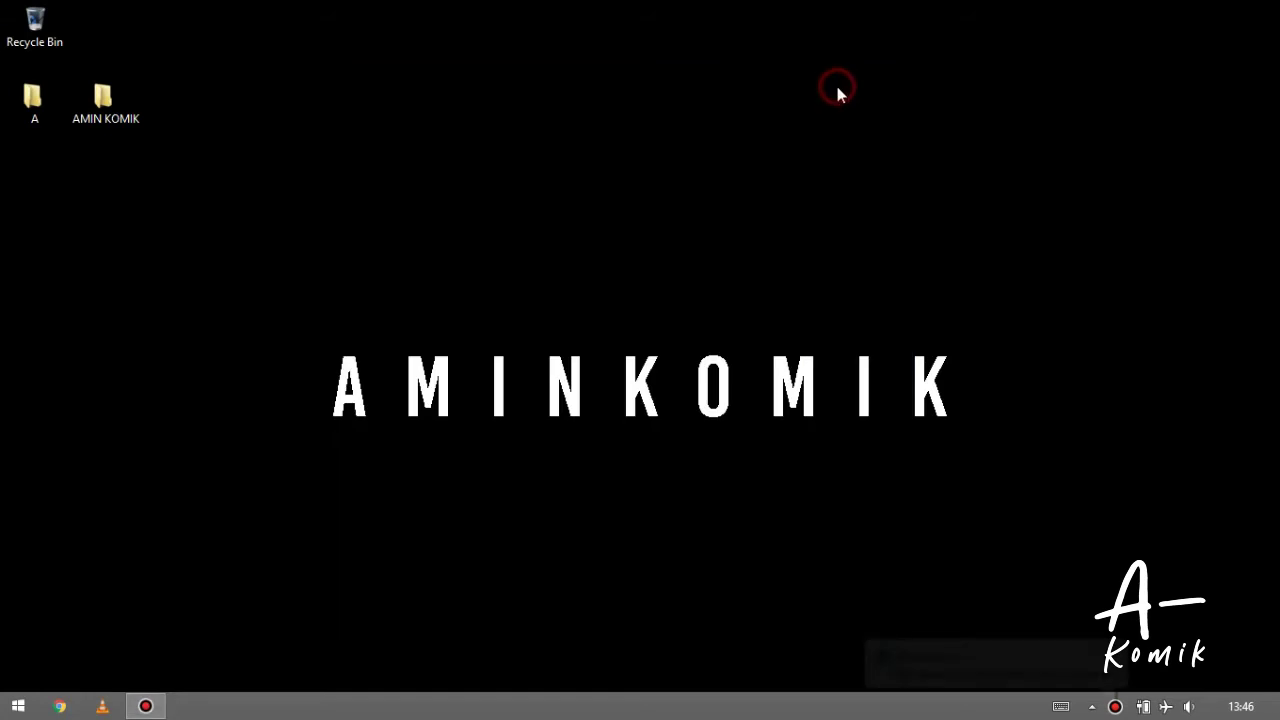
pyautogui.rightClick(756, 229)
pyautogui.click(797, 307)
pyautogui.rightClick(672, 232)
pyautogui.click(720, 310)
pyautogui.rightClick(626, 229)
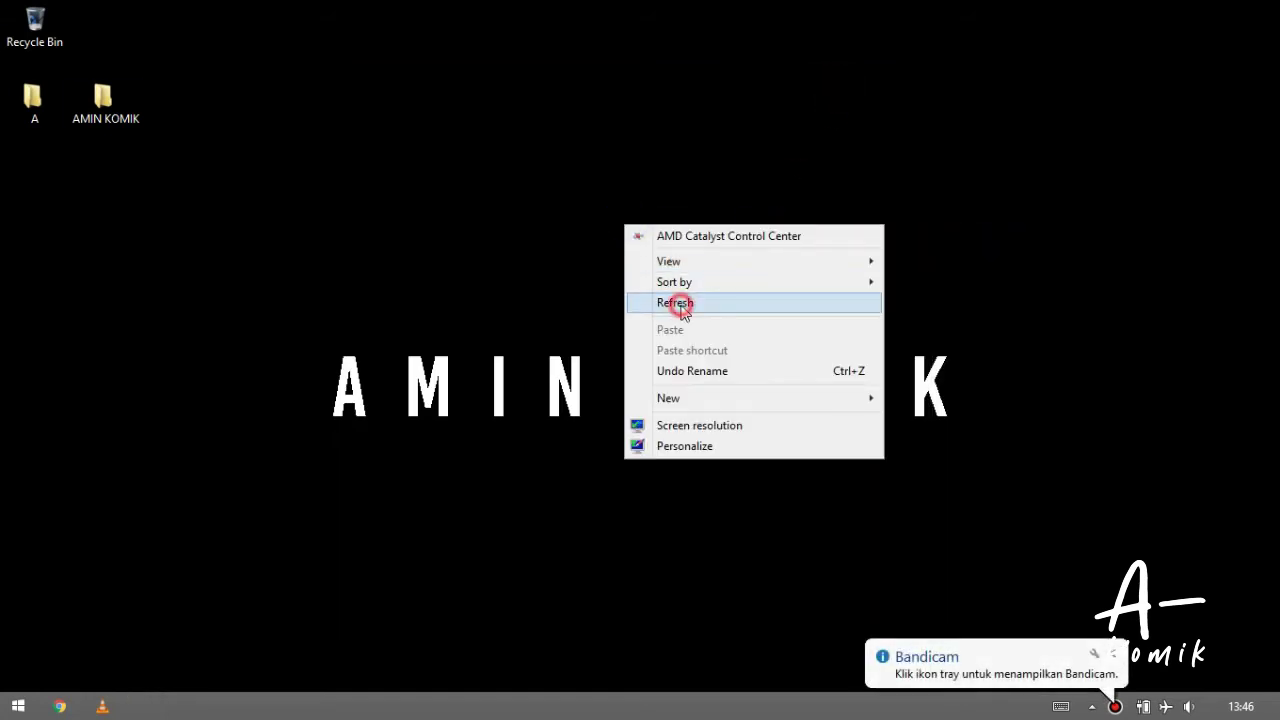
pyautogui.click(680, 304)
# Open the AMIN KOMIK folder from the desktop and view the AKU ELEK sketch picture
pyautogui.doubleClick(140, 115)
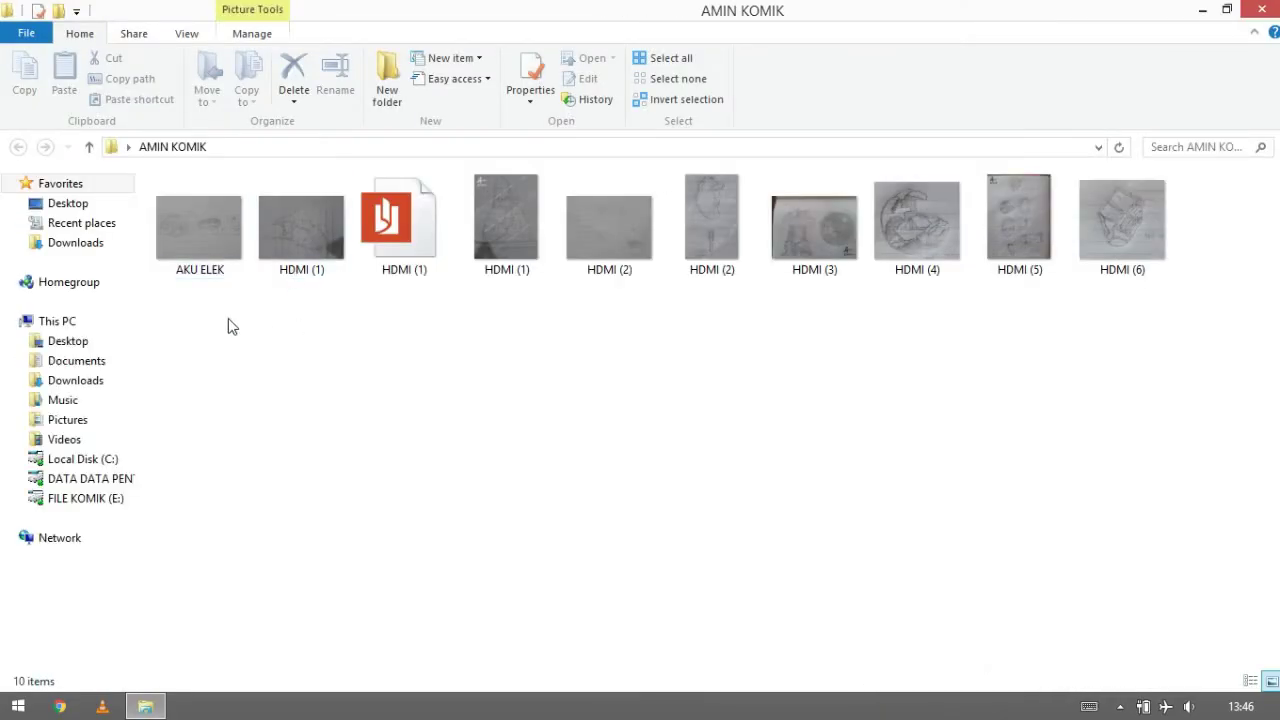
pyautogui.doubleClick(200, 258)
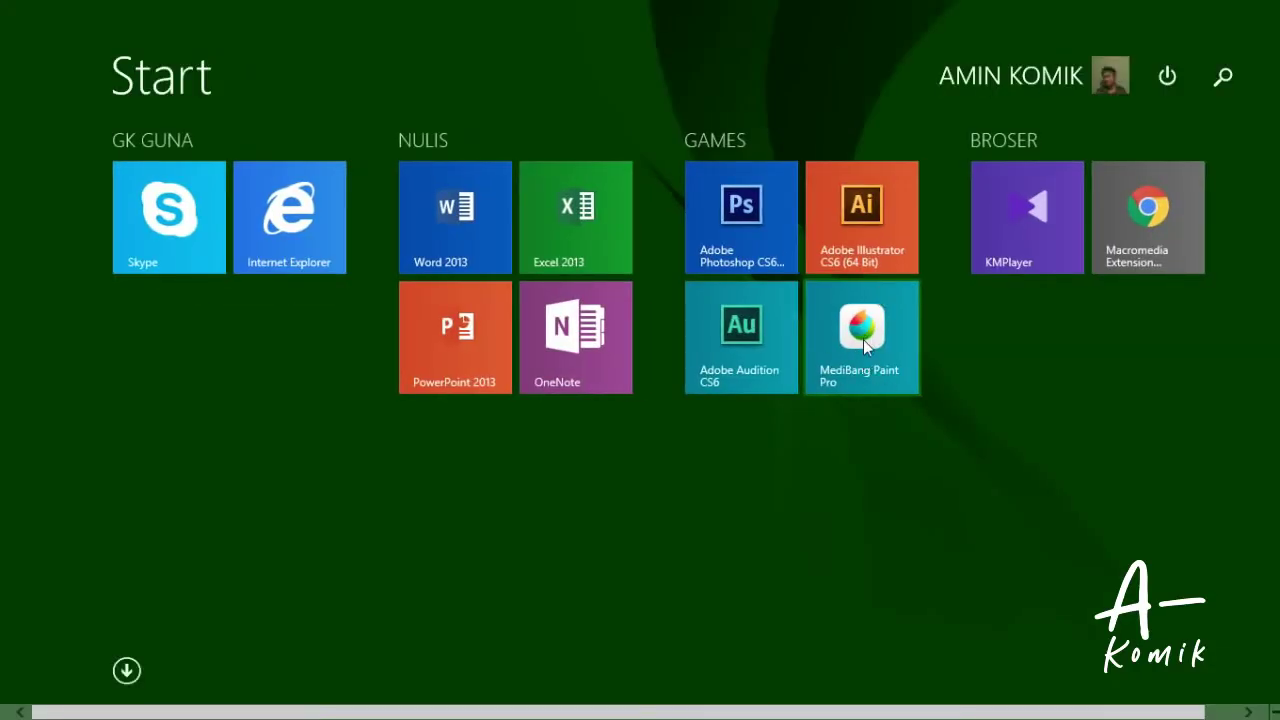
# Launch MediBang Paint Pro and close the advertisement and cloud service windows
pyautogui.click(863, 339)
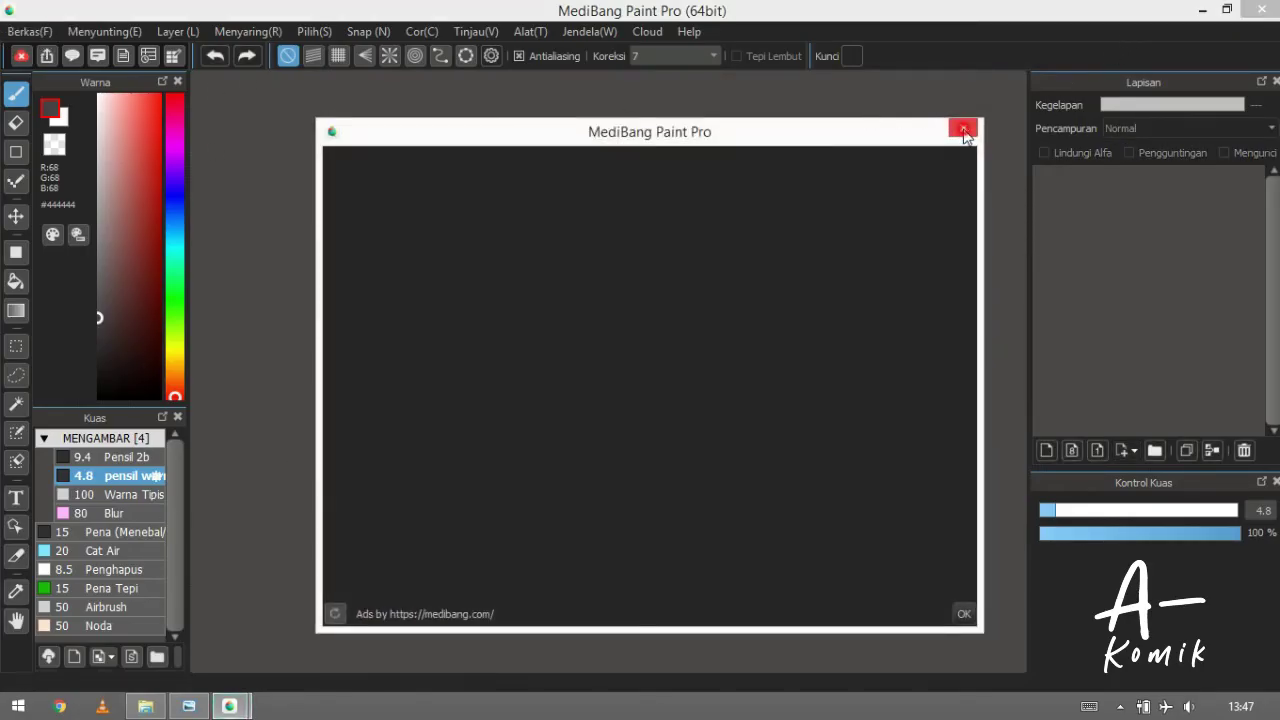
pyautogui.click(962, 130)
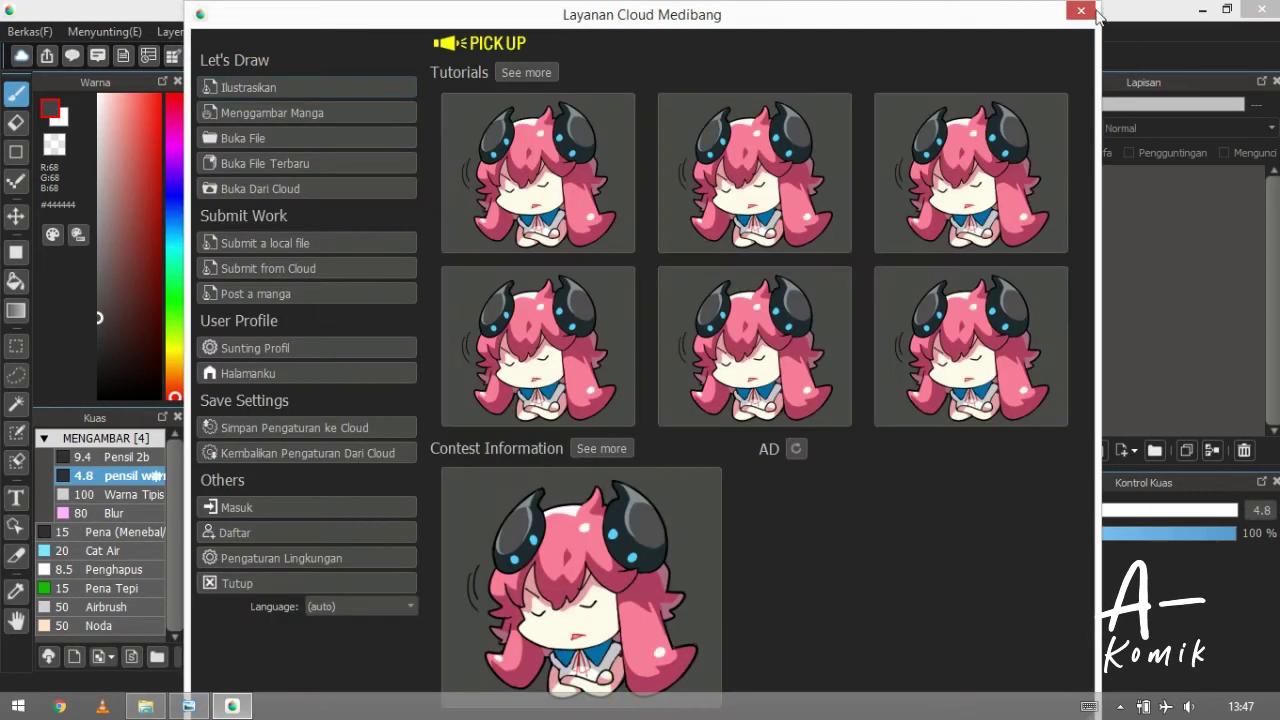
pyautogui.click(1081, 14)
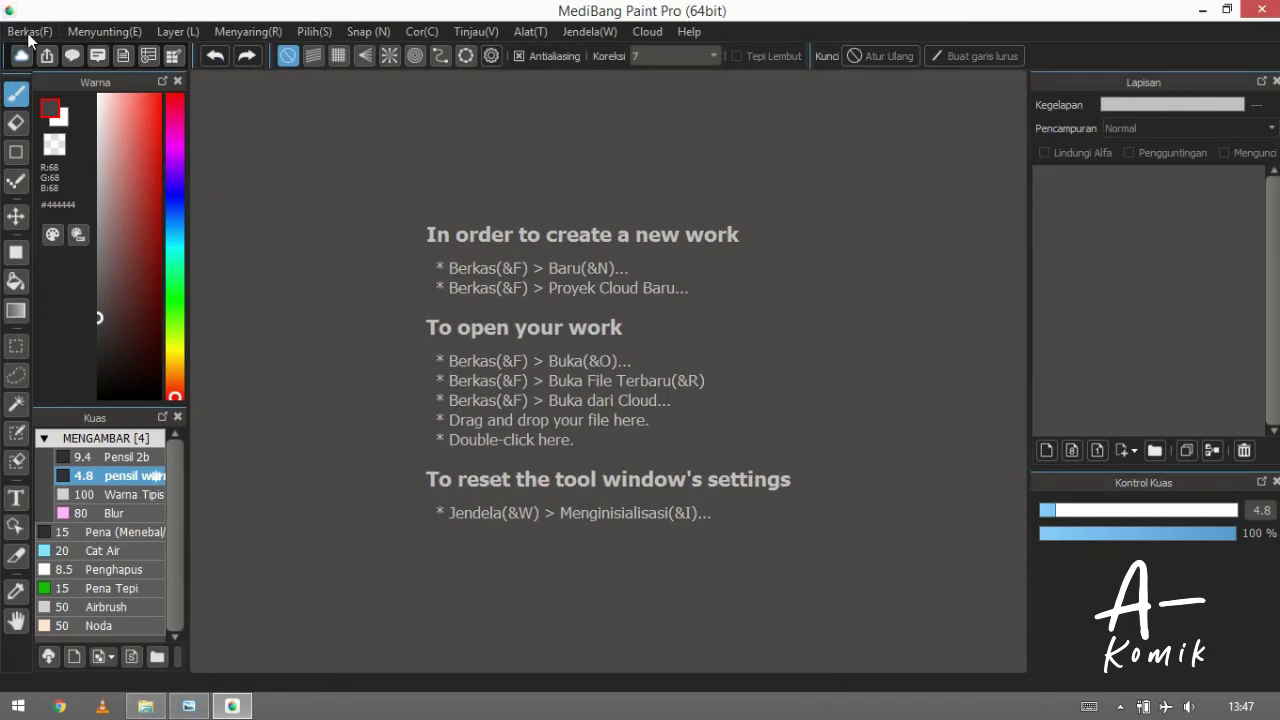
# Create a new image using the 1080 px * 1080 px (350 dpi) size from the history
pyautogui.click(28, 32)
pyautogui.click(88, 56)
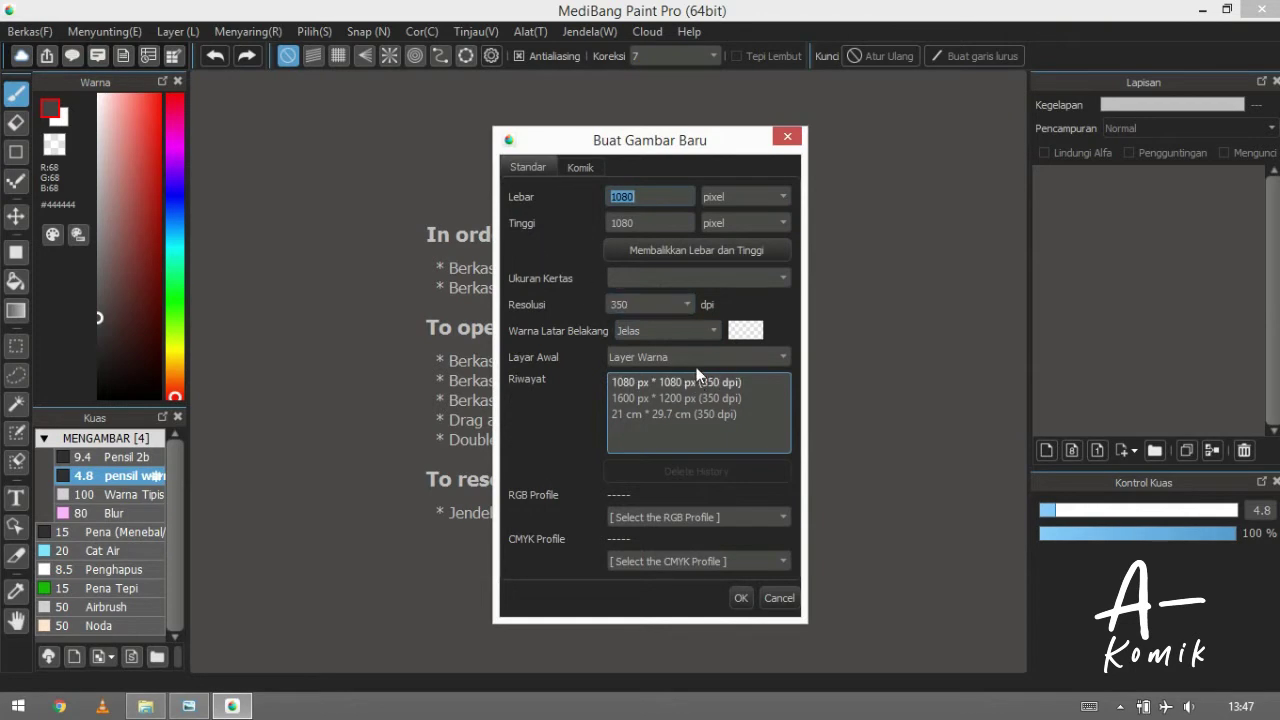
pyautogui.click(713, 388)
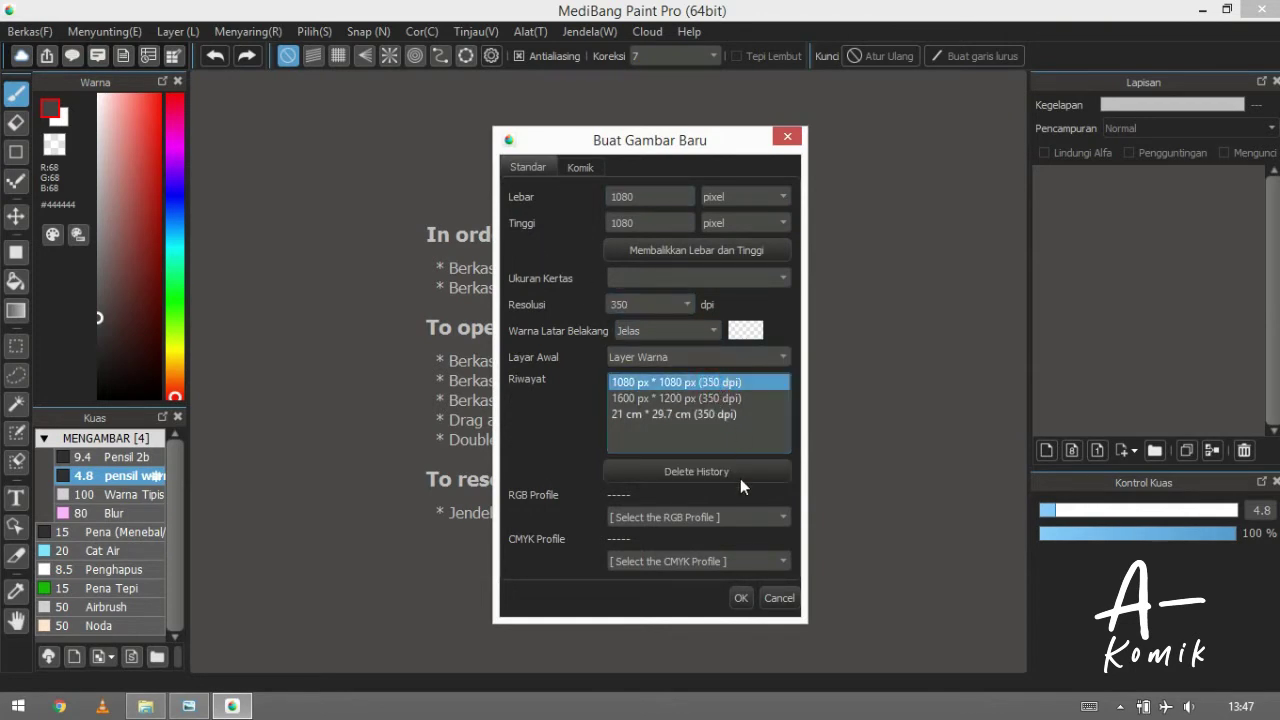
pyautogui.click(742, 597)
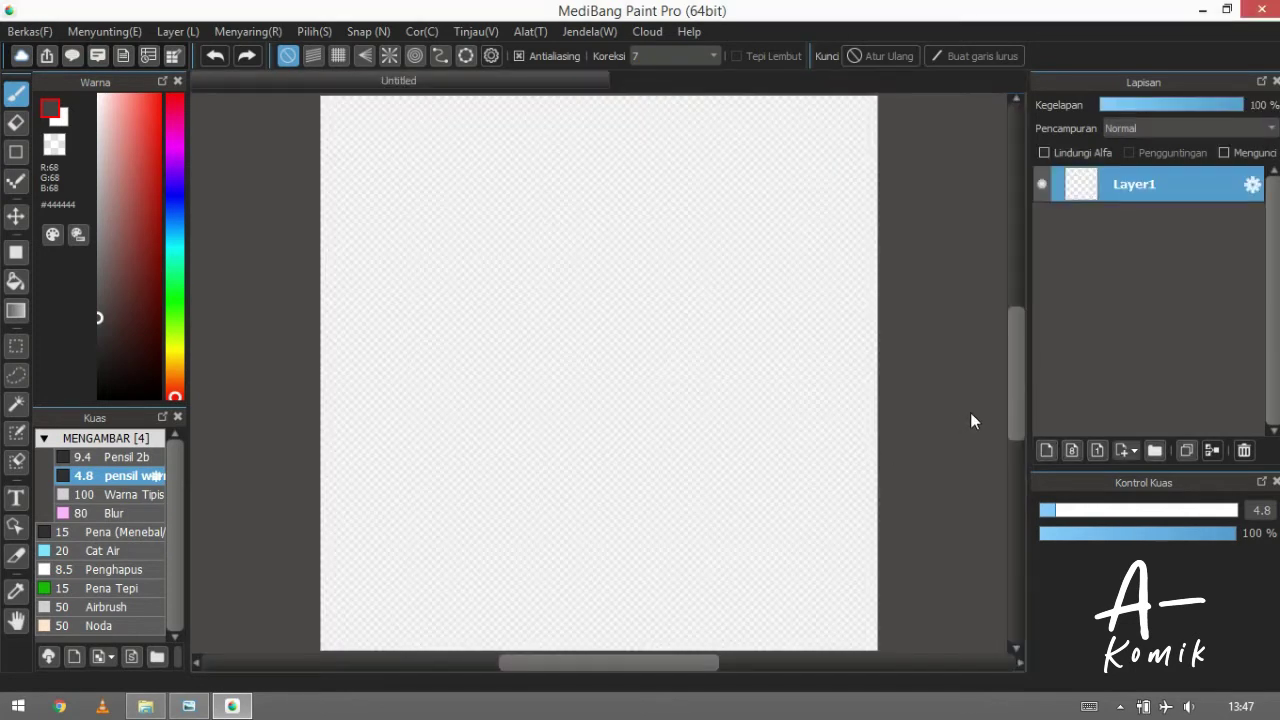
# Bring the AKU ELEK sketch picture from the AMIN KOMIK folder into the new canvas as a layer
pyautogui.moveTo(429, 447); pyautogui.dragTo(470, 423)
pyautogui.click(145, 706)
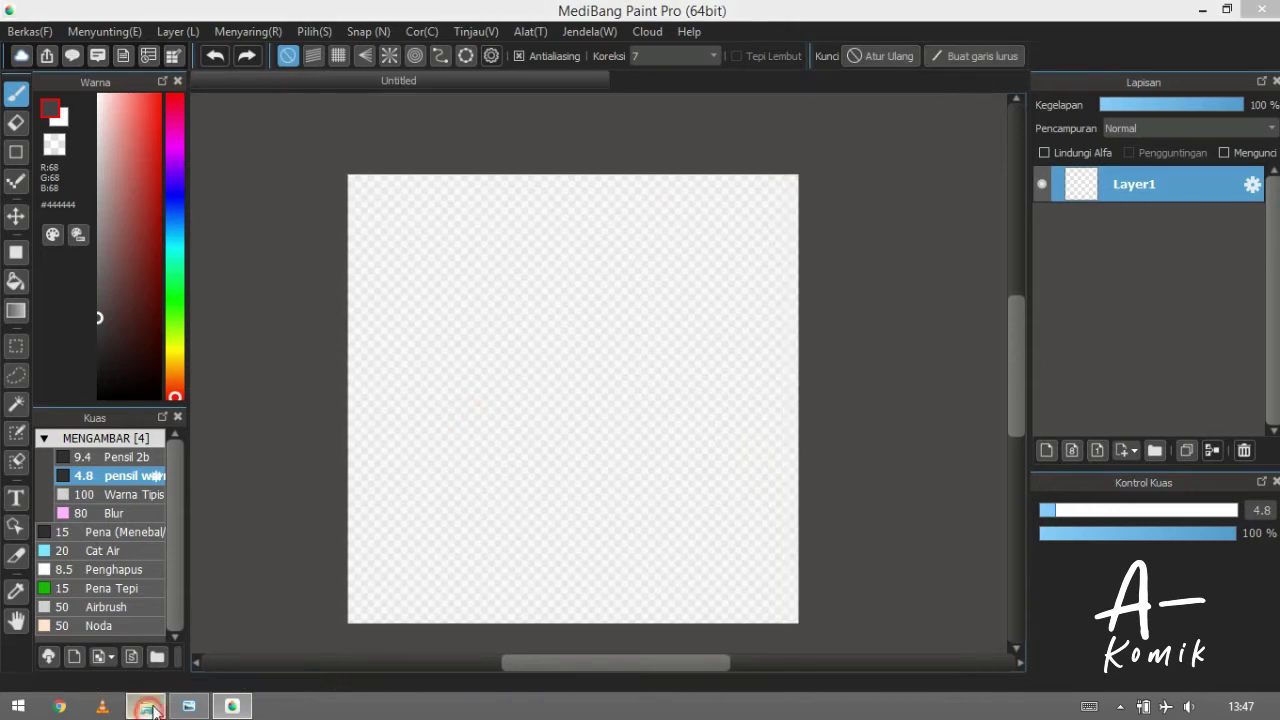
pyautogui.moveTo(204, 250)
pyautogui.mouseDown()
pyautogui.moveTo(329, 397)
pyautogui.moveTo(420, 426)
pyautogui.moveTo(240, 629)
pyautogui.moveTo(232, 706)
pyautogui.moveTo(311, 656)
pyautogui.moveTo(609, 531)
pyautogui.moveTo(749, 434)
pyautogui.moveTo(580, 374)
pyautogui.moveTo(718, 450)
pyautogui.moveTo(835, 425)
pyautogui.moveTo(1228, 415)
pyautogui.moveTo(1145, 333)
pyautogui.moveTo(1176, 343)
pyautogui.moveTo(1172, 364)
pyautogui.mouseUp()
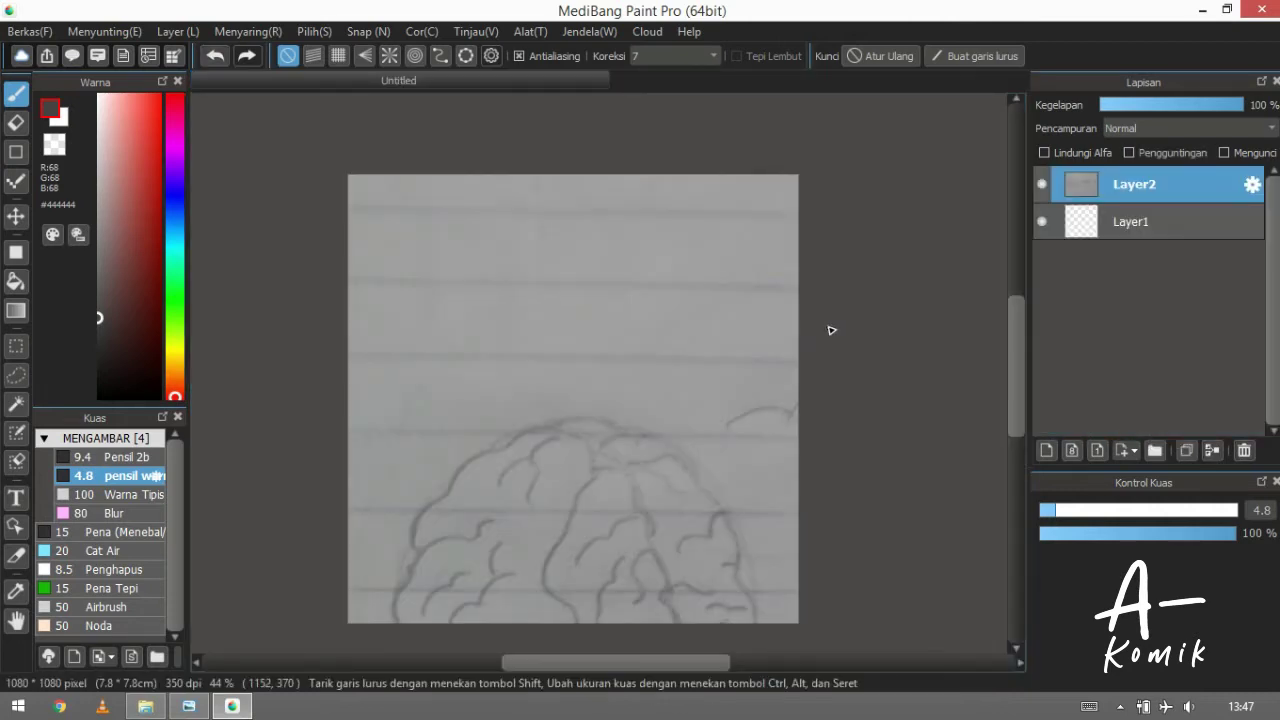
# Transform the imported sketch layer, shrinking it and moving it so most of the photo fits within the canvas
pyautogui.scroll(-3, 590, 428)
pyautogui.scroll(2, 600, 434)
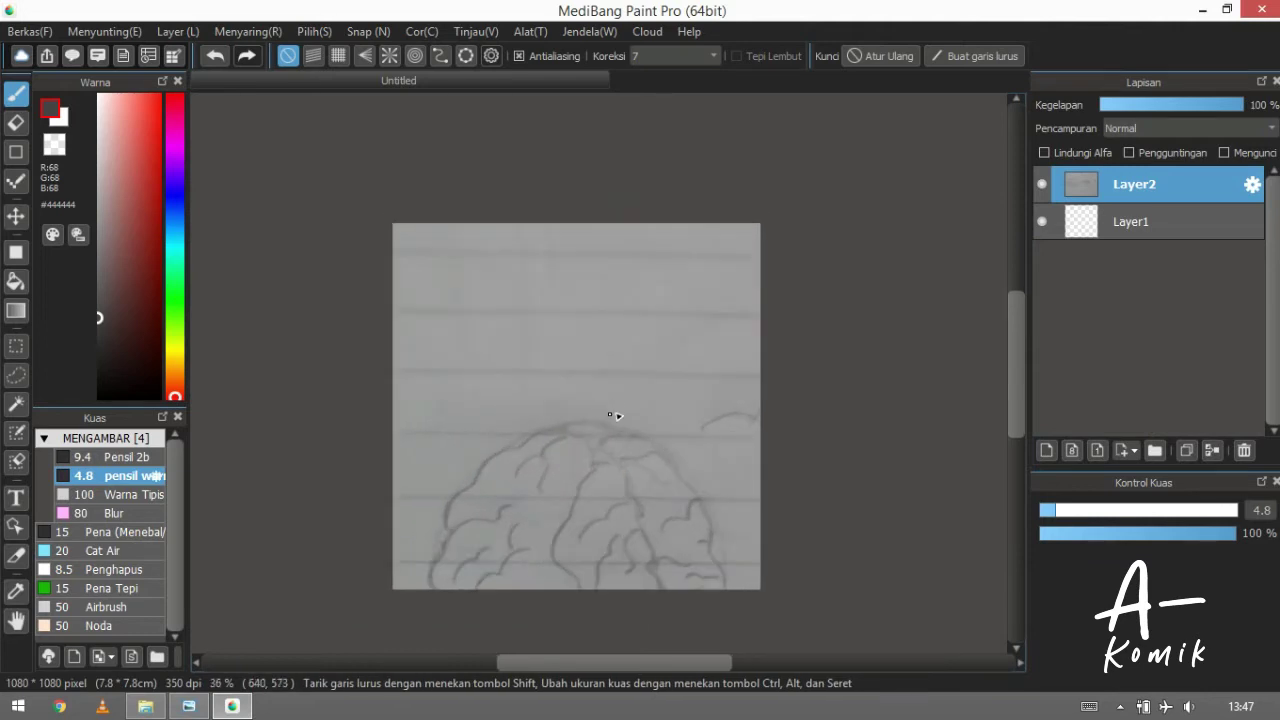
pyautogui.hotkey('ctrl', 't')
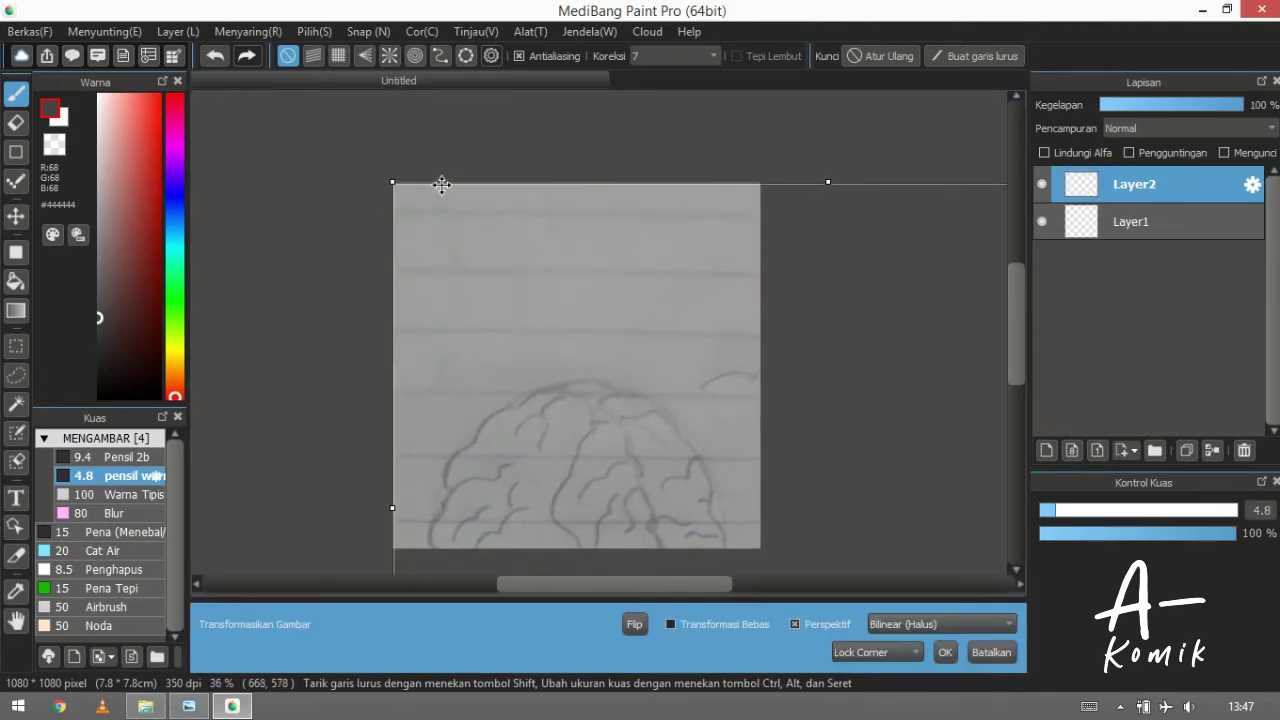
pyautogui.moveTo(393, 182); pyautogui.dragTo(407, 192)
pyautogui.moveTo(502, 264); pyautogui.dragTo(443, 217)
pyautogui.moveTo(549, 382); pyautogui.dragTo(404, 369)
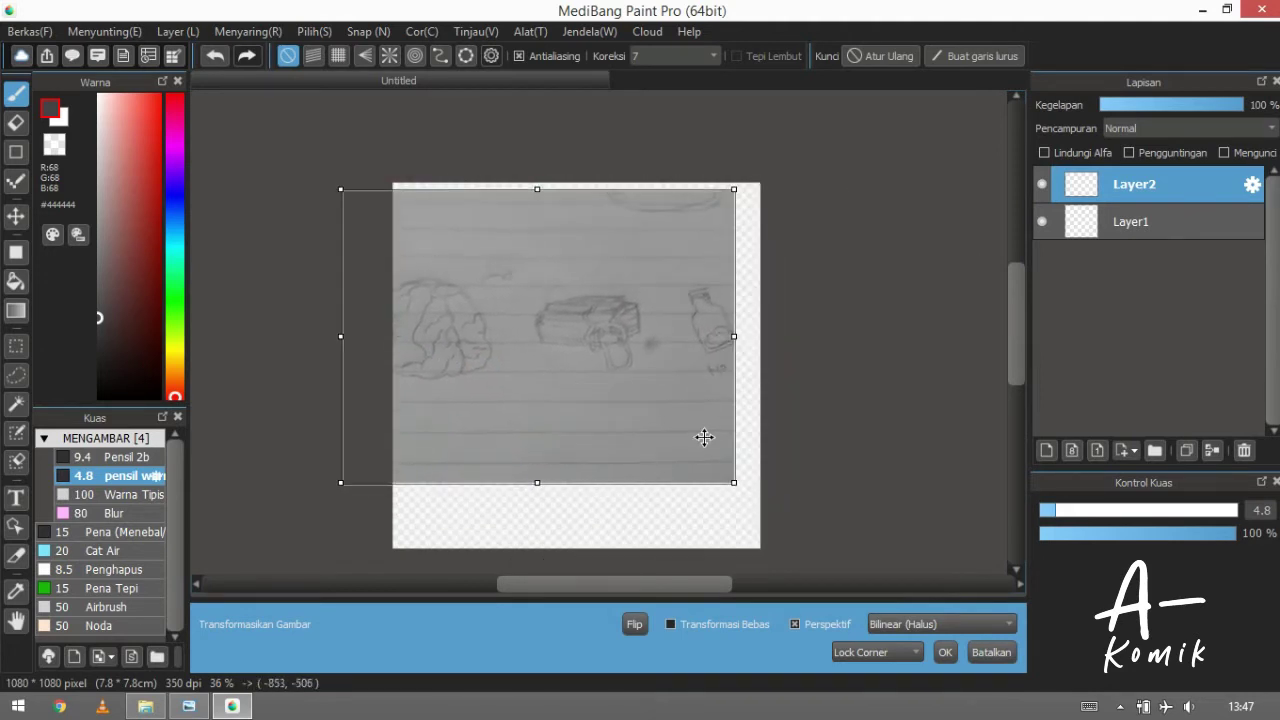
# Try tilting the sketch photo diagonally across the canvas
pyautogui.moveTo(594, 446); pyautogui.dragTo(573, 372)
pyautogui.moveTo(706, 413); pyautogui.dragTo(647, 465)
pyautogui.moveTo(546, 333); pyautogui.dragTo(606, 367)
pyautogui.moveTo(690, 483); pyautogui.dragTo(550, 476)
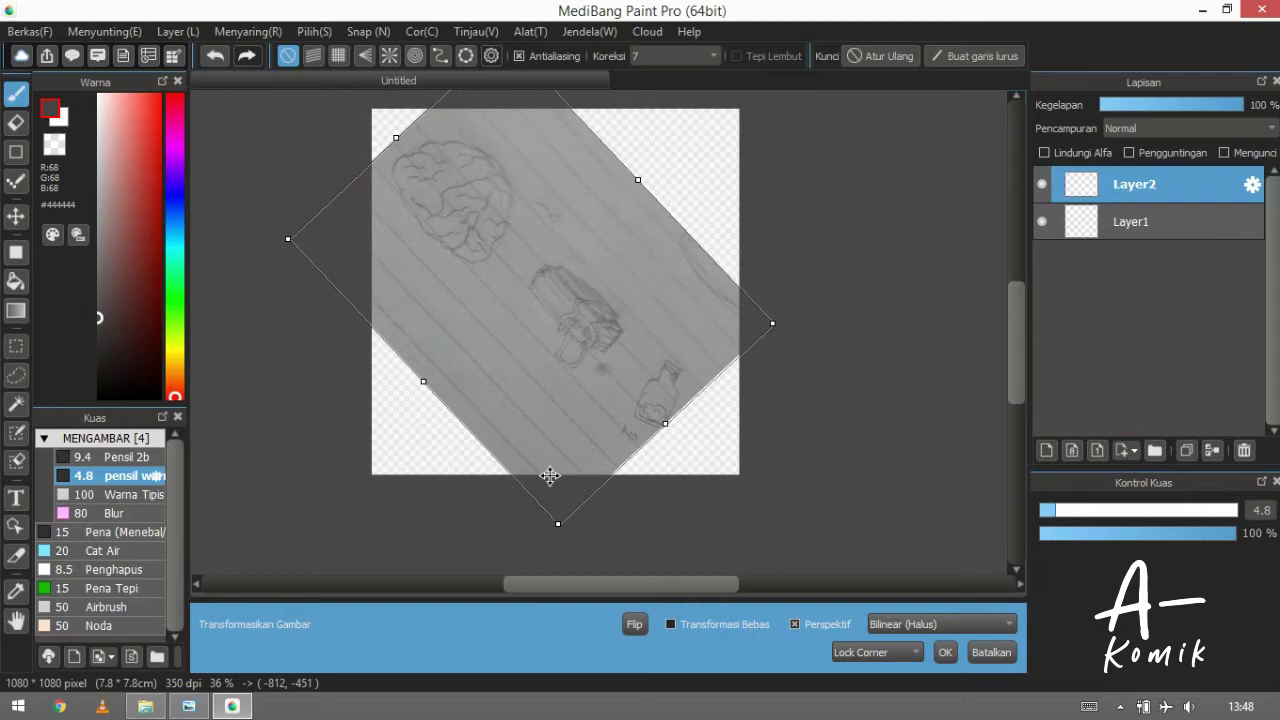
pyautogui.moveTo(582, 559)
pyautogui.mouseDown()
pyautogui.moveTo(666, 486)
pyautogui.moveTo(660, 446)
pyautogui.moveTo(580, 503)
pyautogui.moveTo(594, 509)
pyautogui.moveTo(595, 466)
pyautogui.mouseUp()
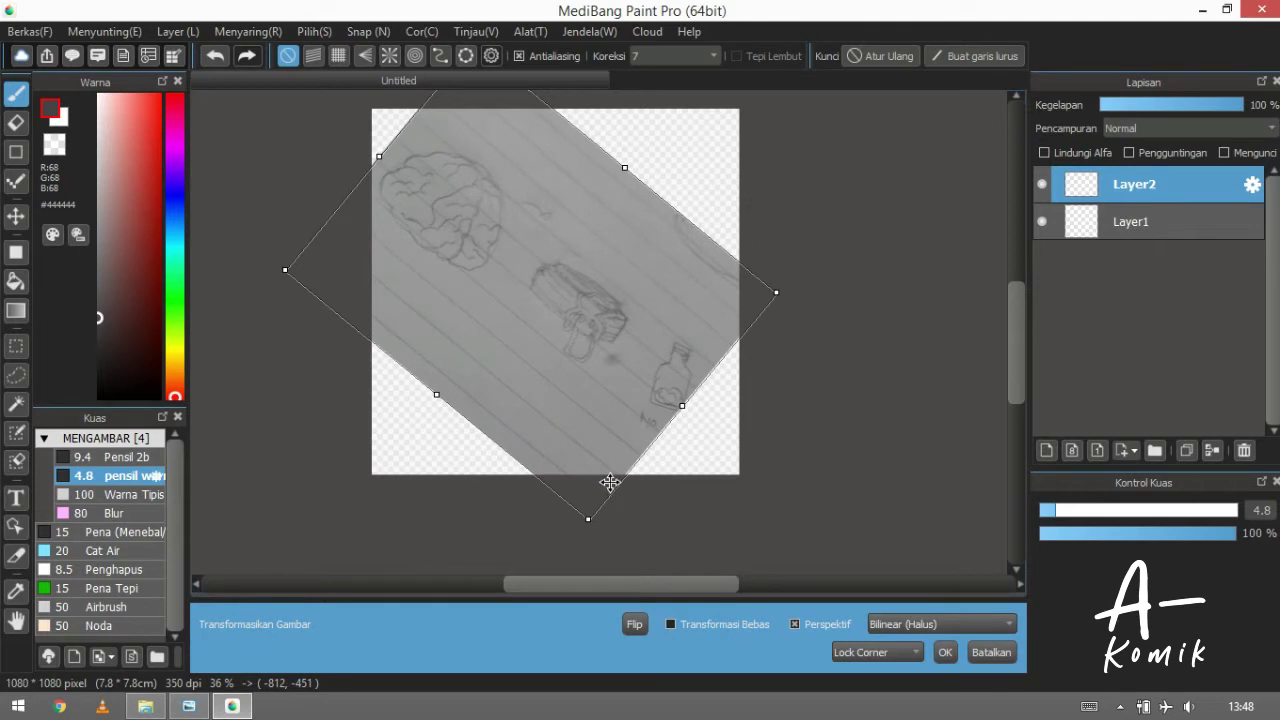
# Straighten the sketch photo to nearly horizontal, scale it to about the canvas width and apply the transform
pyautogui.moveTo(597, 516); pyautogui.dragTo(715, 426)
pyautogui.moveTo(618, 361); pyautogui.dragTo(681, 370)
pyautogui.moveTo(745, 426); pyautogui.dragTo(746, 424)
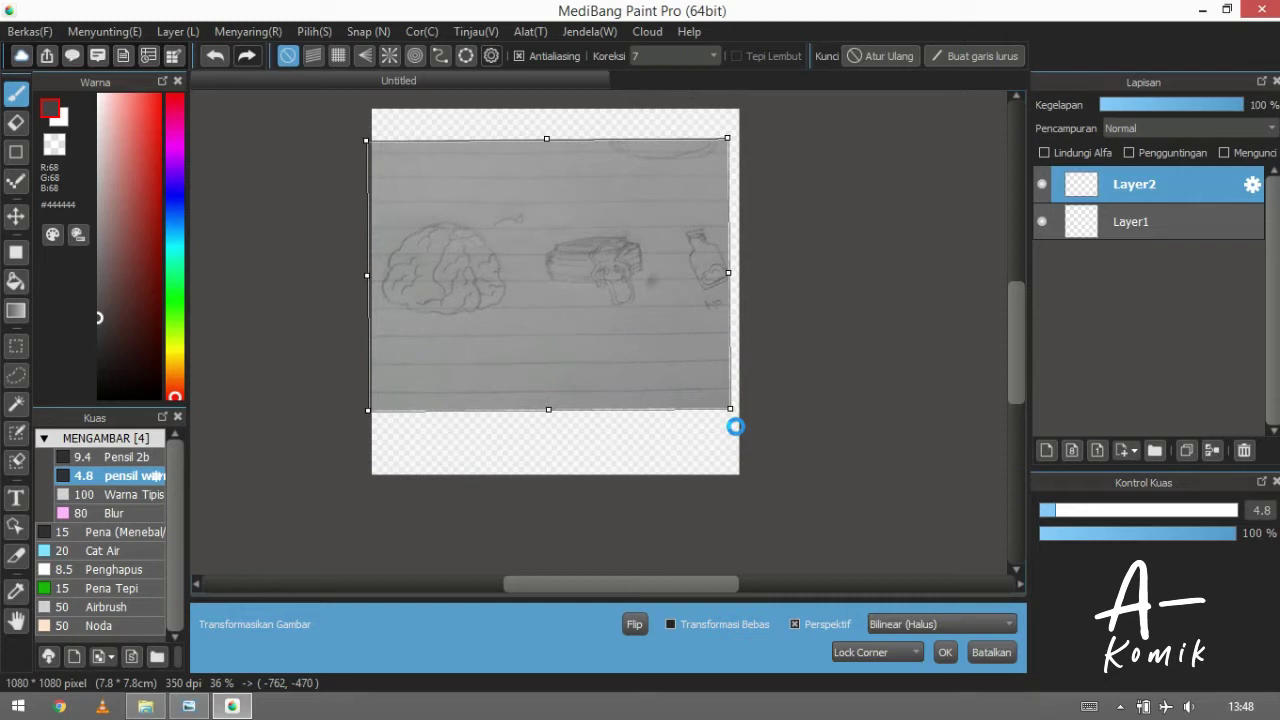
pyautogui.press('Return')
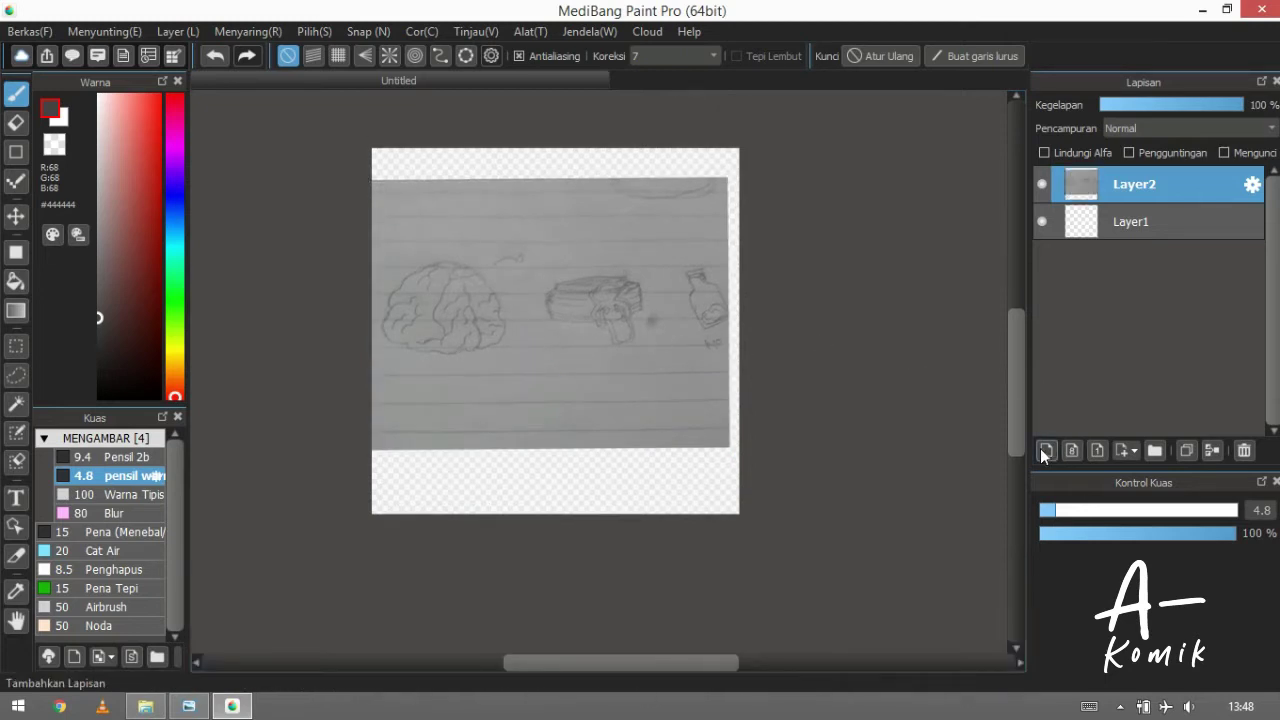
# Add an empty layer and place the sketch layer at the bottom of the stack with 75% opacity
pyautogui.click(1045, 449)
pyautogui.moveTo(1135, 231); pyautogui.dragTo(1137, 262)
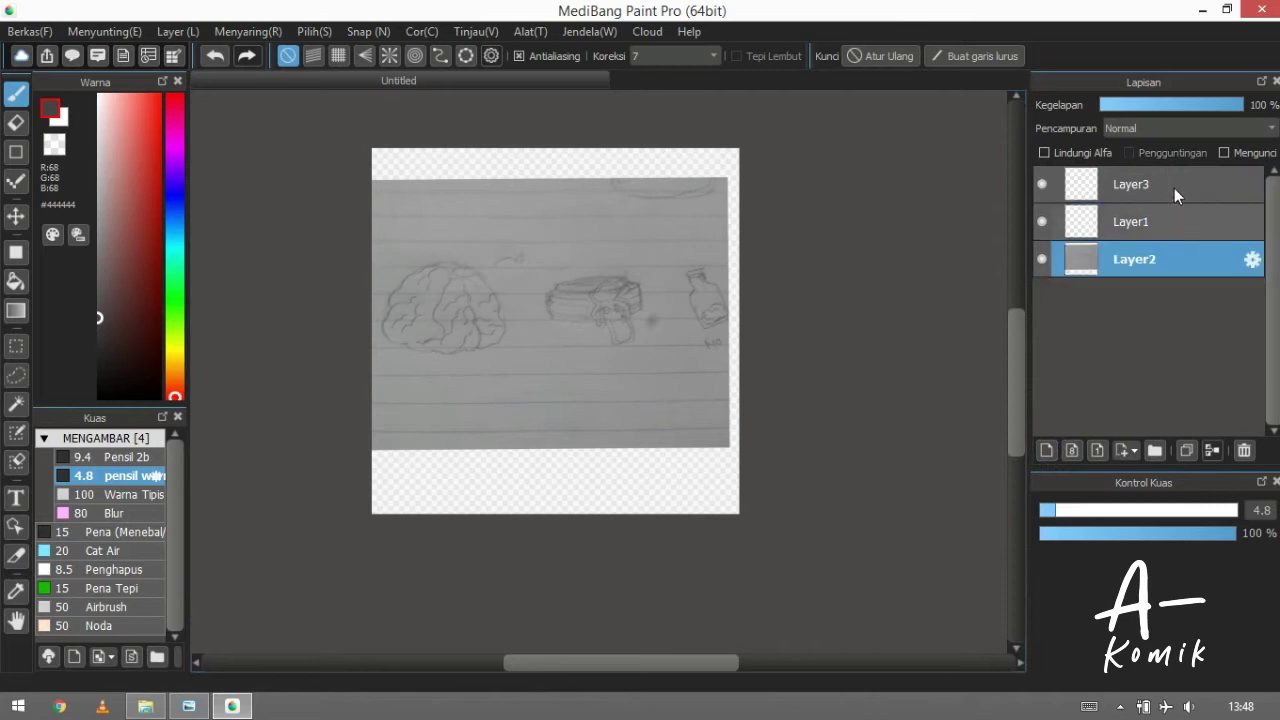
pyautogui.click(1203, 106)
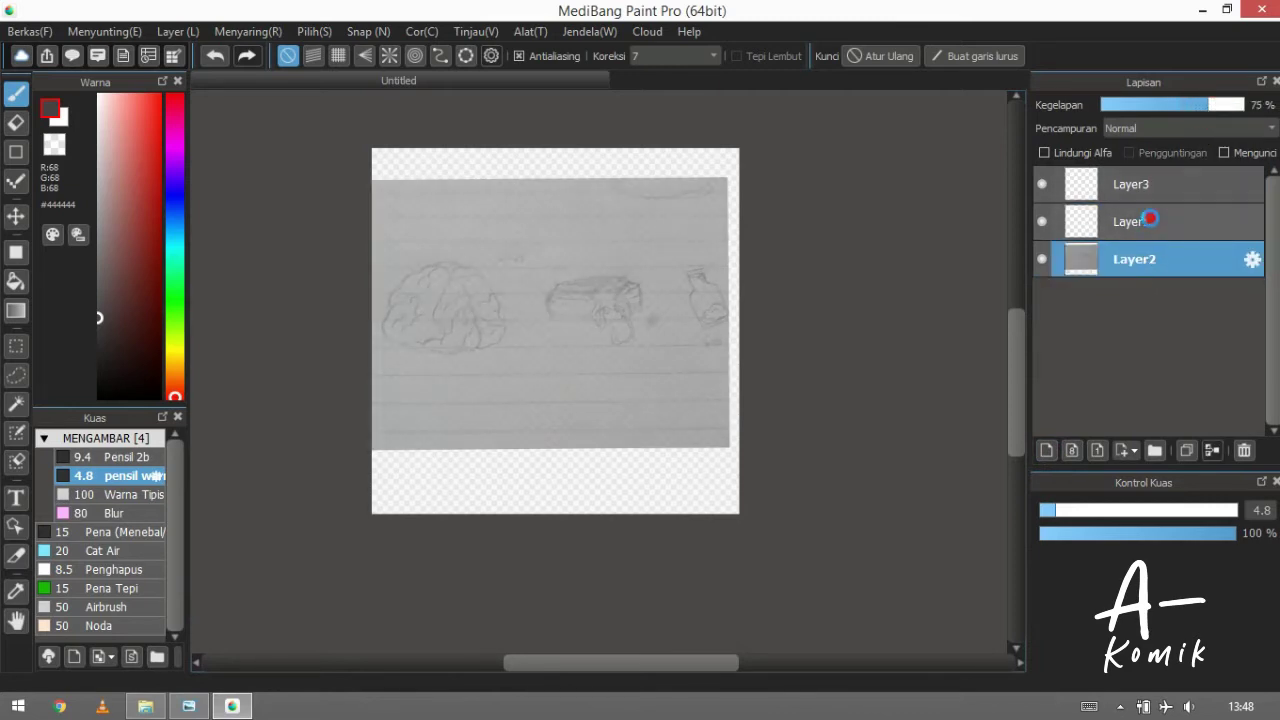
# Make Layer1 the active layer and set the drawing colour to black (#000000)
pyautogui.click(1150, 220)
pyautogui.click(100, 396)
pyautogui.scroll(3, 608, 268)
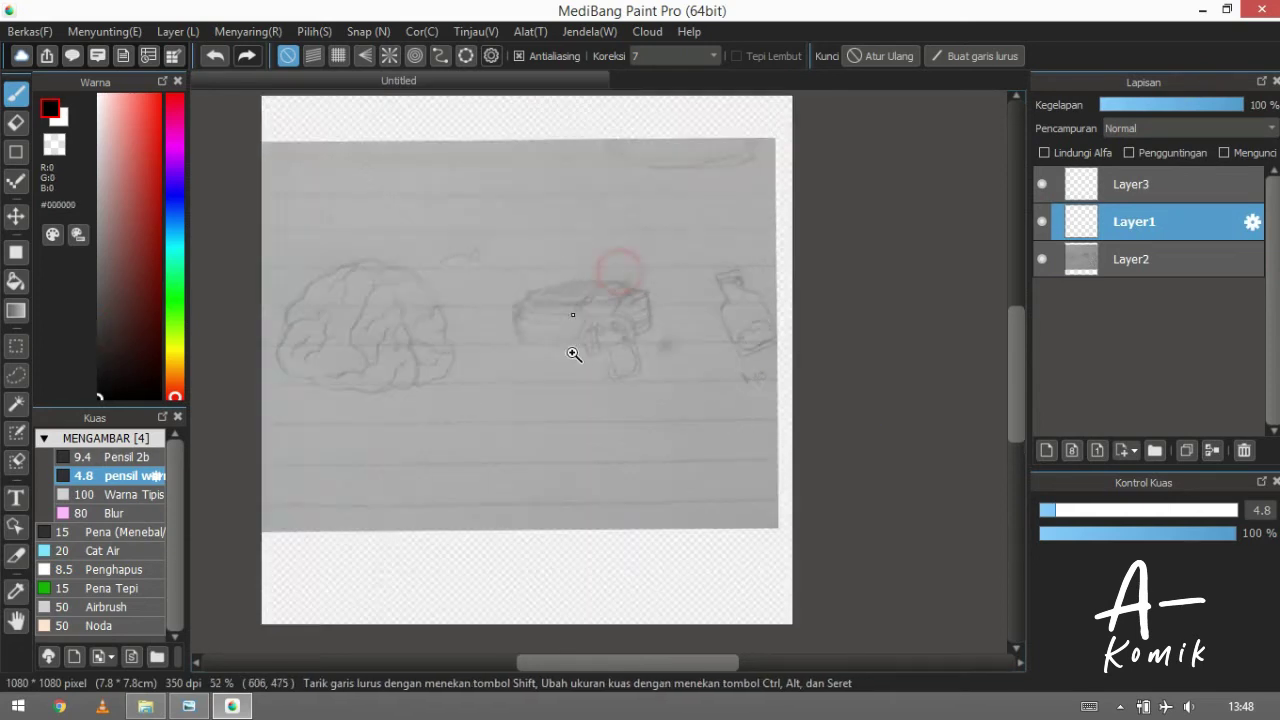
# Try the colour pencil brush at size 4.2 with test strokes on the canvas, undoing each one
pyautogui.click(1052, 511)
pyautogui.moveTo(520, 409); pyautogui.dragTo(471, 290)
pyautogui.hotkey('ctrl', 'z')
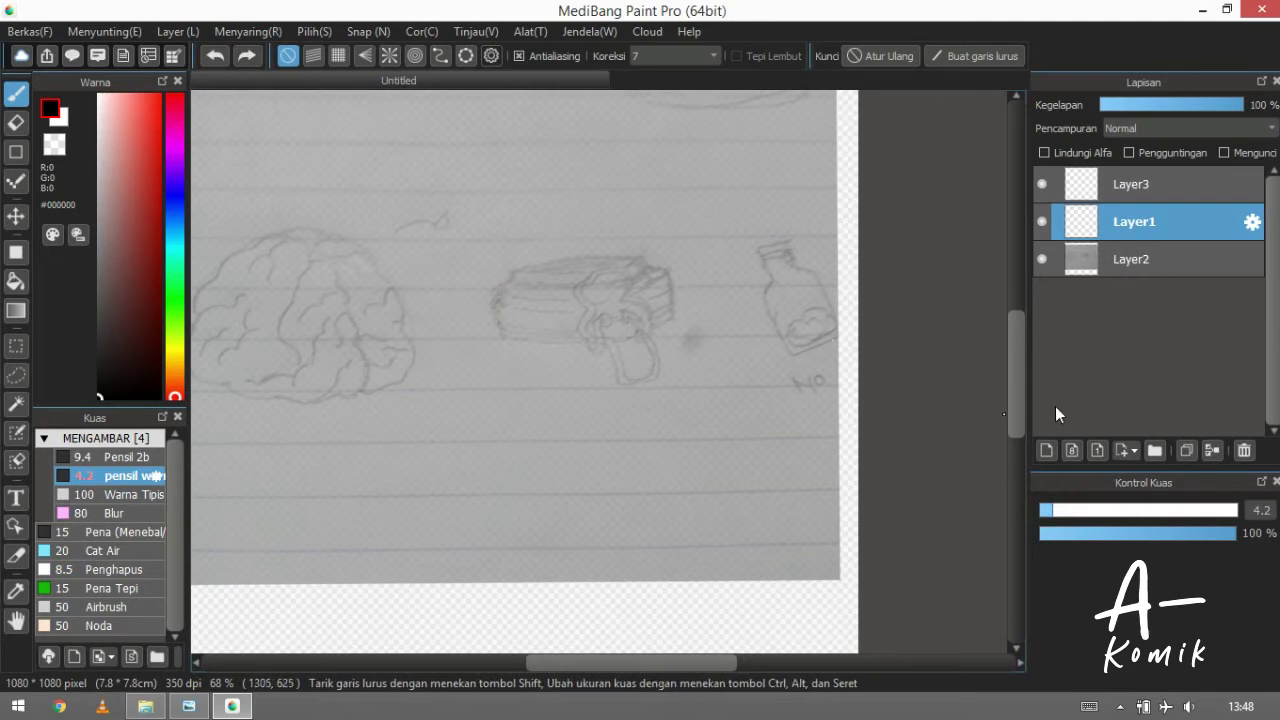
pyautogui.click(155, 497)
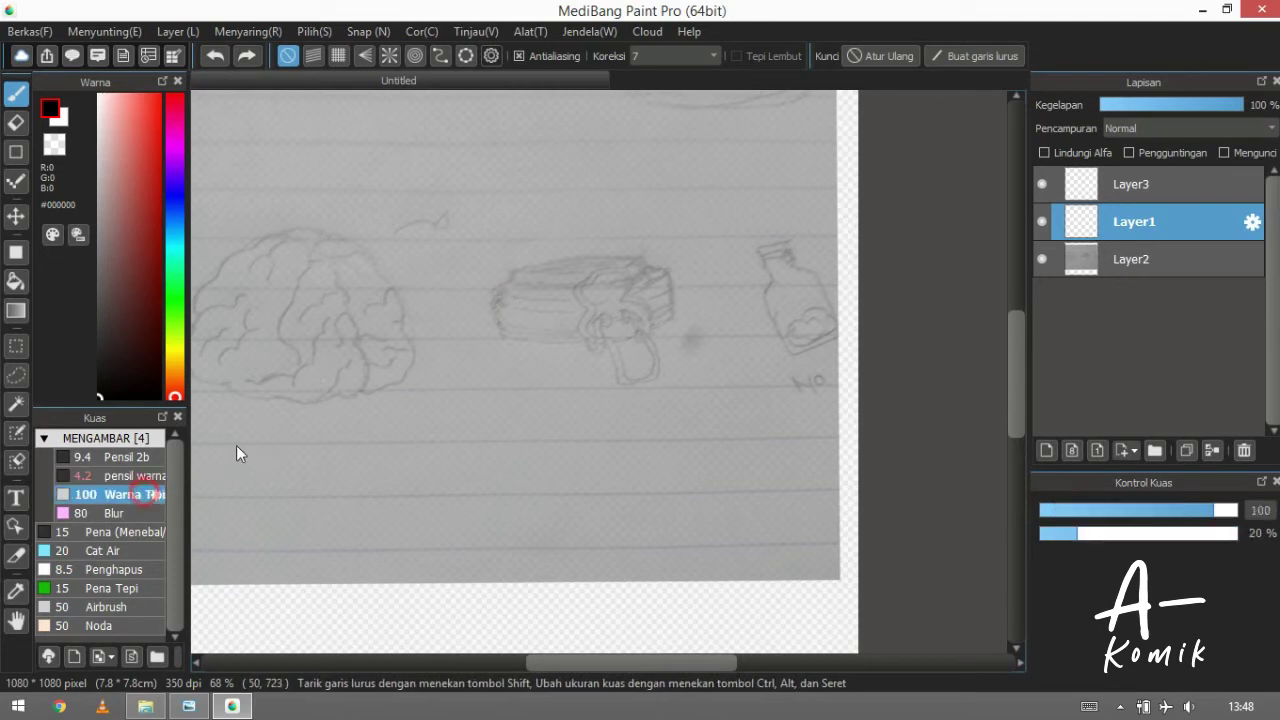
pyautogui.click(123, 484)
pyautogui.moveTo(546, 343); pyautogui.dragTo(548, 496)
pyautogui.hotkey('ctrl', 'z')
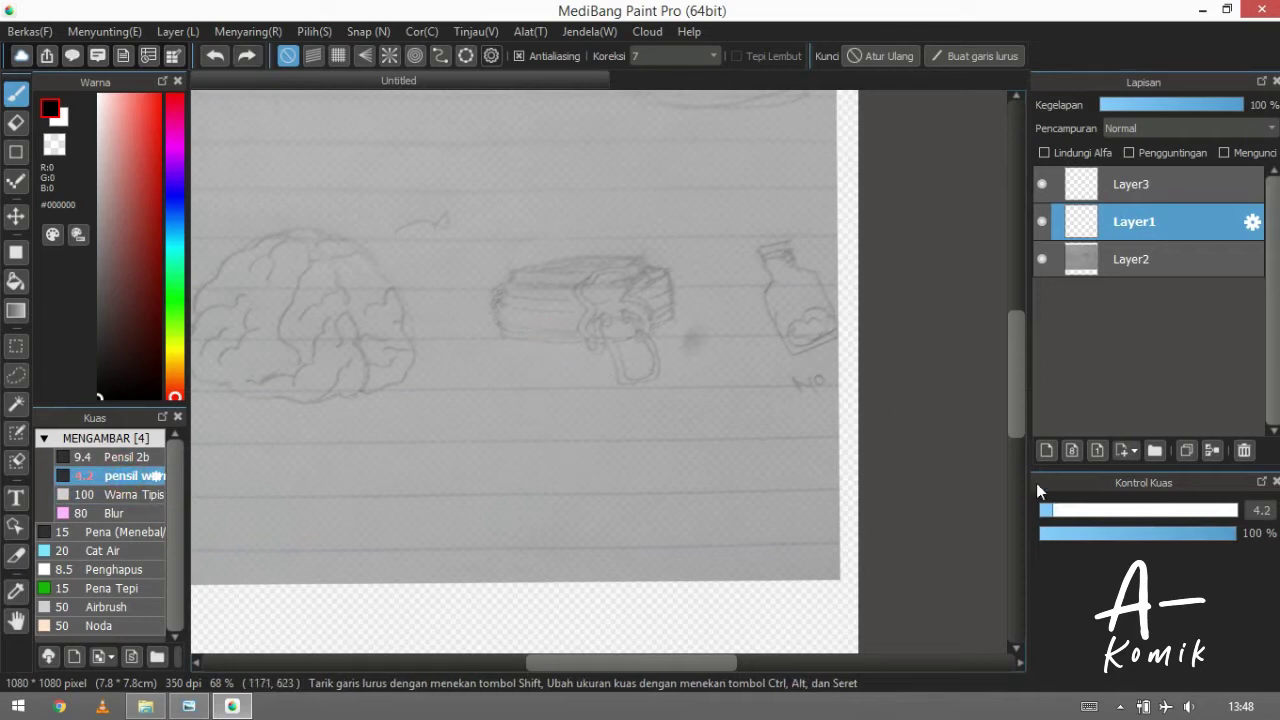
# Set the colour pencil brush size to 6.4 and check it with a test stroke, undoing the stroke
pyautogui.click(1062, 514)
pyautogui.moveTo(479, 272); pyautogui.dragTo(444, 453)
pyautogui.hotkey('ctrl', 'z')
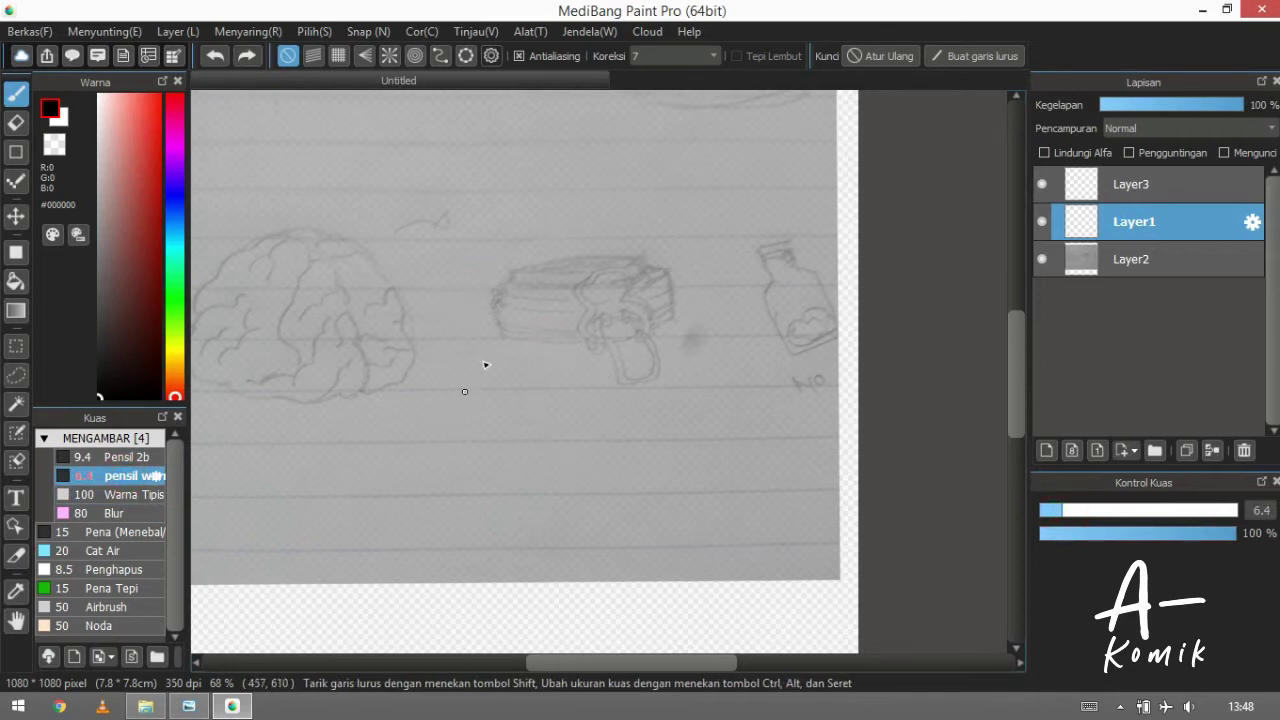
# Duplicate the sketch in Layer2 by copying it and pasting it as a new layer
pyautogui.moveTo(444, 361); pyautogui.dragTo(516, 295)
pyautogui.moveTo(482, 336); pyautogui.dragTo(518, 347)
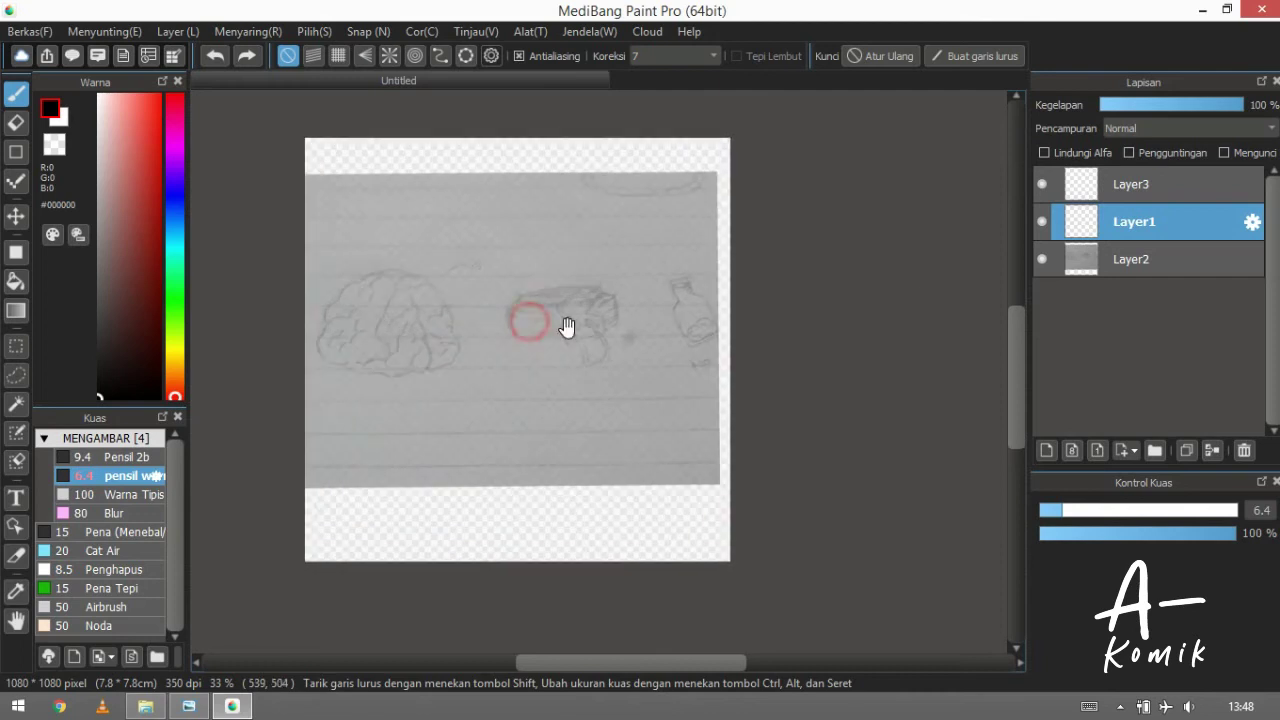
pyautogui.click(1136, 270)
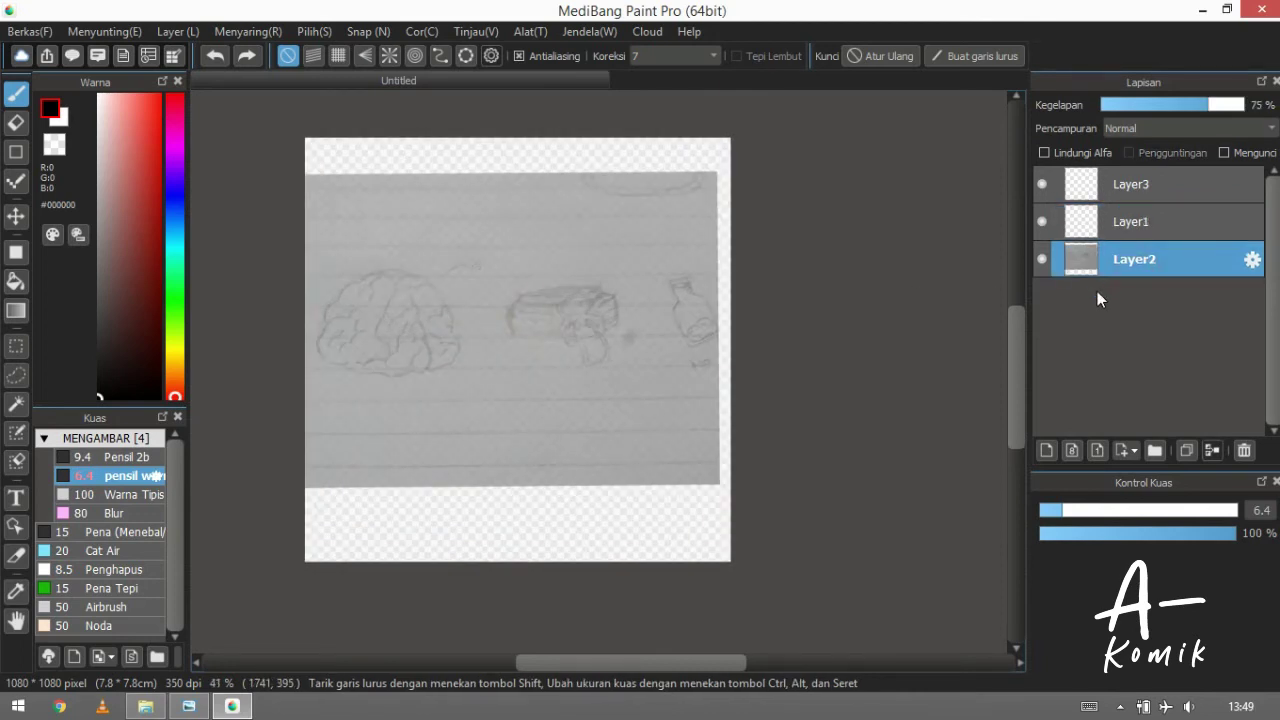
pyautogui.hotkey('ctrl', 'c')
pyautogui.hotkey('ctrl', 'v')
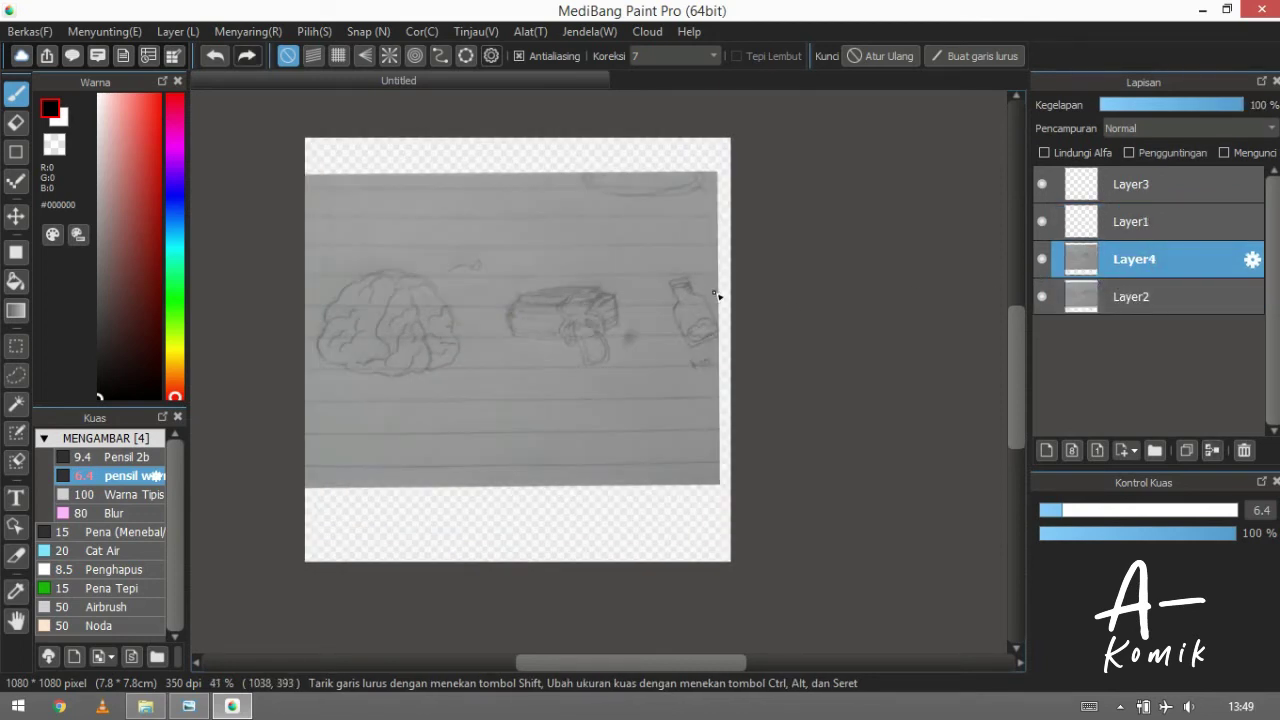
# Enlarge the duplicated sketch, rotate it slightly clockwise, position its middle drawing near the canvas centre and apply the transform
pyautogui.hotkey('ctrl', 't')
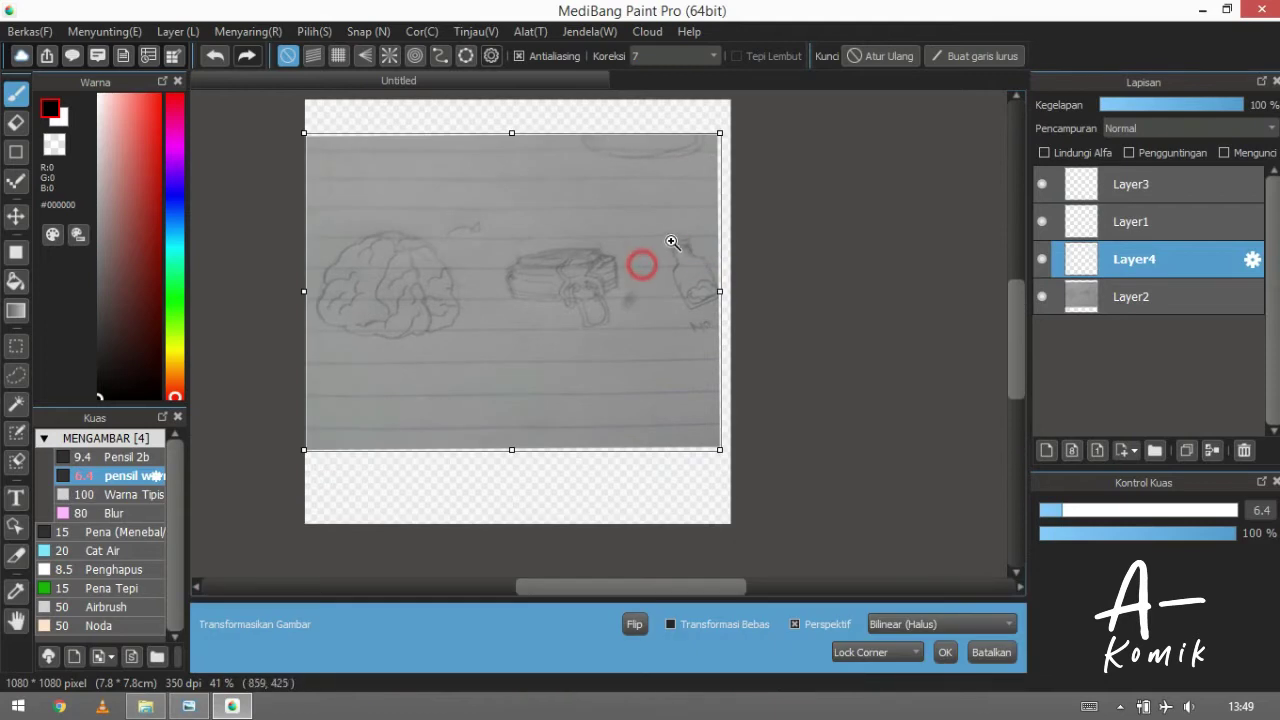
pyautogui.scroll(-1, 700, 190)
pyautogui.moveTo(703, 180); pyautogui.dragTo(857, 70)
pyautogui.moveTo(617, 280); pyautogui.dragTo(540, 317)
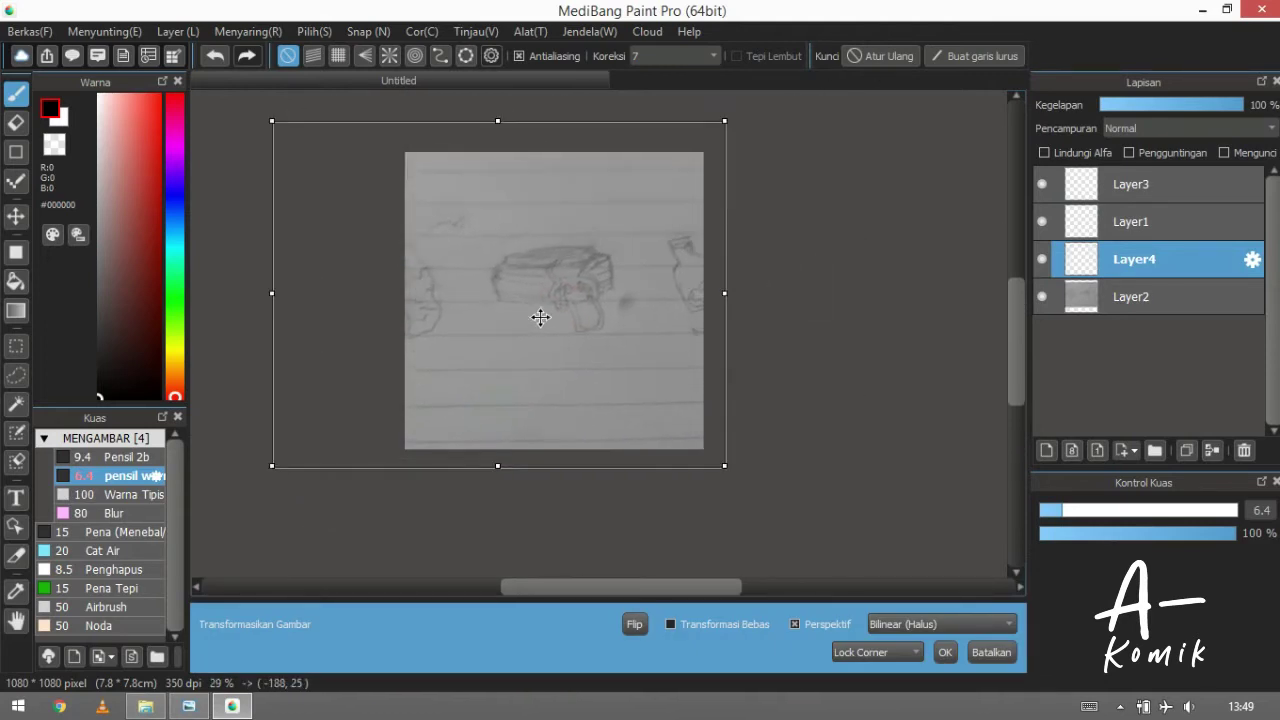
pyautogui.moveTo(790, 520); pyautogui.dragTo(662, 438)
pyautogui.moveTo(567, 323); pyautogui.dragTo(597, 294)
pyautogui.press('Return')
# Lower the opacity of the duplicated sketch layer to 59%
pyautogui.scroll(5, 547, 345)
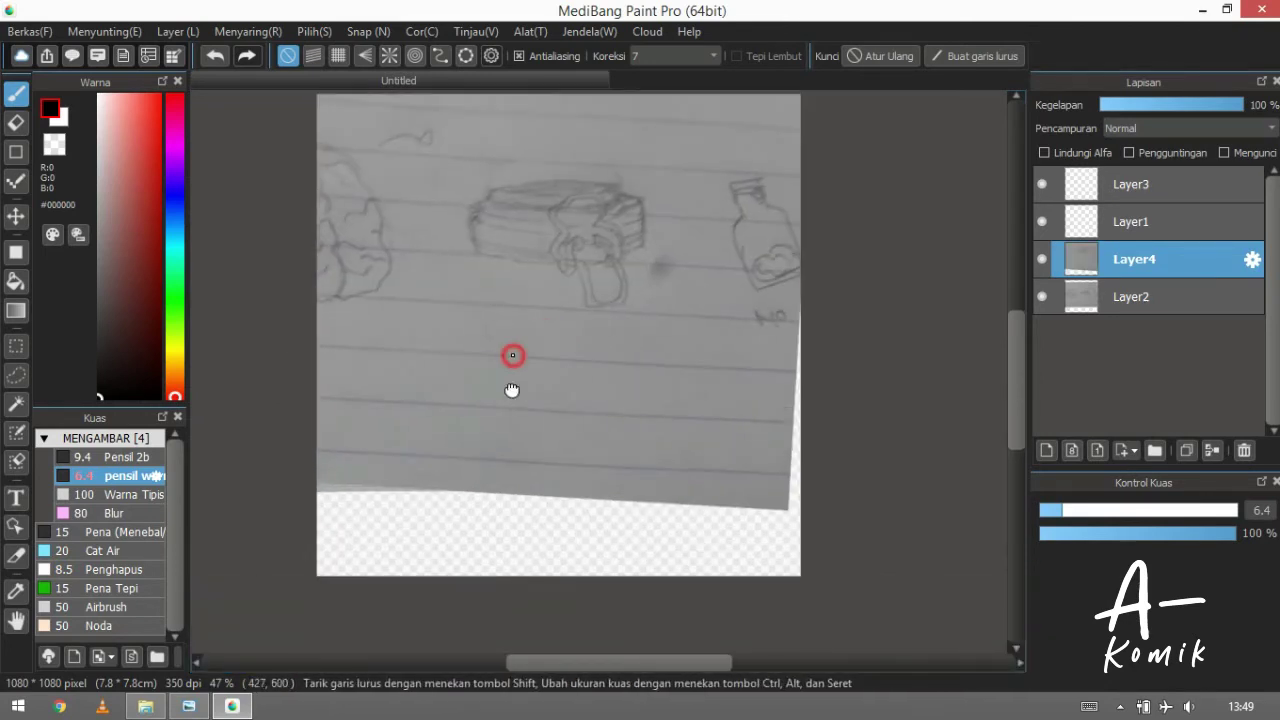
pyautogui.moveTo(513, 355); pyautogui.dragTo(507, 391)
pyautogui.click(1184, 105)
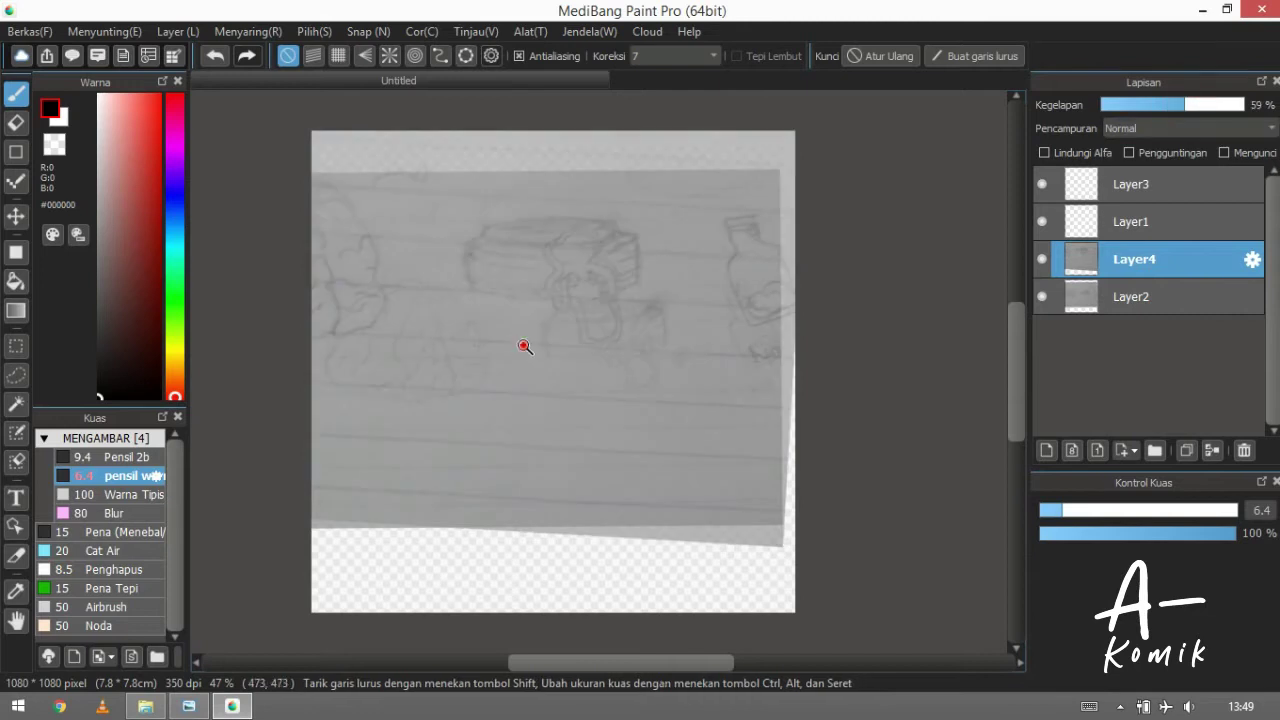
# Make Layer1 active for drawing and hide the original sketch layer, Layer2
pyautogui.scroll(2, 517, 347)
pyautogui.click(1131, 222)
pyautogui.scroll(2, 440, 355)
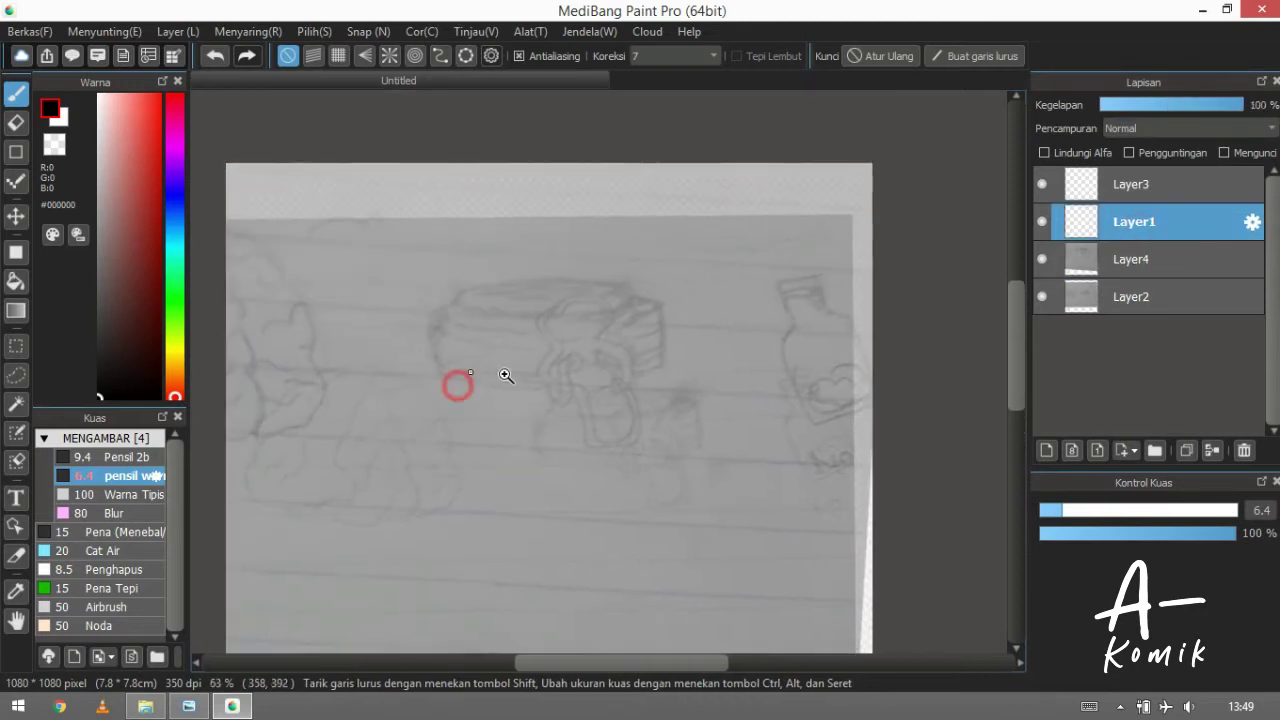
pyautogui.click(1040, 296)
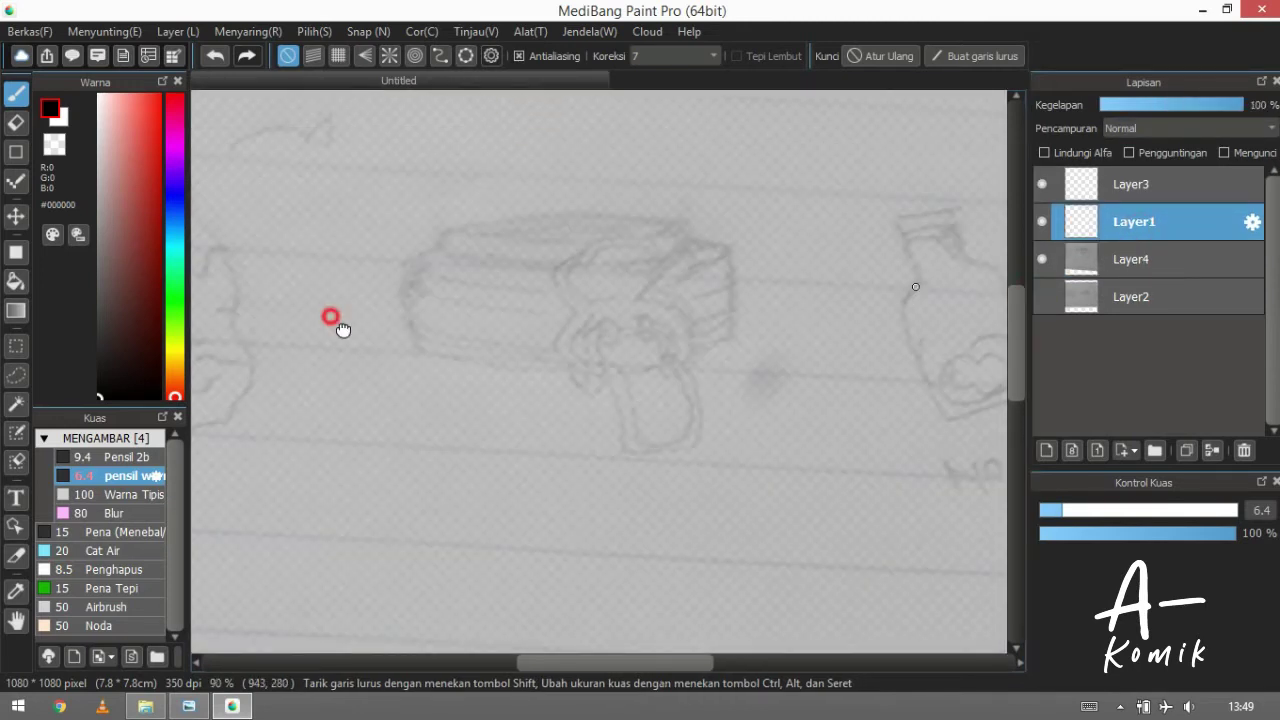
# Trace the left end and lower edge of the sketched body in black up to the buckle
pyautogui.moveTo(446, 326); pyautogui.dragTo(436, 320)
pyautogui.moveTo(433, 255)
pyautogui.mouseDown()
pyautogui.moveTo(406, 268)
pyautogui.moveTo(400, 297)
pyautogui.mouseUp()
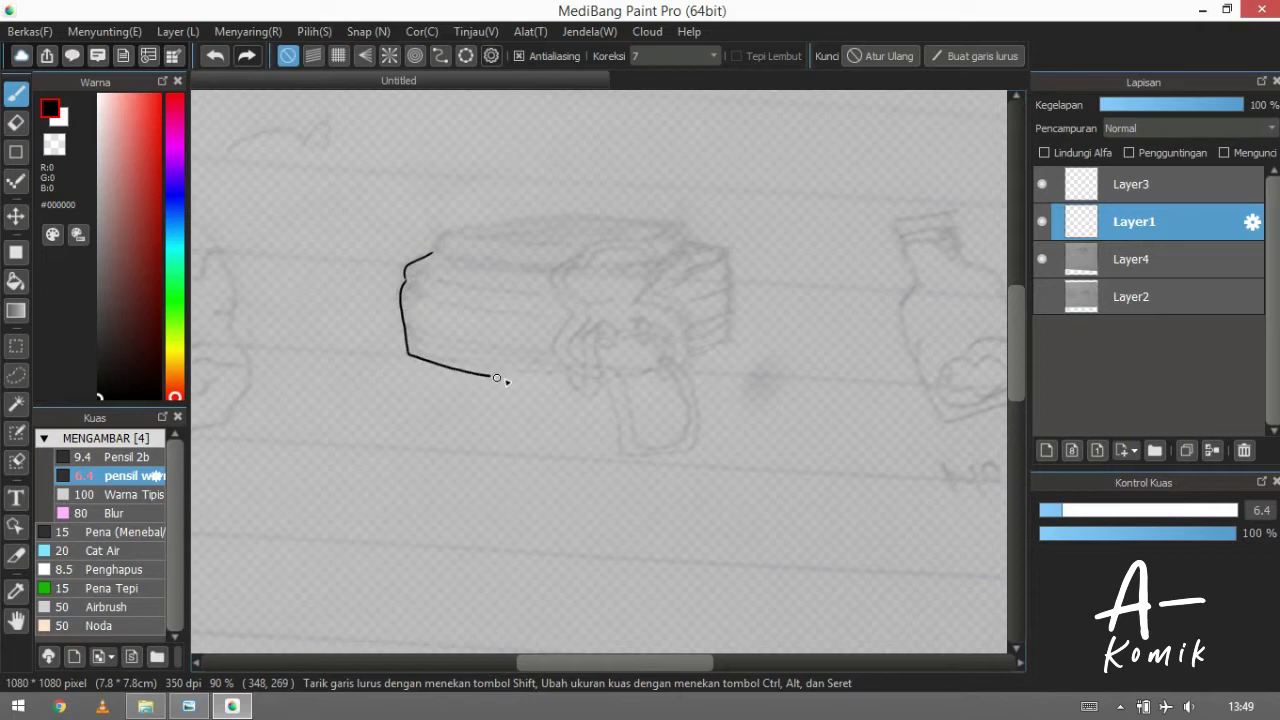
pyautogui.moveTo(584, 357); pyautogui.dragTo(566, 363)
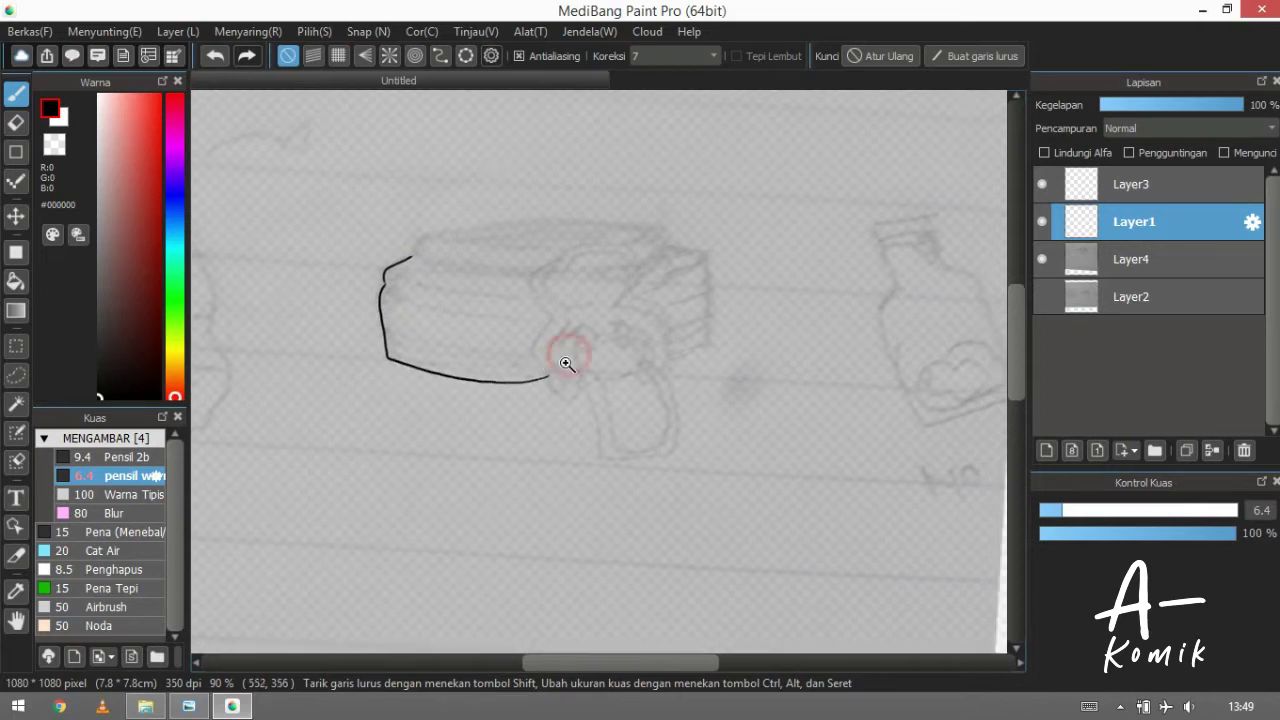
# Undo the test strokes at the buckle's lower-left corner and reduce the brush size to 4.8
pyautogui.scroll(2, 560, 368)
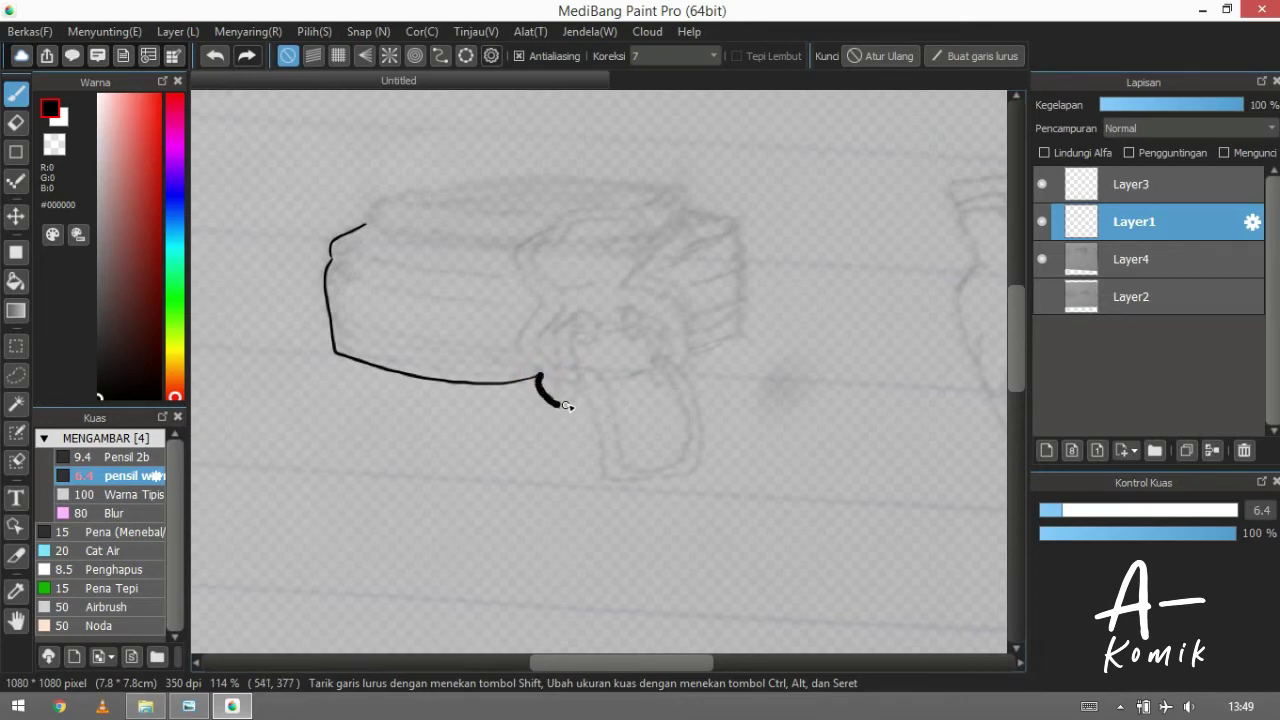
pyautogui.hotkey('ctrl', 'z')
pyautogui.moveTo(540, 379); pyautogui.dragTo(558, 396)
pyautogui.hotkey('ctrl', 'z')
pyautogui.hotkey('ctrl', 'z')
pyautogui.moveTo(1061, 516); pyautogui.dragTo(1054, 516)
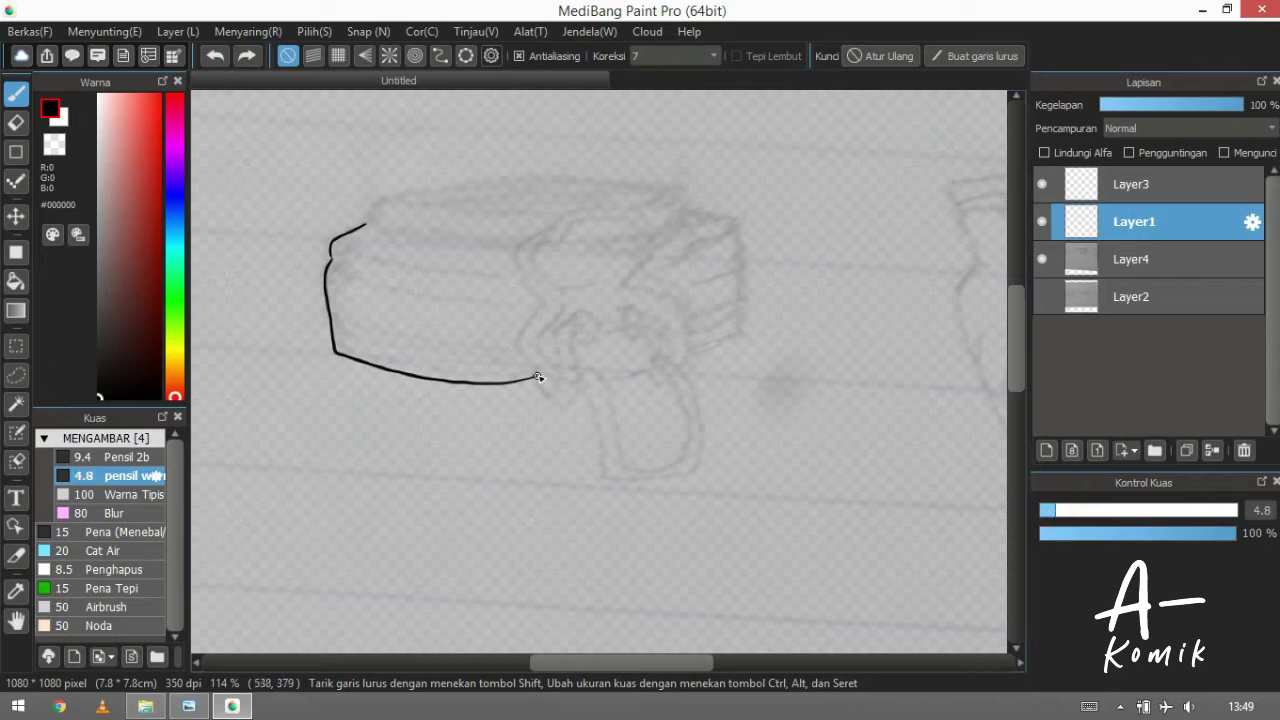
# Reduce the brush size to 2.8 and undo the trial strokes at the buckle's lower-left corner
pyautogui.hotkey('ctrl', 'z')
pyautogui.moveTo(543, 377); pyautogui.dragTo(561, 403)
pyautogui.hotkey('ctrl', 'z')
pyautogui.hotkey('ctrl', 'z')
pyautogui.click(1047, 513)
pyautogui.moveTo(536, 375); pyautogui.dragTo(552, 432)
pyautogui.hotkey('ctrl', 'z')
pyautogui.scroll(1, 549, 377)
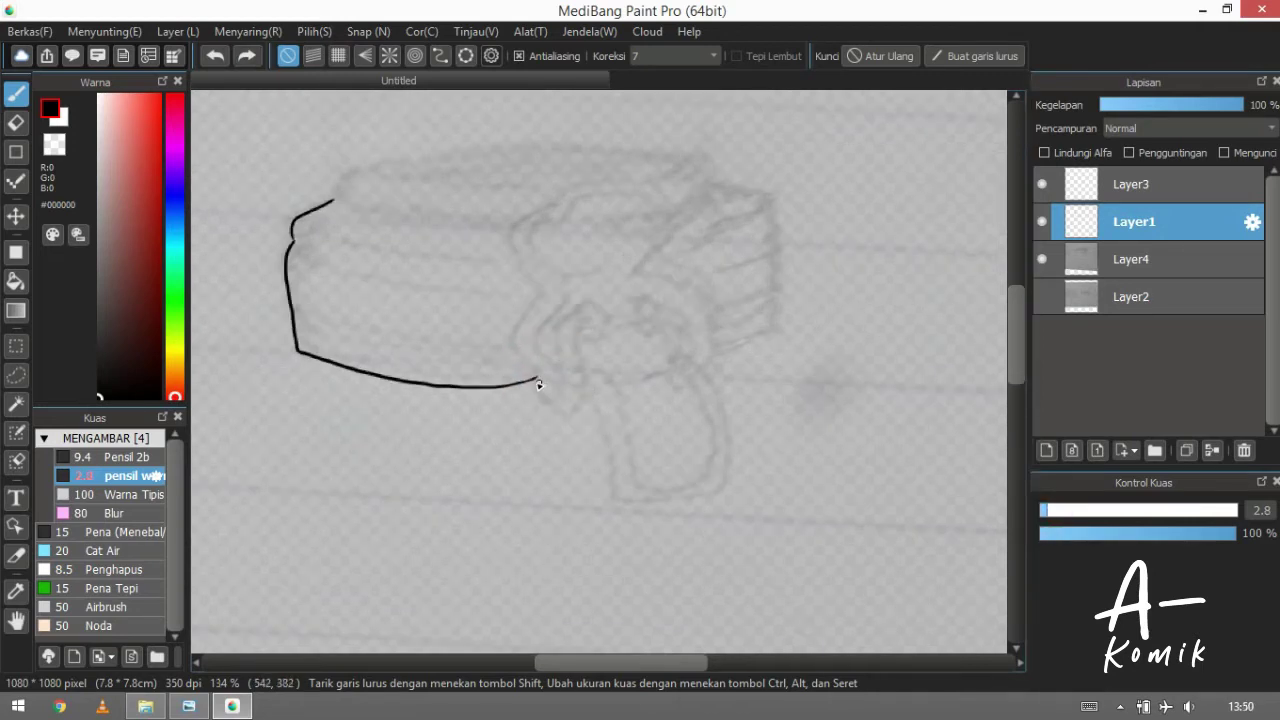
# Trace the hook-shaped loop at the buckle's lower left together with the small ring around its upper end
pyautogui.moveTo(535, 377); pyautogui.dragTo(548, 405)
pyautogui.moveTo(588, 330); pyautogui.dragTo(586, 303)
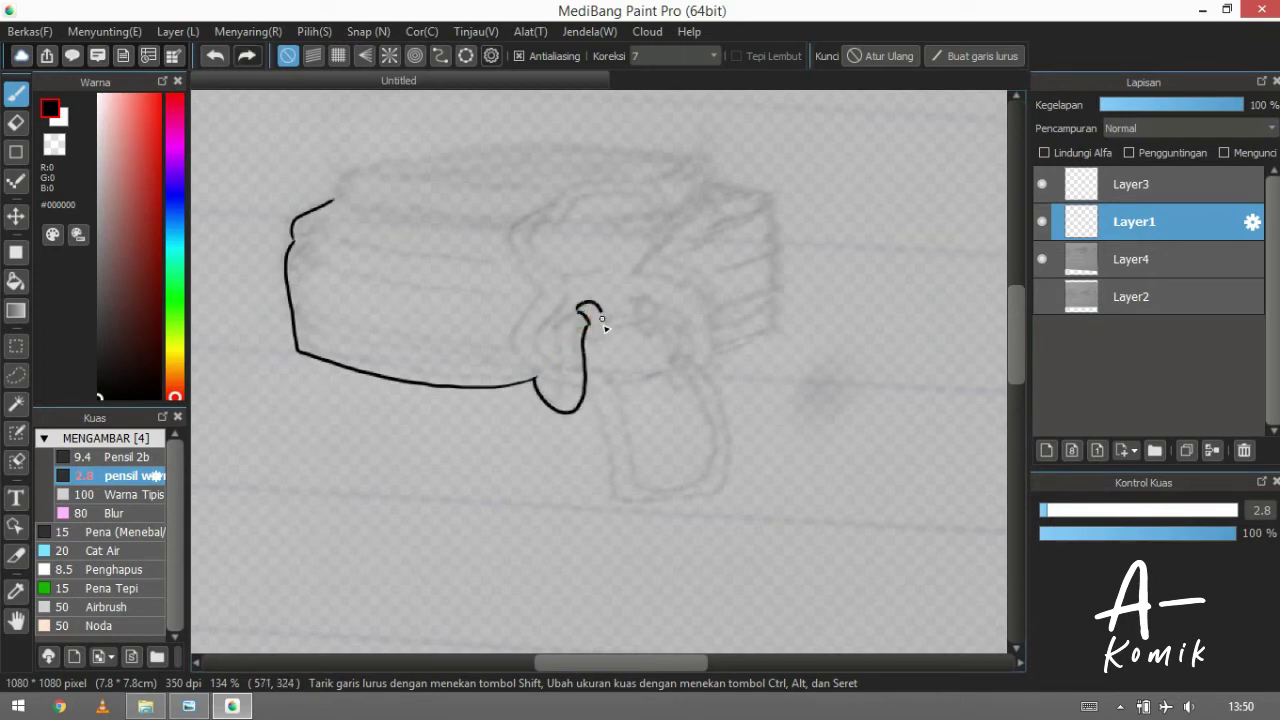
pyautogui.moveTo(578, 312); pyautogui.dragTo(561, 326)
pyautogui.hotkey('ctrl', 'z')
pyautogui.moveTo(538, 373)
pyautogui.mouseDown()
pyautogui.moveTo(556, 384)
pyautogui.moveTo(557, 331)
pyautogui.mouseUp()
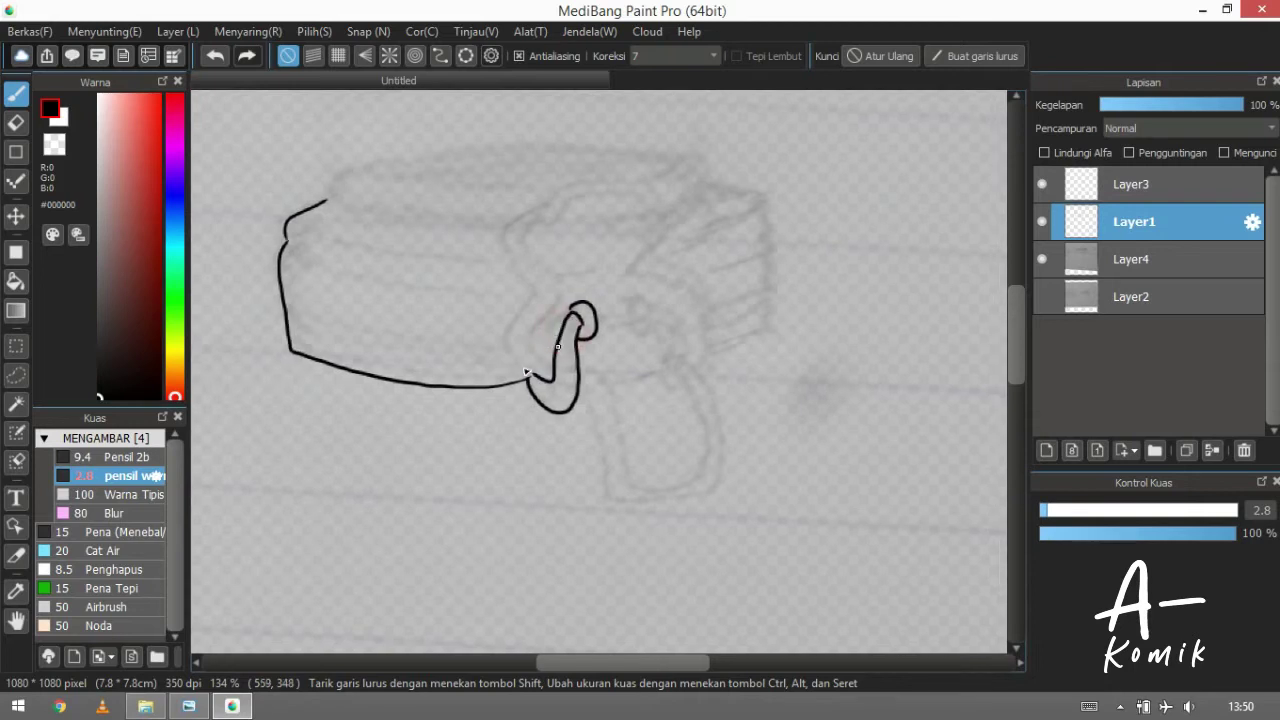
# Trace the buckle frame's wavy left side as a double line and the rounded slot at its upper end
pyautogui.moveTo(534, 374)
pyautogui.mouseDown()
pyautogui.moveTo(510, 347)
pyautogui.moveTo(531, 288)
pyautogui.mouseUp()
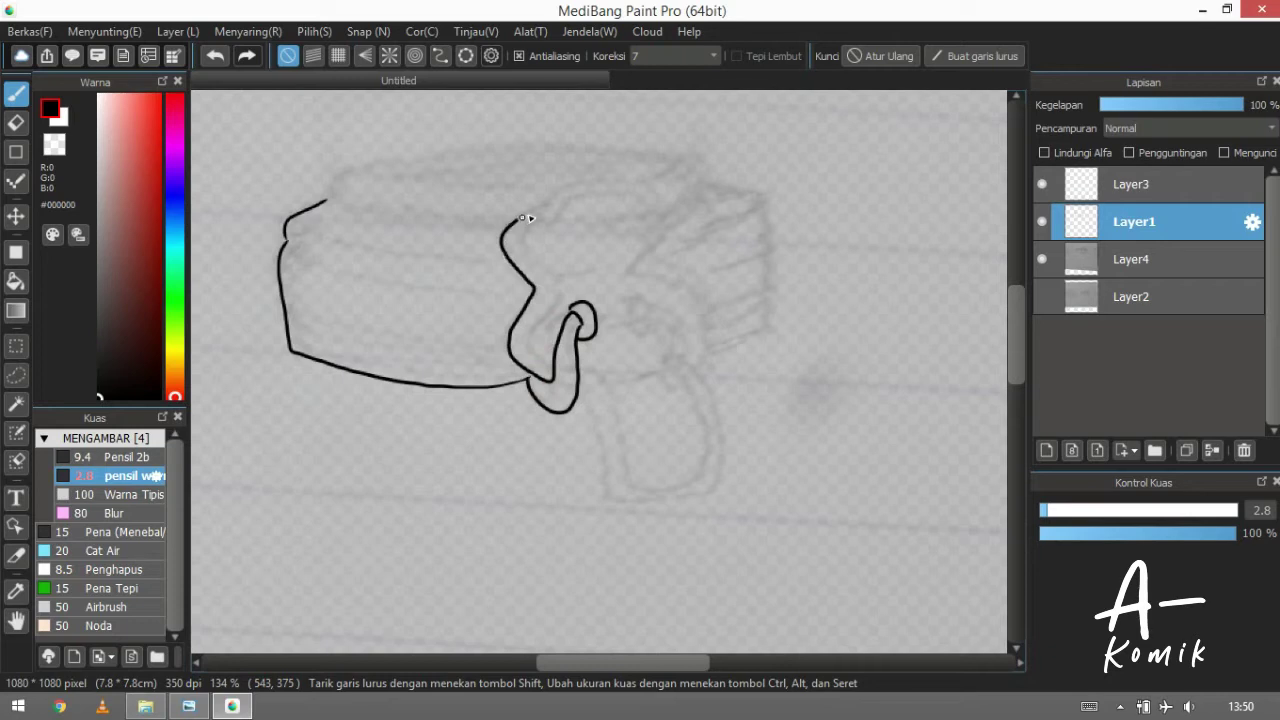
pyautogui.moveTo(565, 209); pyautogui.dragTo(575, 225)
pyautogui.moveTo(661, 201); pyautogui.dragTo(663, 197)
pyautogui.moveTo(556, 364); pyautogui.dragTo(539, 350)
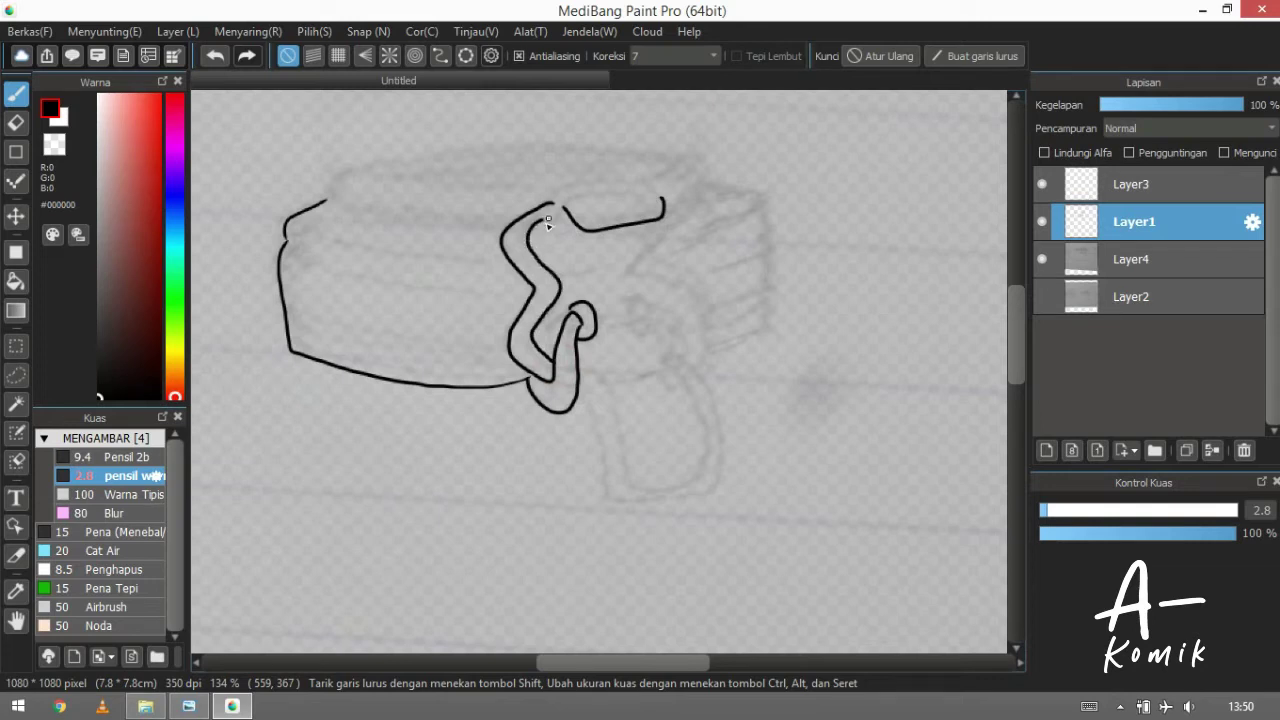
pyautogui.moveTo(547, 221); pyautogui.dragTo(559, 221)
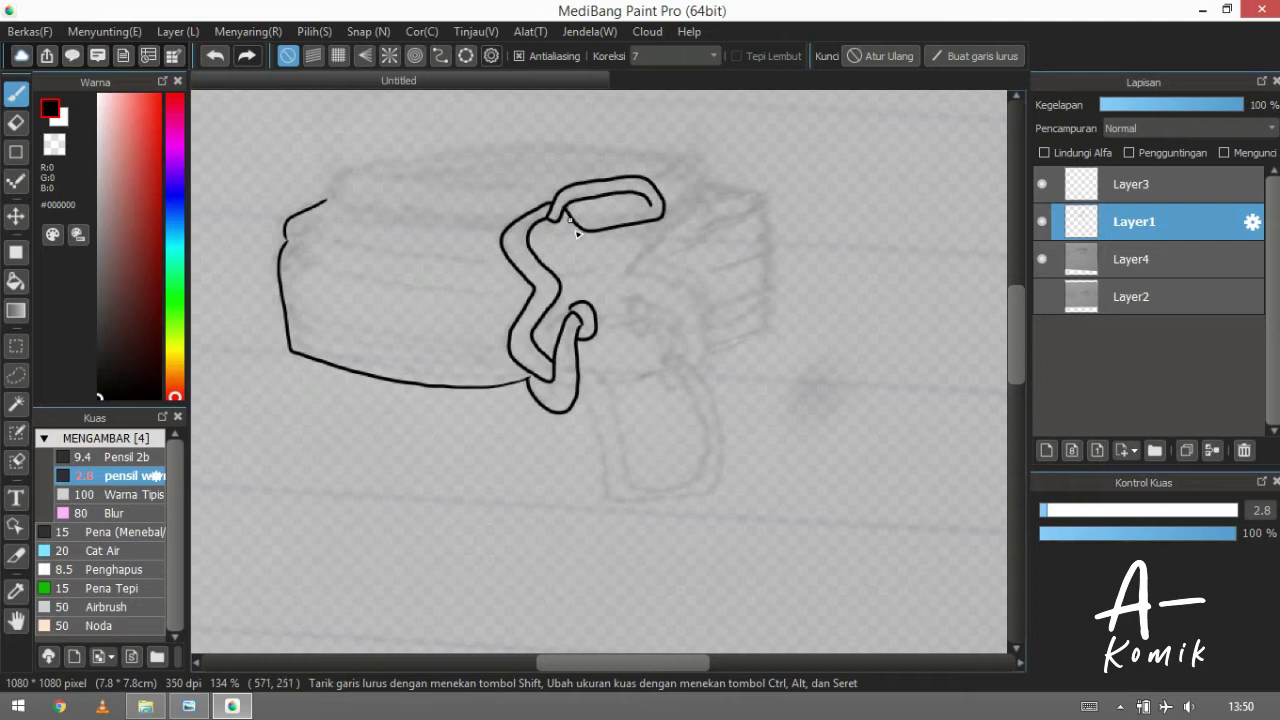
# Erase the overlapping lines at the slot's left corner and add a parallel line along the slot's lower edge
pyautogui.press('e')
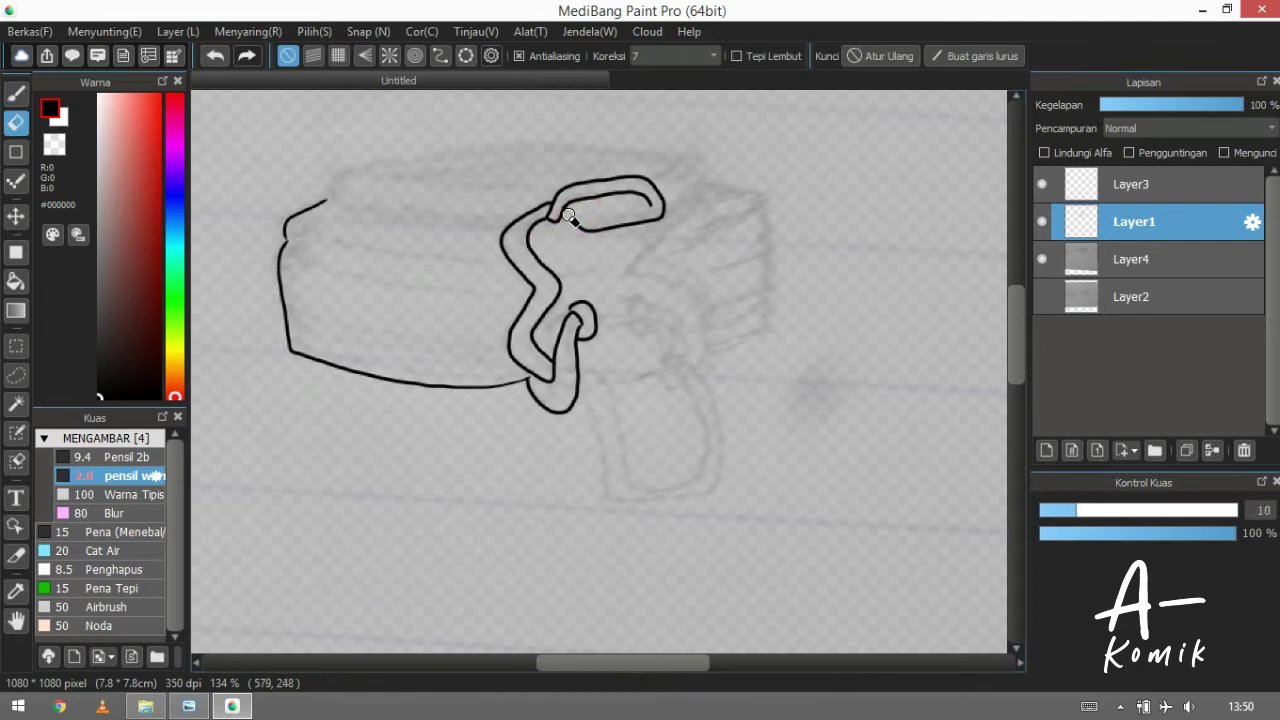
pyautogui.press('b')
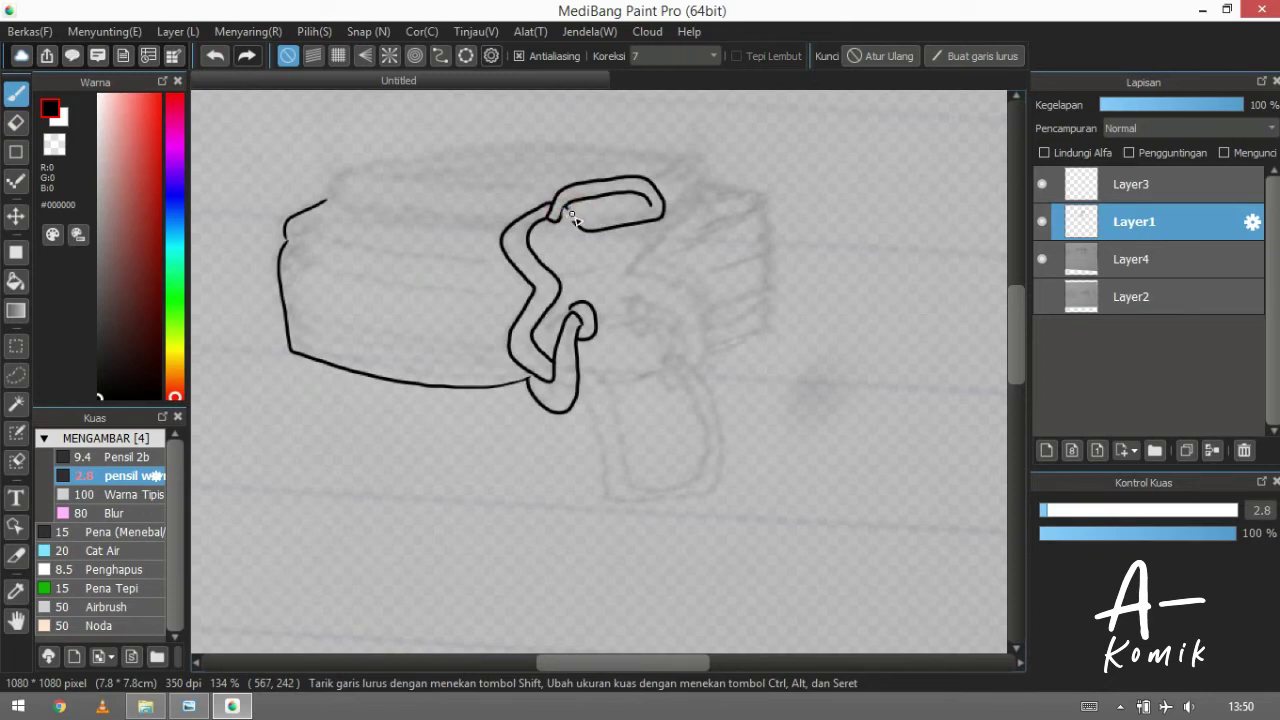
pyautogui.moveTo(563, 223); pyautogui.dragTo(573, 236)
pyautogui.scroll(2, 668, 217)
pyautogui.moveTo(662, 223)
pyautogui.mouseDown()
pyautogui.moveTo(649, 243)
pyautogui.moveTo(631, 229)
pyautogui.mouseUp()
pyautogui.press('e')
pyautogui.press('b')
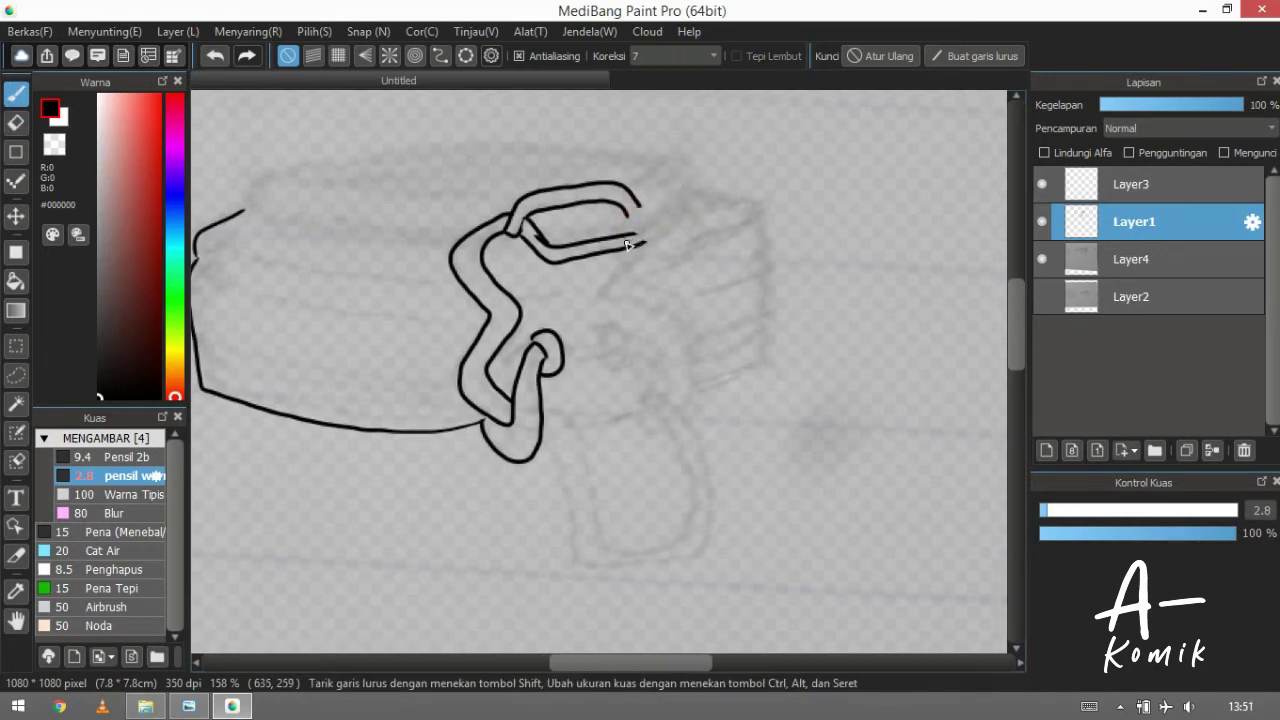
pyautogui.press('e')
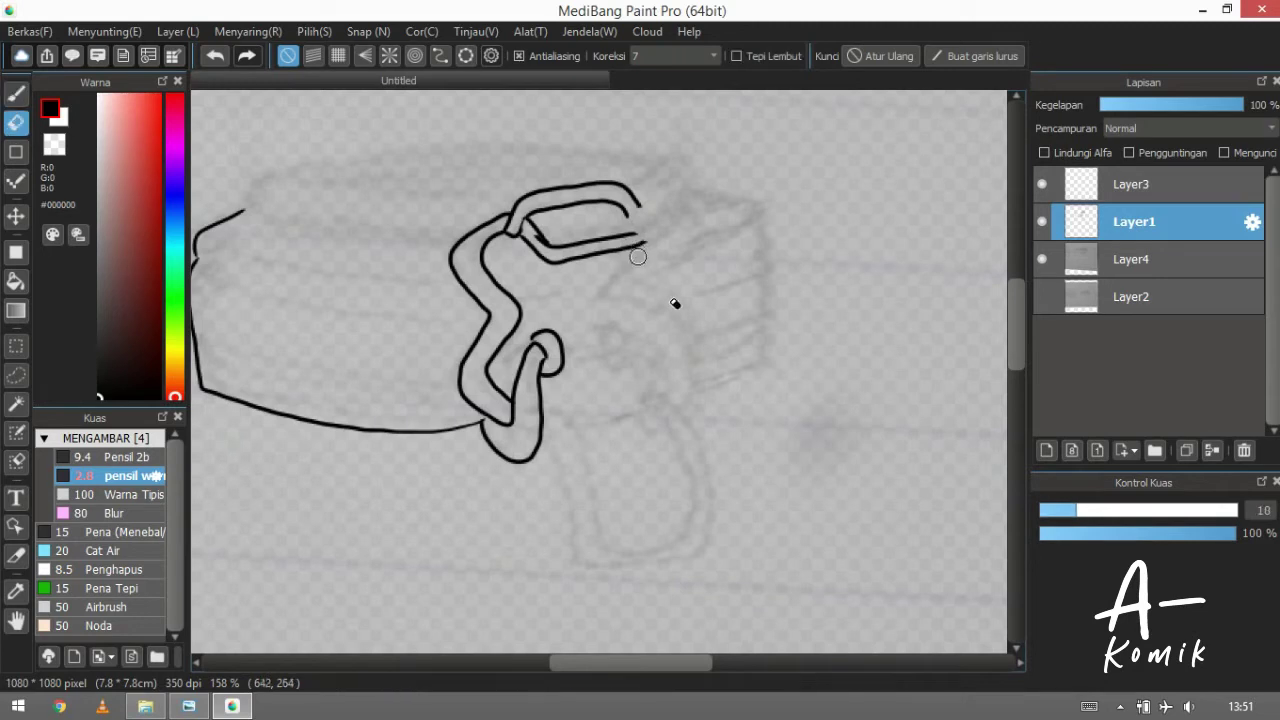
# Lower the opacity of the sketch layer Layer4 to 45% and make Layer1 active and visible again
pyautogui.scroll(-2, 700, 289)
pyautogui.click(1041, 220)
pyautogui.click(1118, 262)
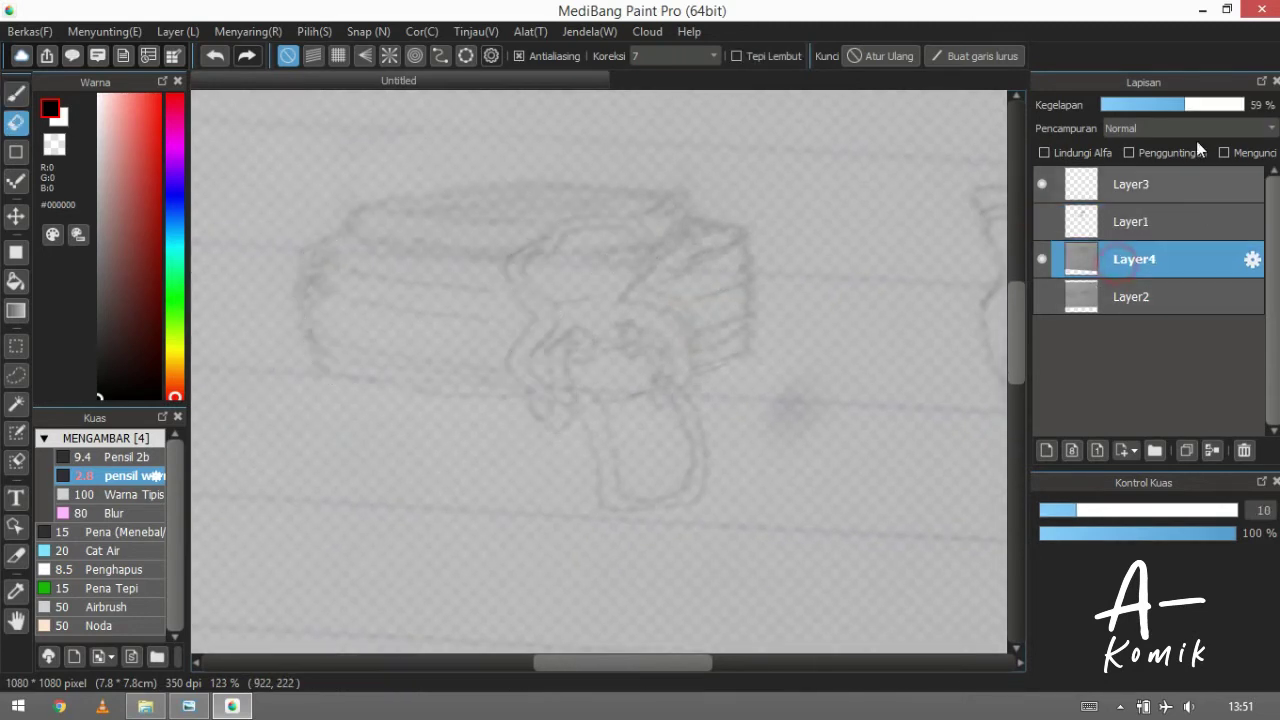
pyautogui.click(1236, 110)
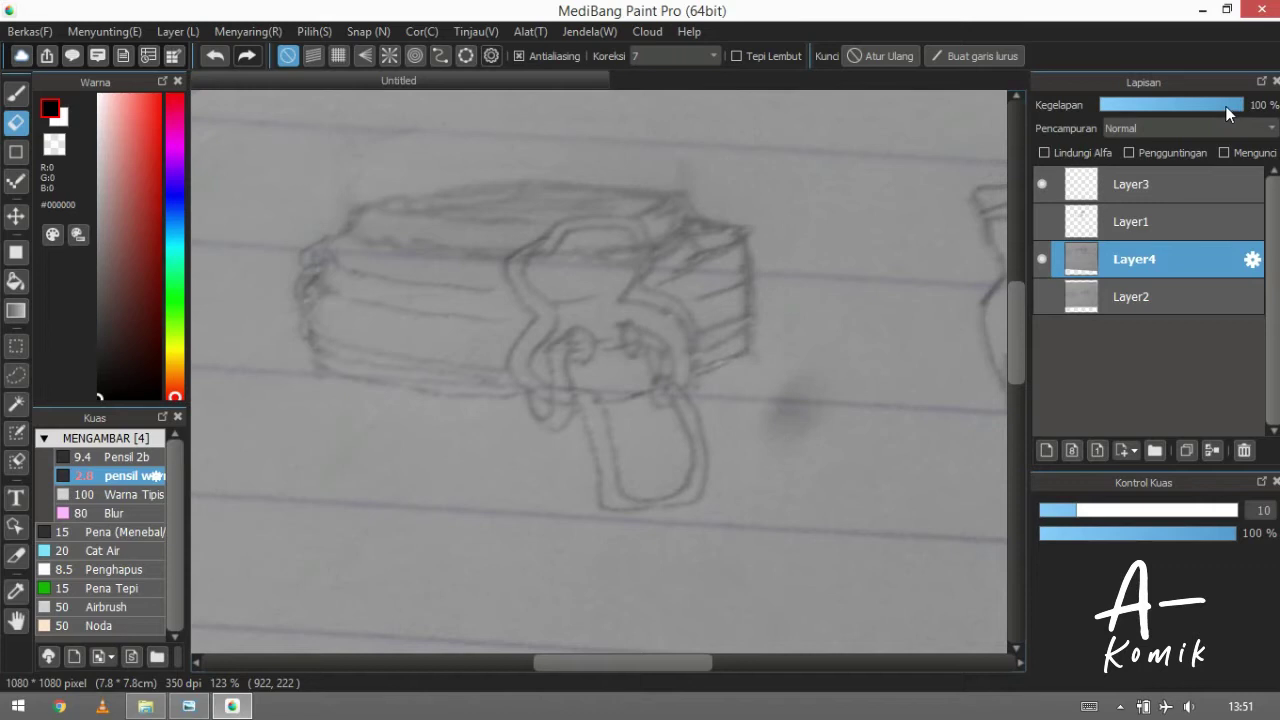
pyautogui.click(1175, 112)
pyautogui.click(1163, 109)
pyautogui.click(1131, 222)
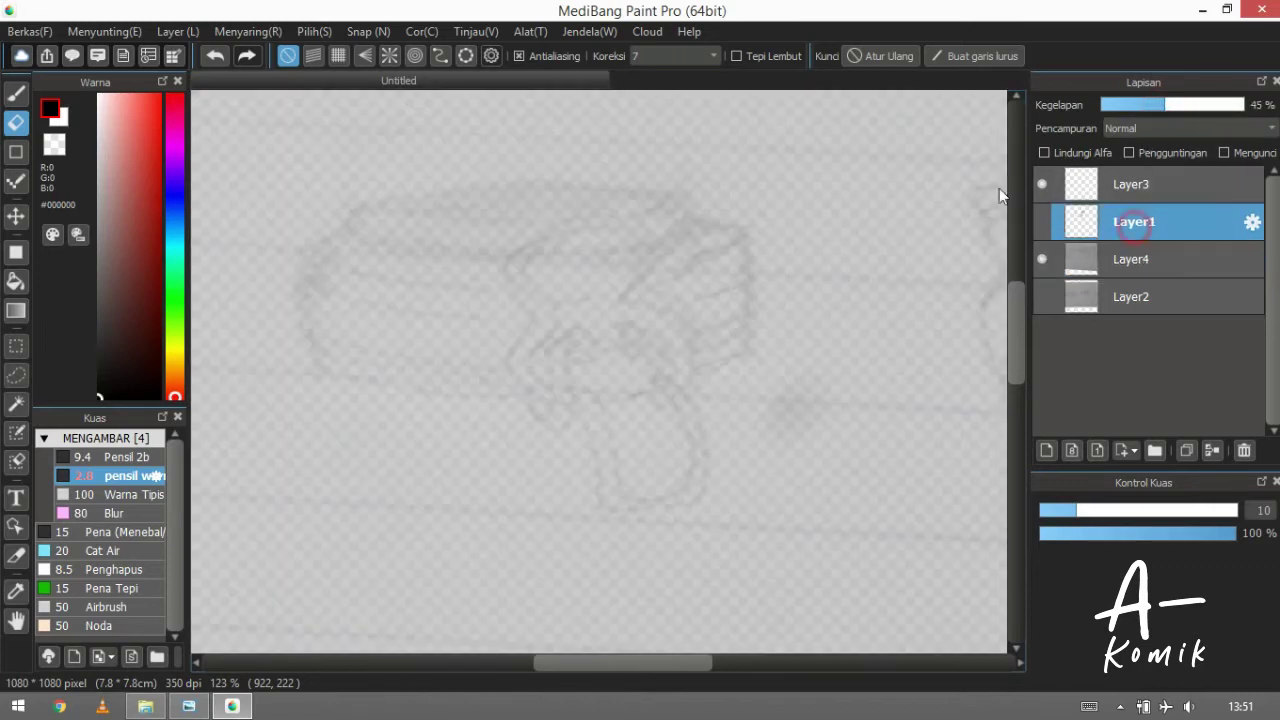
pyautogui.moveTo(638, 294)
pyautogui.keyDown('ctrl'); pyautogui.mouseDown()
pyautogui.moveTo(641, 240)
pyautogui.moveTo(624, 269)
pyautogui.mouseUp(); pyautogui.keyUp('ctrl')
pyautogui.click(1042, 222)
# Trim the slot's lower line ends with the eraser and redraw its right end, undoing the unwanted strokes
pyautogui.press('b')
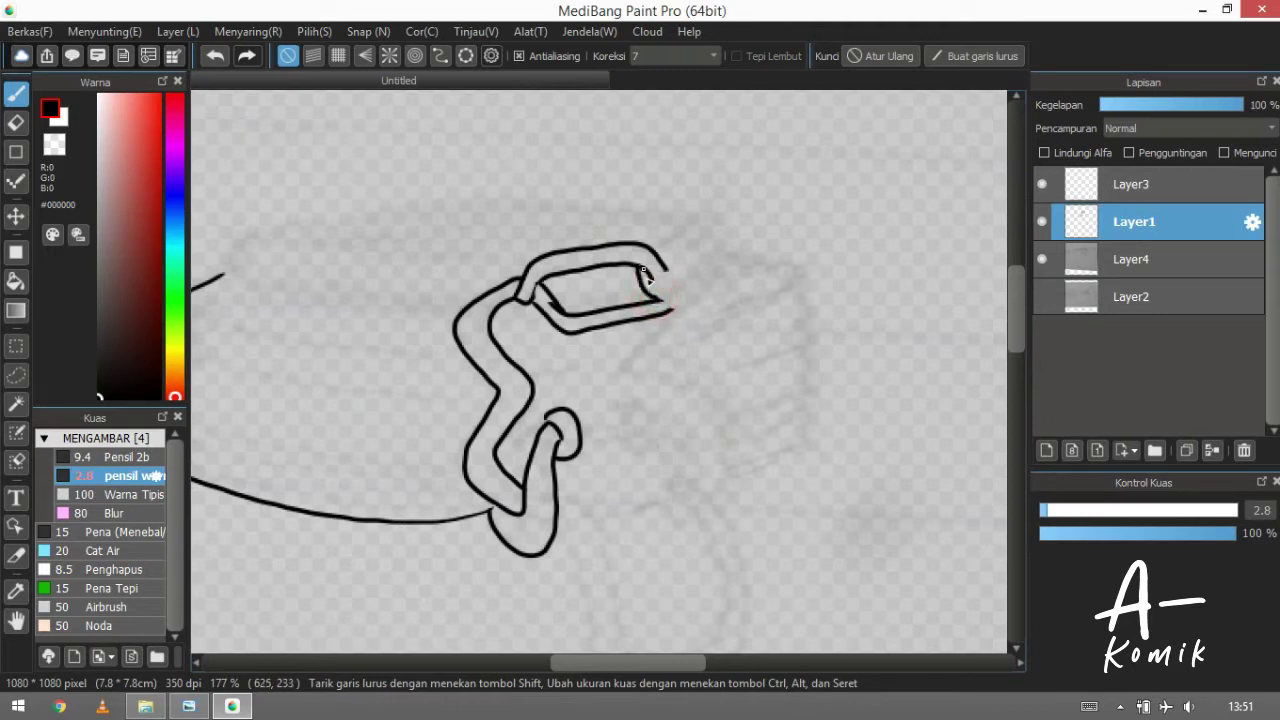
pyautogui.hotkey('ctrl', 'z')
pyautogui.press('e')
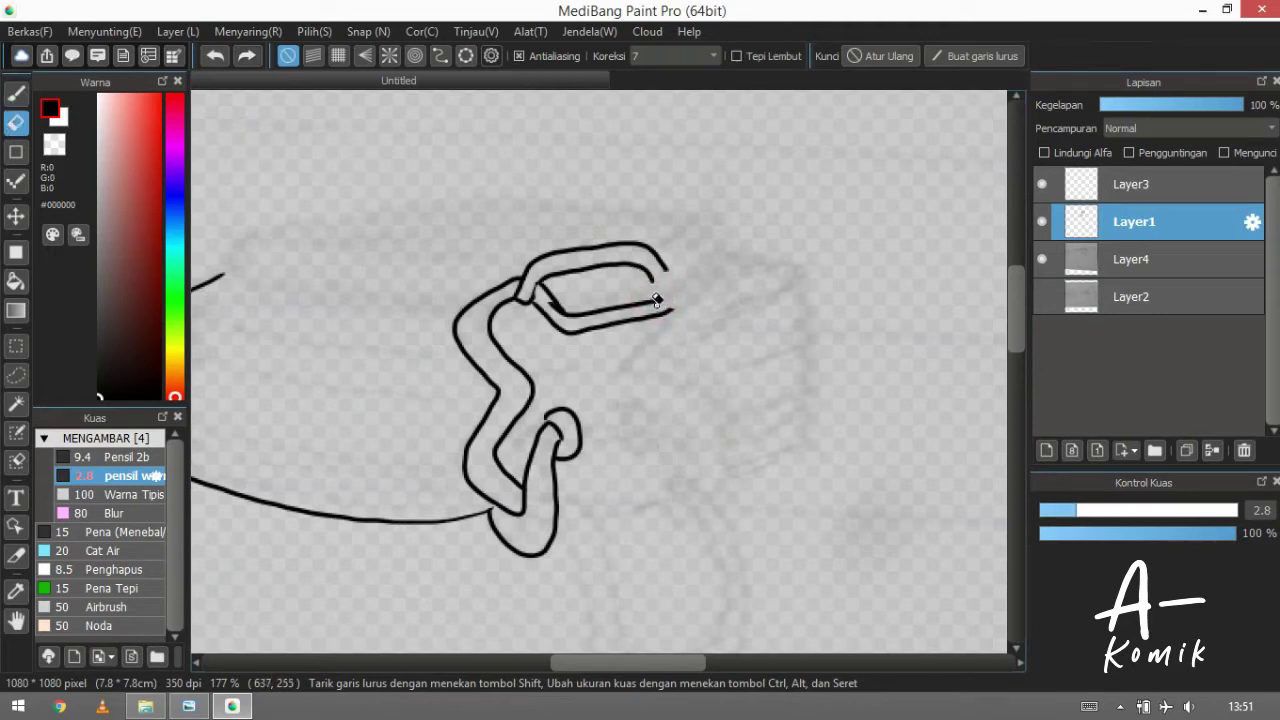
pyautogui.press('b')
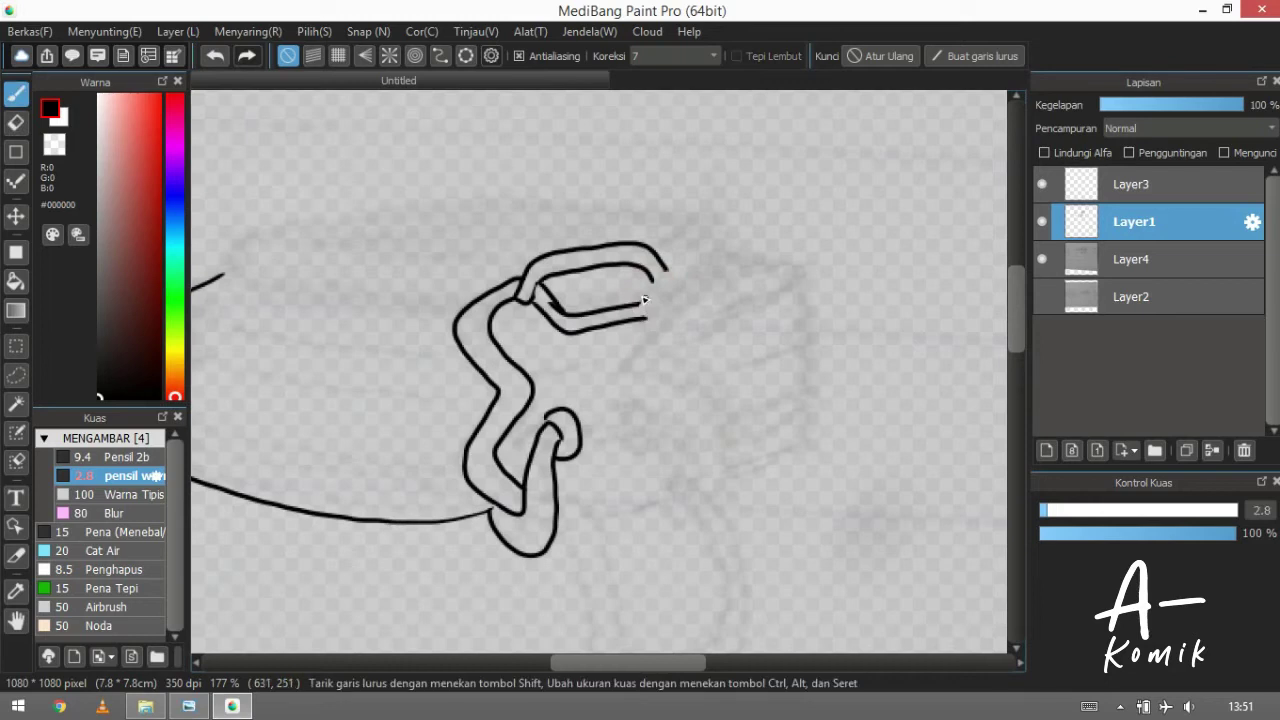
pyautogui.moveTo(639, 304)
pyautogui.mouseDown()
pyautogui.moveTo(637, 270)
pyautogui.moveTo(654, 280)
pyautogui.moveTo(660, 317)
pyautogui.moveTo(641, 321)
pyautogui.moveTo(677, 268)
pyautogui.moveTo(652, 240)
pyautogui.moveTo(656, 267)
pyautogui.moveTo(630, 322)
pyautogui.moveTo(694, 364)
pyautogui.moveTo(708, 423)
pyautogui.moveTo(692, 440)
pyautogui.moveTo(632, 315)
pyautogui.moveTo(576, 266)
pyautogui.moveTo(598, 309)
pyautogui.moveTo(582, 269)
pyautogui.moveTo(596, 320)
pyautogui.mouseUp()
pyautogui.hotkey('ctrl', 'z')
pyautogui.hotkey('ctrl', 'z')
# Trace the right ring and lower edge of the crossbar, plus the inner contour of the buckle frame's right side
pyautogui.moveTo(571, 266); pyautogui.dragTo(594, 308)
pyautogui.moveTo(567, 267)
pyautogui.mouseDown()
pyautogui.moveTo(580, 303)
pyautogui.moveTo(554, 285)
pyautogui.moveTo(520, 292)
pyautogui.moveTo(564, 277)
pyautogui.moveTo(517, 286)
pyautogui.moveTo(564, 278)
pyautogui.moveTo(529, 318)
pyautogui.moveTo(578, 302)
pyautogui.moveTo(554, 320)
pyautogui.moveTo(564, 305)
pyautogui.moveTo(521, 288)
pyautogui.moveTo(590, 284)
pyautogui.mouseUp()
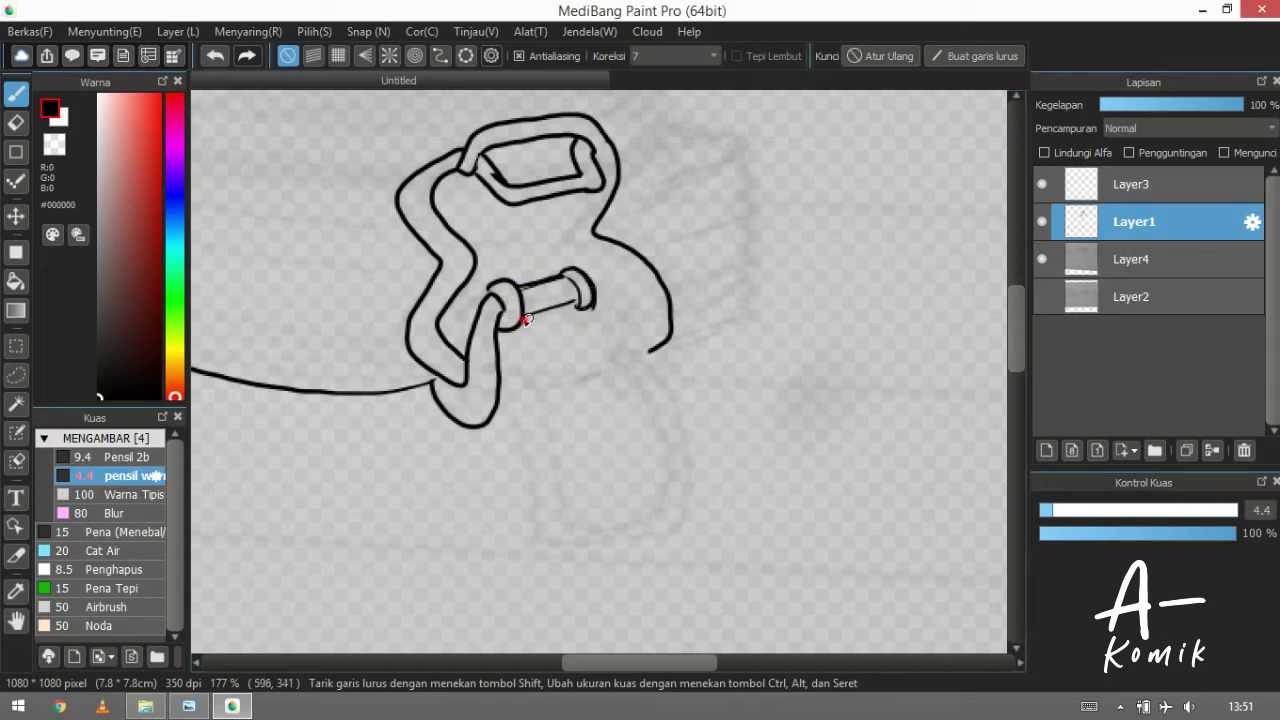
pyautogui.moveTo(523, 316)
pyautogui.mouseDown()
pyautogui.moveTo(587, 308)
pyautogui.moveTo(575, 278)
pyautogui.mouseUp()
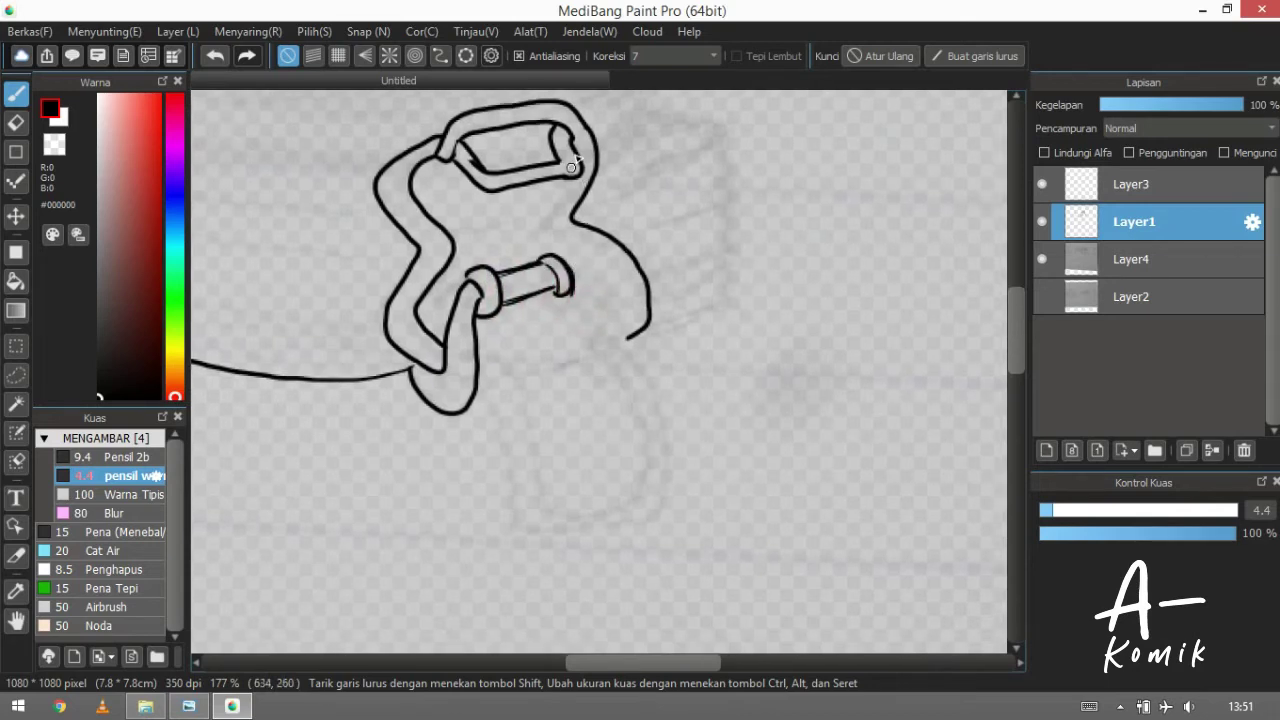
pyautogui.moveTo(571, 179)
pyautogui.mouseDown()
pyautogui.moveTo(555, 230)
pyautogui.moveTo(610, 273)
pyautogui.mouseUp()
pyautogui.scroll(-2, 605, 320)
# Trace the hanging tag's outline and the curved link joining it to the right ring, erasing the overlapping line
pyautogui.moveTo(477, 275)
pyautogui.mouseDown()
pyautogui.moveTo(501, 290)
pyautogui.moveTo(546, 406)
pyautogui.moveTo(584, 400)
pyautogui.moveTo(651, 350)
pyautogui.moveTo(602, 268)
pyautogui.mouseUp()
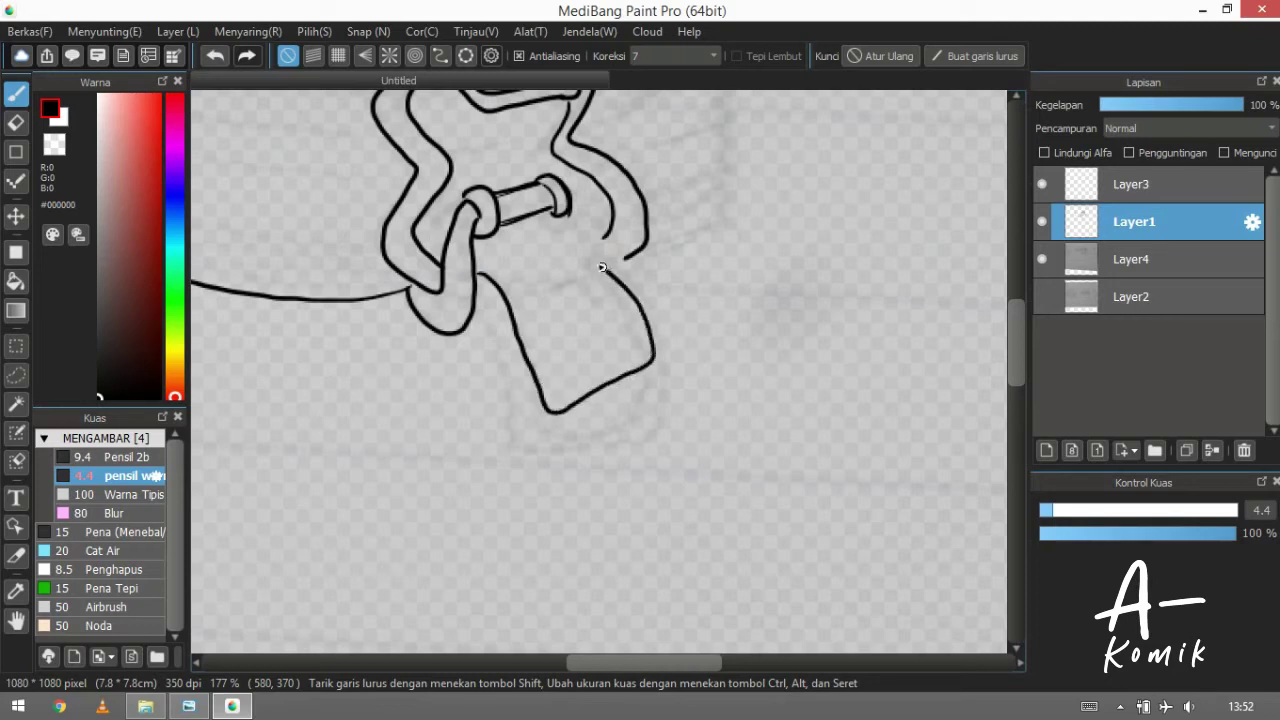
pyautogui.moveTo(570, 213); pyautogui.dragTo(596, 256)
pyautogui.moveTo(564, 180)
pyautogui.mouseDown()
pyautogui.moveTo(625, 232)
pyautogui.moveTo(626, 272)
pyautogui.moveTo(587, 233)
pyautogui.mouseUp()
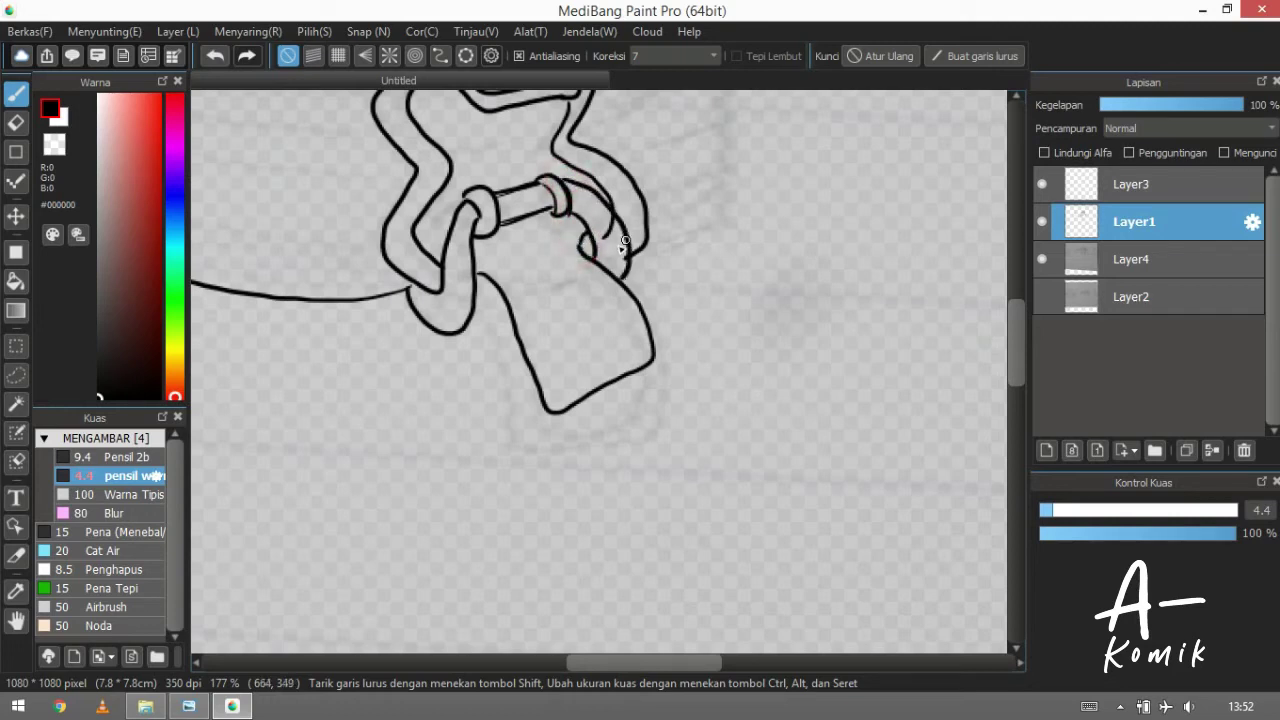
pyautogui.press('e')
pyautogui.moveTo(610, 221); pyautogui.dragTo(614, 244)
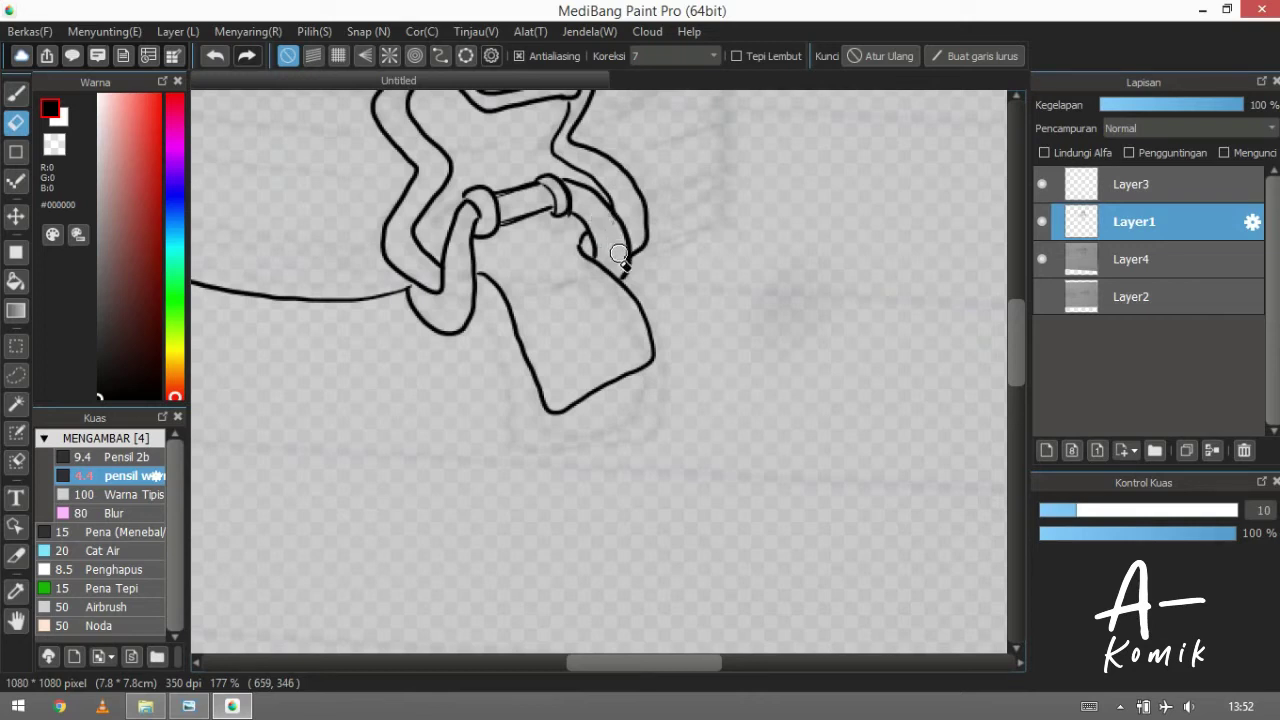
pyautogui.press('b')
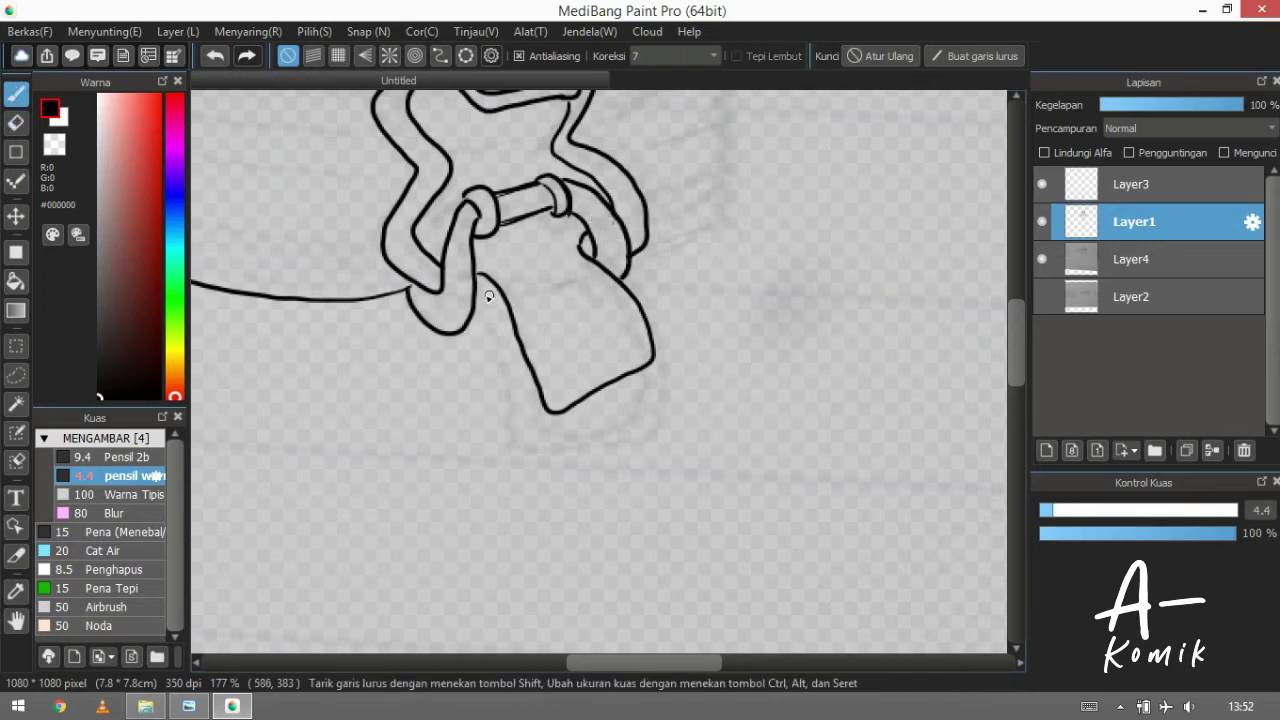
# Add a second parallel contour around the hanging tag and clean up its lower-right corner with the eraser
pyautogui.moveTo(477, 278)
pyautogui.mouseDown()
pyautogui.moveTo(534, 420)
pyautogui.moveTo(565, 426)
pyautogui.moveTo(655, 384)
pyautogui.mouseUp()
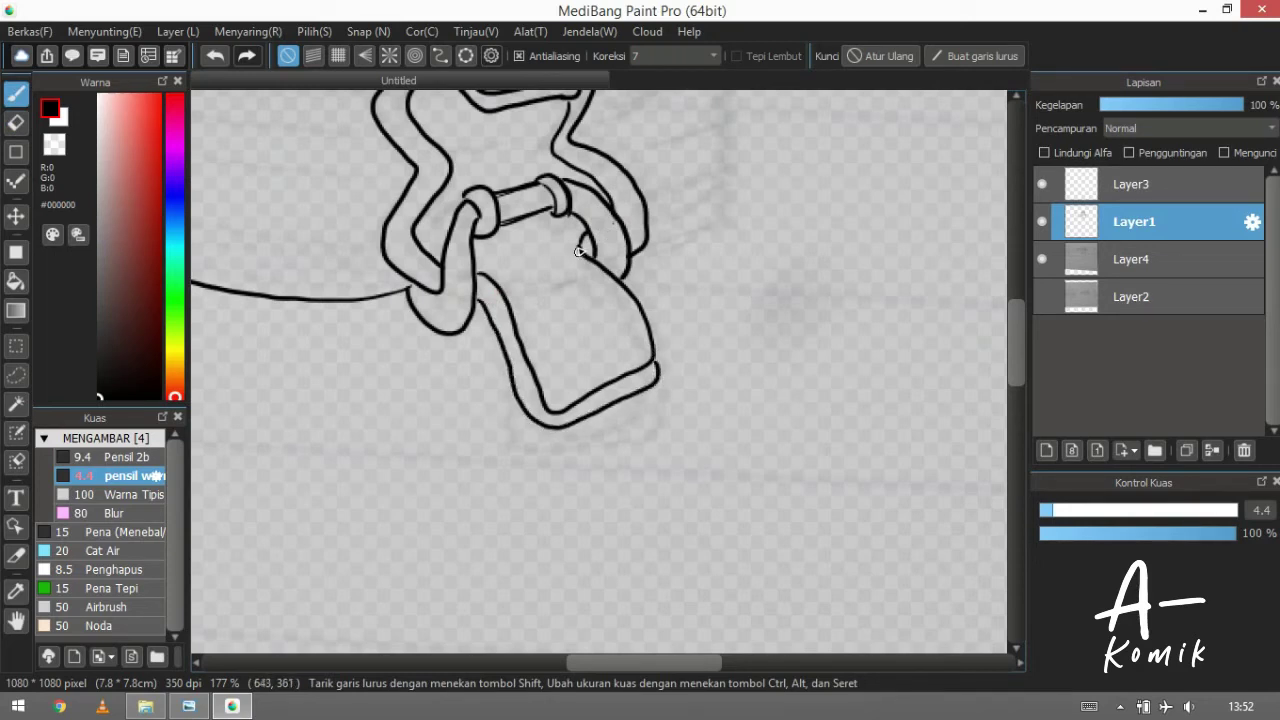
pyautogui.moveTo(583, 272)
pyautogui.mouseDown()
pyautogui.moveTo(633, 337)
pyautogui.moveTo(639, 369)
pyautogui.mouseUp()
pyautogui.scroll(2, 638, 345)
pyautogui.press('e')
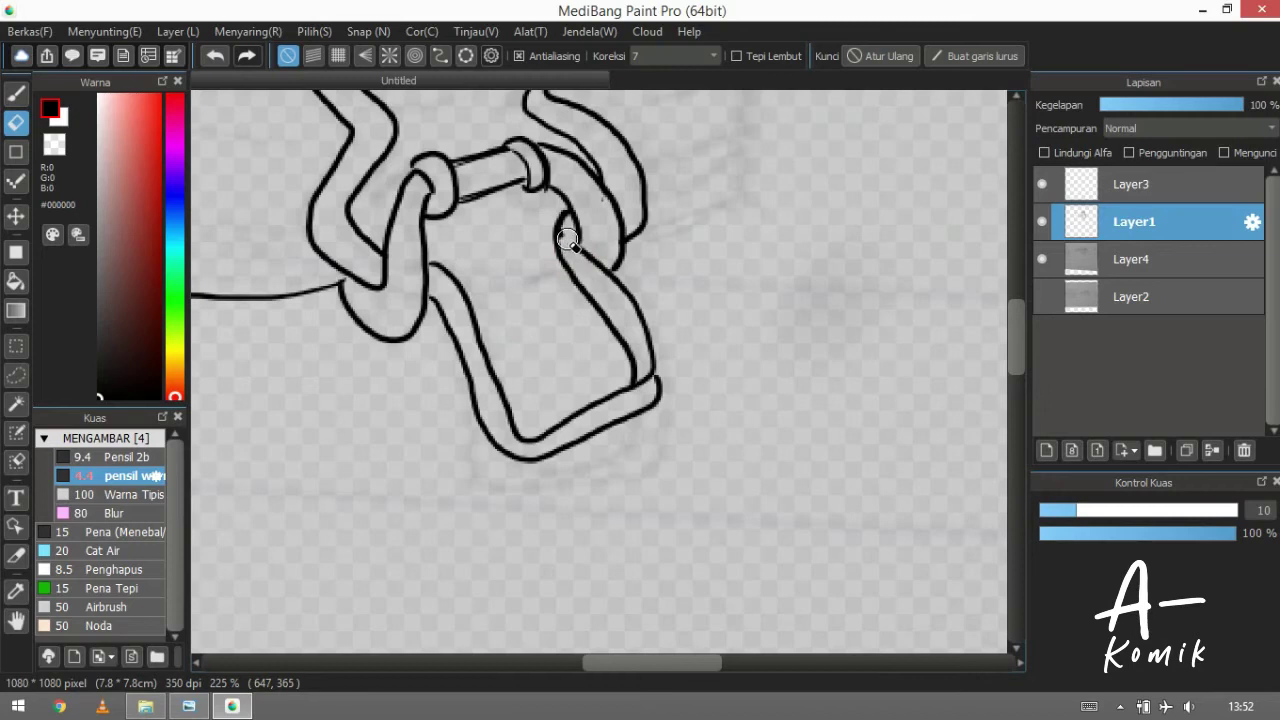
pyautogui.moveTo(646, 357); pyautogui.dragTo(640, 386)
pyautogui.press('b')
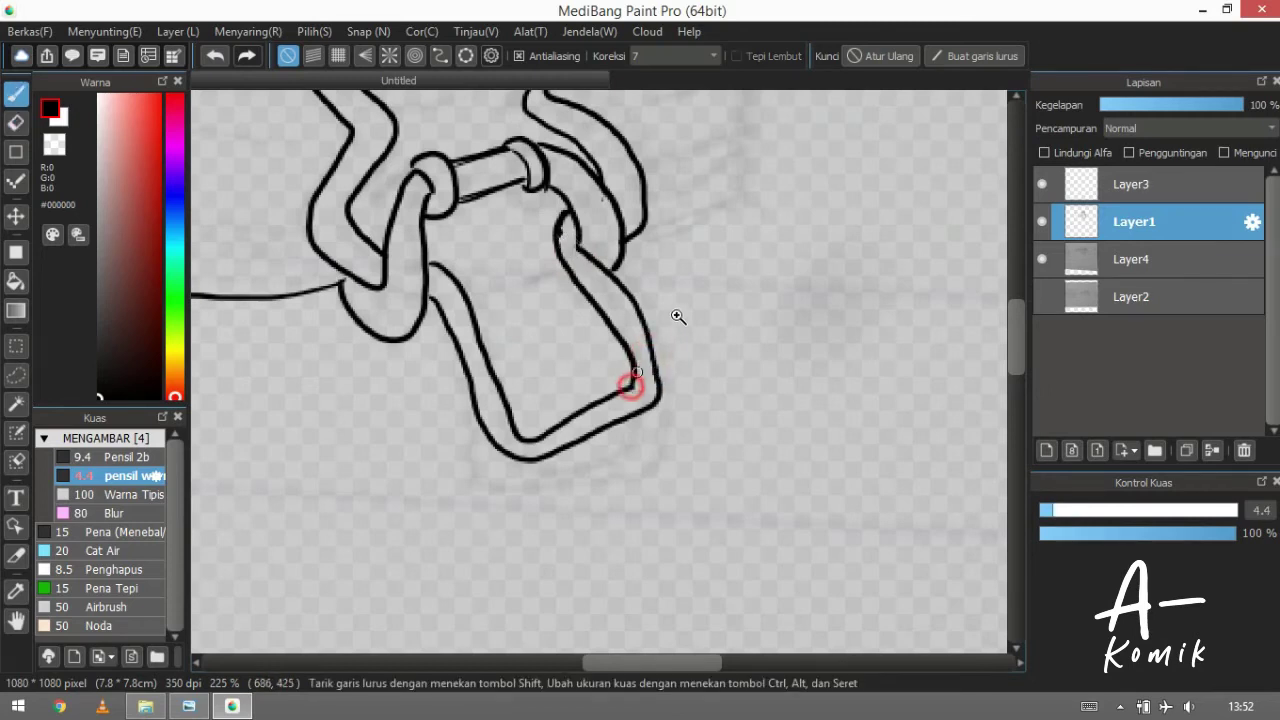
# Draw the short line across the upper part of the hanging tag, undoing the unwanted stroke
pyautogui.scroll(-3, 678, 316)
pyautogui.scroll(2, 614, 320)
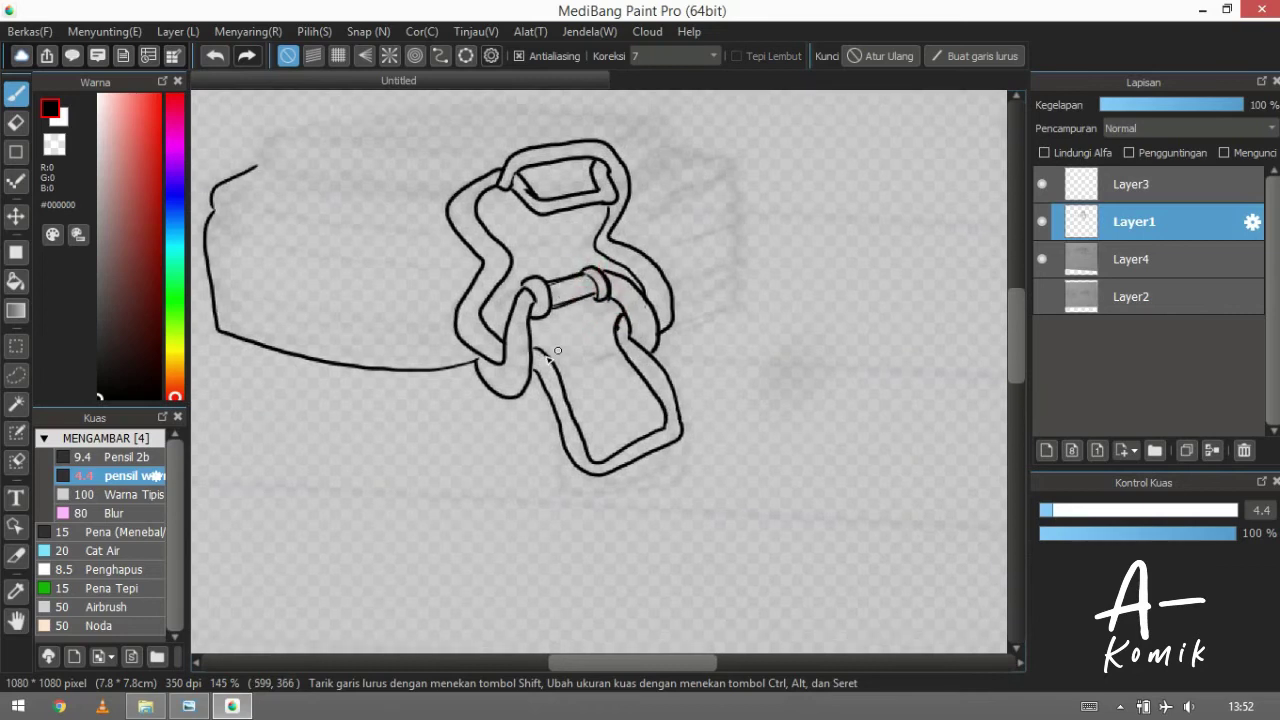
pyautogui.moveTo(558, 366)
pyautogui.mouseDown()
pyautogui.moveTo(607, 352)
pyautogui.moveTo(556, 364)
pyautogui.moveTo(665, 326)
pyautogui.mouseUp()
pyautogui.hotkey('ctrl', 'z')
pyautogui.scroll(-1, 671, 323)
pyautogui.scroll(-1, 671, 323)
pyautogui.scroll(-2, 690, 268)
pyautogui.scroll(2, 653, 320)
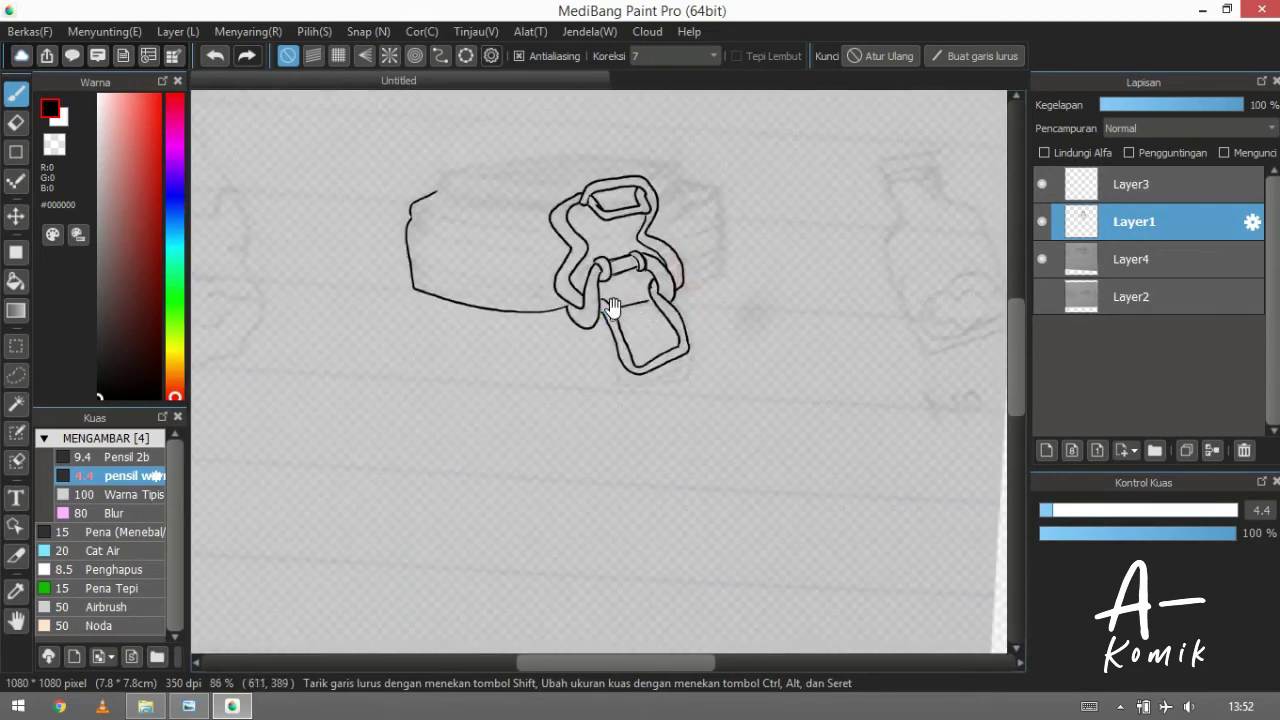
# Lasso the traced buckle and tag, scale them down, move them slightly lower, apply the transform and return to the Brush tool
pyautogui.scroll(-1, 605, 310)
pyautogui.press('l')
pyautogui.moveTo(515, 228)
pyautogui.mouseDown()
pyautogui.moveTo(535, 312)
pyautogui.moveTo(605, 392)
pyautogui.moveTo(623, 400)
pyautogui.moveTo(678, 378)
pyautogui.moveTo(683, 290)
pyautogui.moveTo(653, 244)
pyautogui.moveTo(646, 197)
pyautogui.moveTo(591, 181)
pyautogui.moveTo(522, 228)
pyautogui.mouseUp()
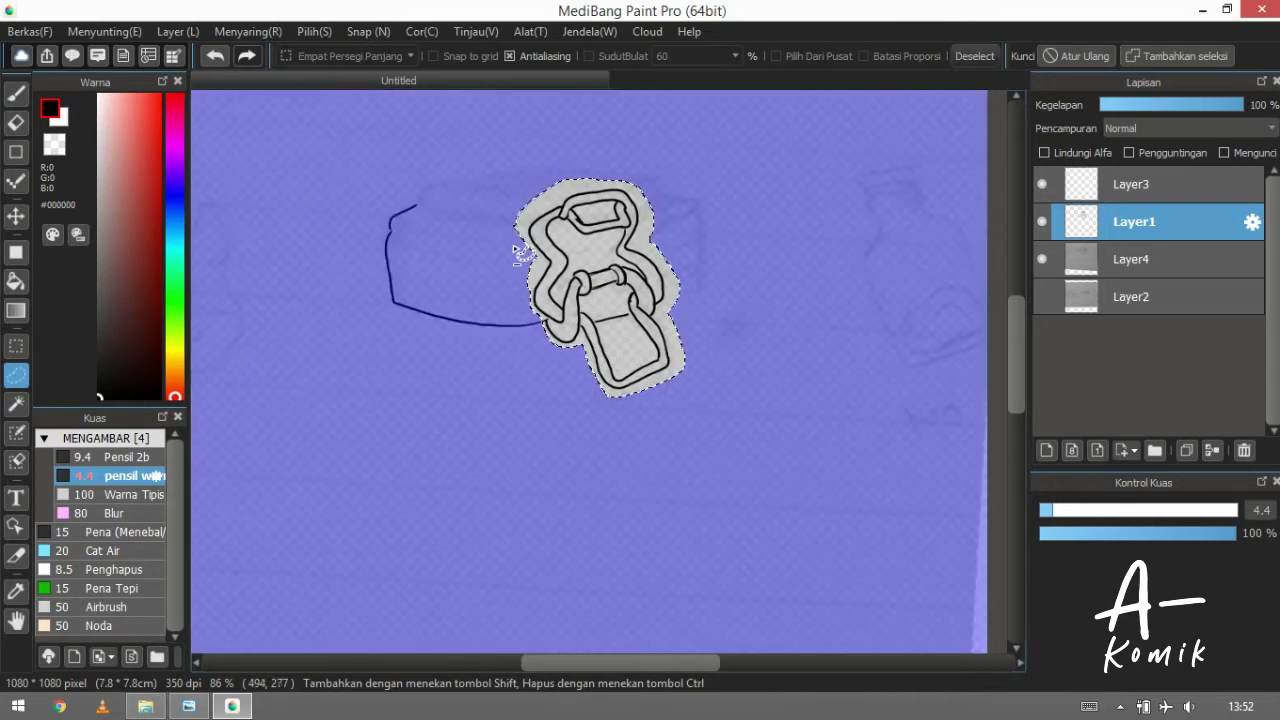
pyautogui.hotkey('ctrl', 't')
pyautogui.moveTo(687, 358)
pyautogui.mouseDown()
pyautogui.moveTo(646, 328)
pyautogui.moveTo(671, 351)
pyautogui.mouseUp()
pyautogui.moveTo(609, 271); pyautogui.dragTo(619, 302)
pyautogui.press('Return')
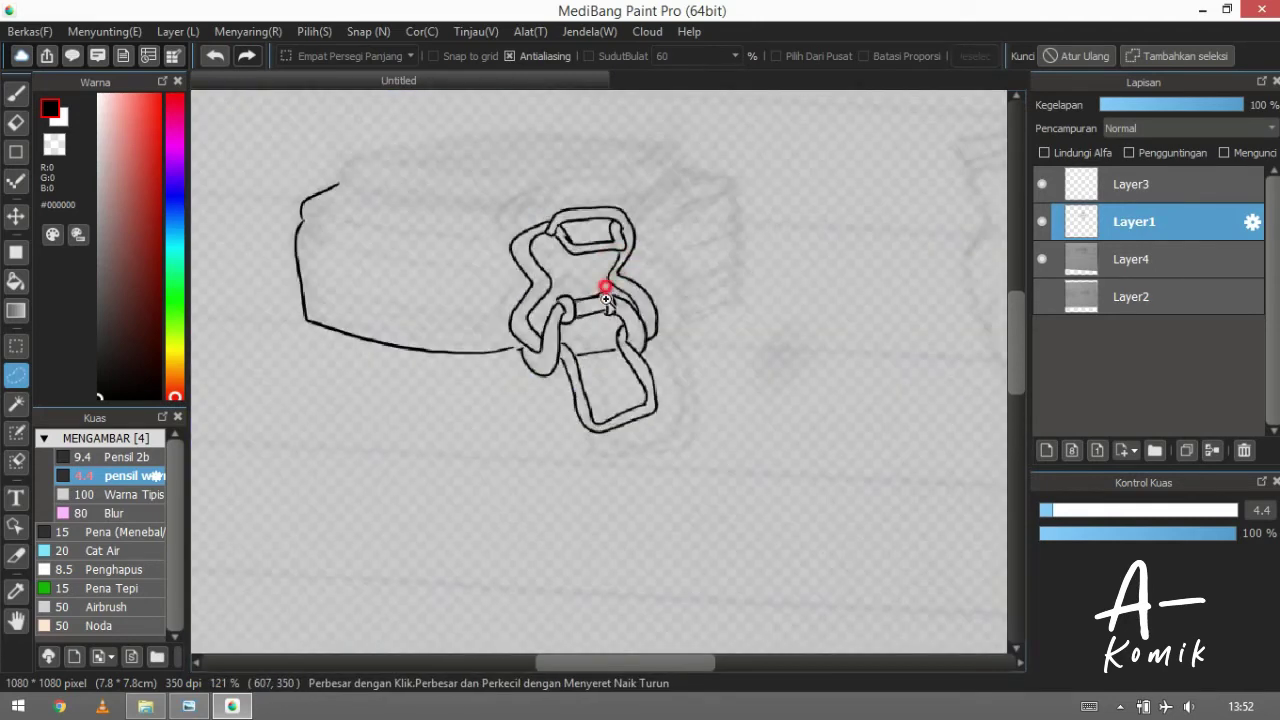
pyautogui.moveTo(605, 298); pyautogui.dragTo(669, 263)
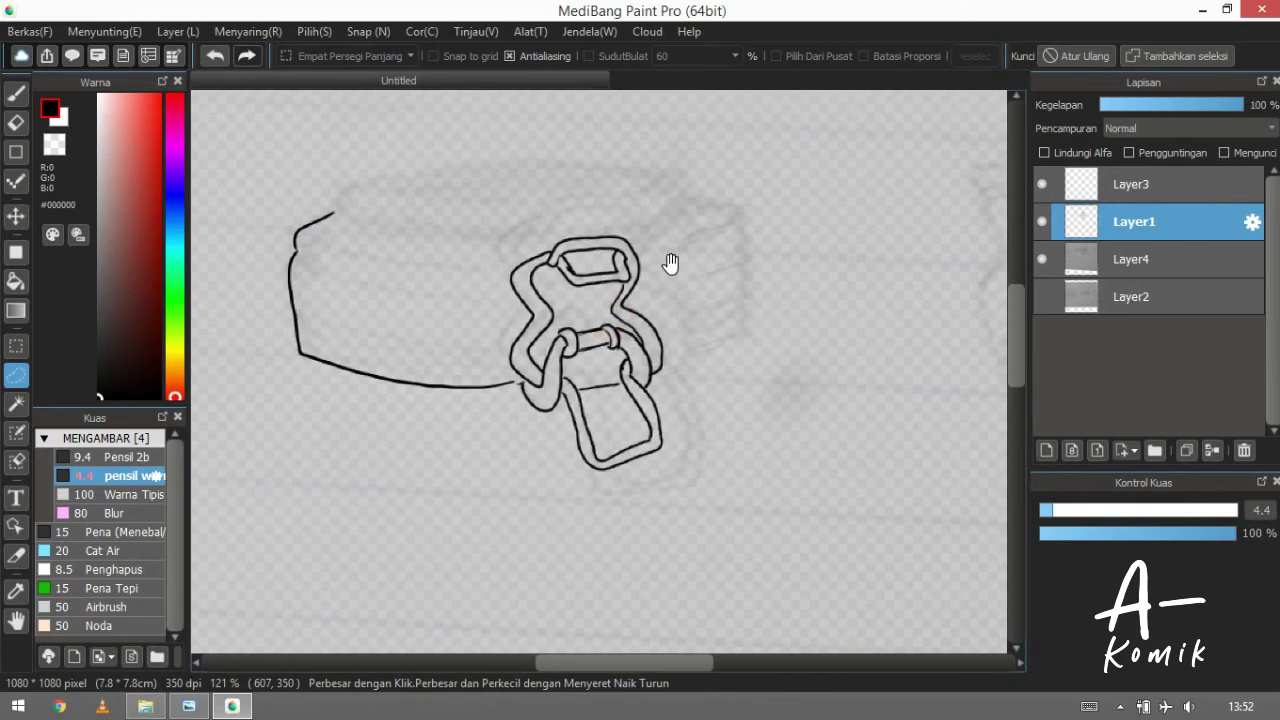
pyautogui.press('b')
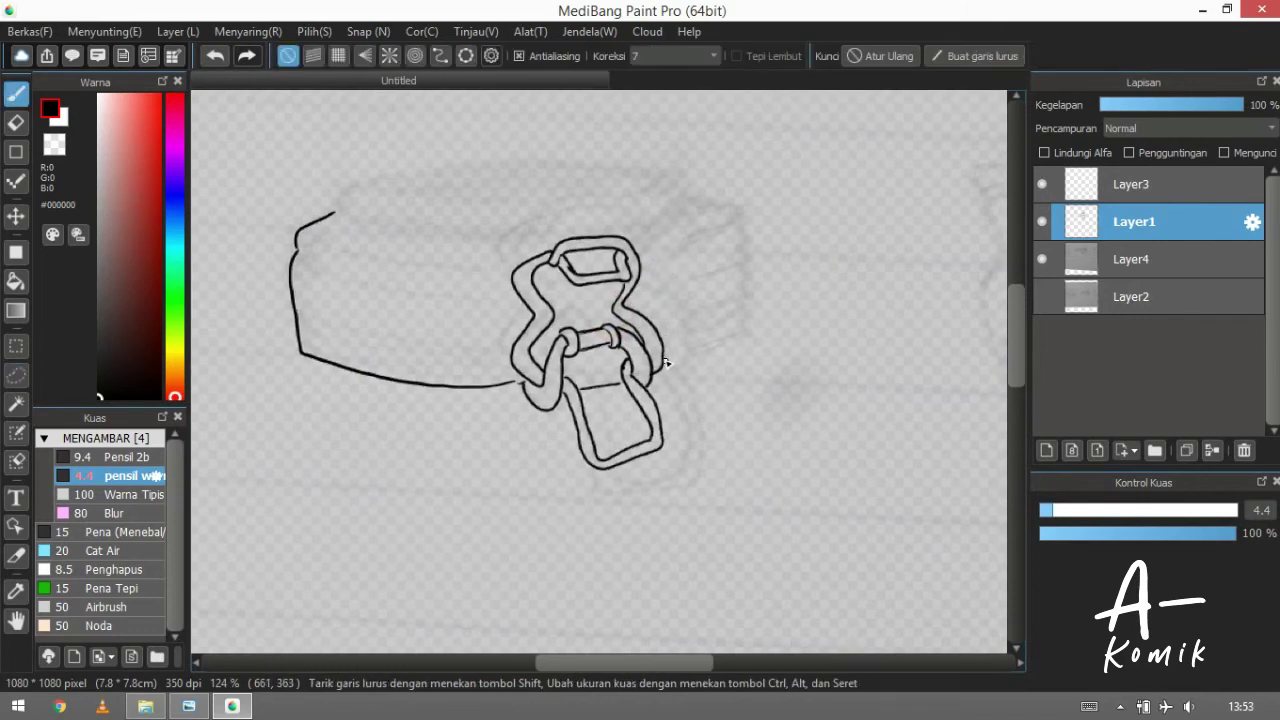
# Draw the strap's lower edge on the far side of the buckle and its vertical right end, undoing the stray strokes
pyautogui.moveTo(662, 358); pyautogui.dragTo(690, 352)
pyautogui.moveTo(736, 214); pyautogui.dragTo(742, 257)
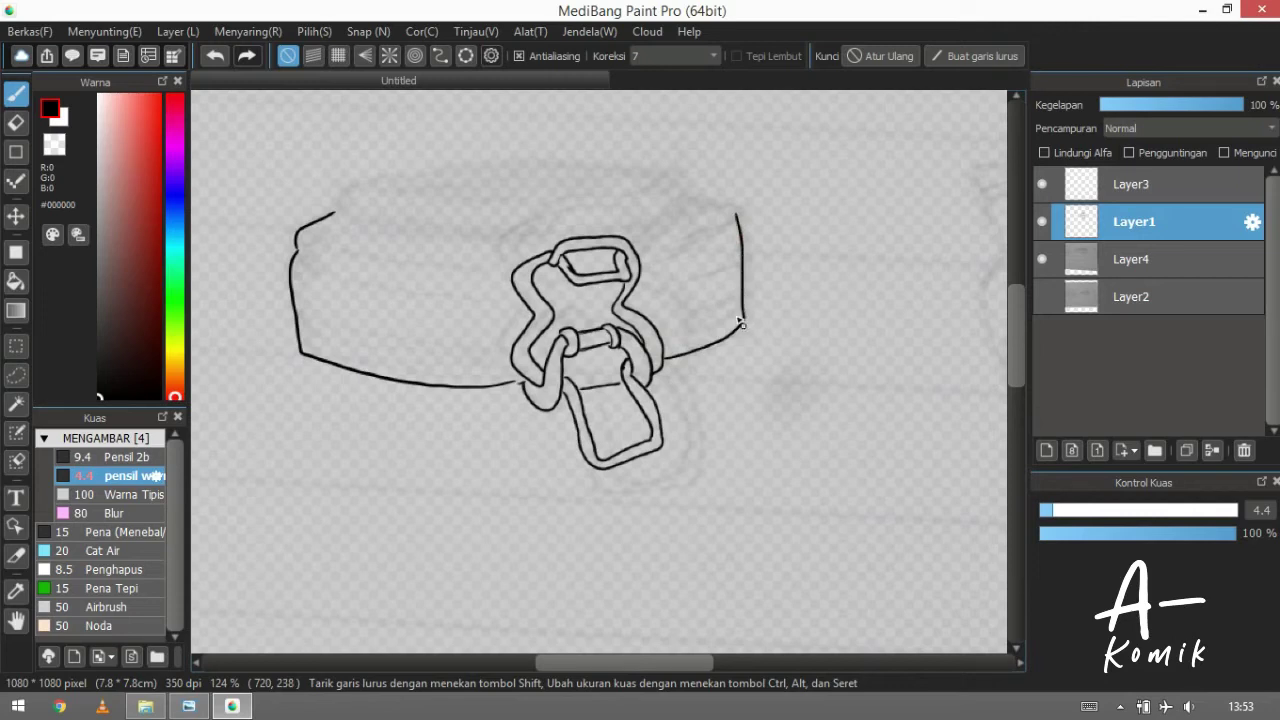
pyautogui.moveTo(674, 300); pyautogui.dragTo(678, 307)
pyautogui.moveTo(438, 260)
pyautogui.mouseDown()
pyautogui.moveTo(449, 249)
pyautogui.moveTo(380, 257)
pyautogui.moveTo(394, 251)
pyautogui.moveTo(350, 222)
pyautogui.moveTo(404, 238)
pyautogui.moveTo(361, 220)
pyautogui.moveTo(380, 223)
pyautogui.moveTo(380, 257)
pyautogui.moveTo(354, 250)
pyautogui.moveTo(368, 224)
pyautogui.moveTo(423, 233)
pyautogui.mouseUp()
pyautogui.hotkey('ctrl', 'z')
pyautogui.hotkey('ctrl', 'z')
pyautogui.hotkey('ctrl', 'z')
# Draw the strap's front top edge, with one parallel line below it and another above it forming a raised rim
pyautogui.moveTo(338, 218)
pyautogui.mouseDown()
pyautogui.moveTo(518, 238)
pyautogui.moveTo(723, 209)
pyautogui.moveTo(739, 221)
pyautogui.moveTo(641, 248)
pyautogui.mouseUp()
pyautogui.moveTo(306, 232)
pyautogui.mouseDown()
pyautogui.moveTo(439, 250)
pyautogui.moveTo(539, 246)
pyautogui.moveTo(490, 241)
pyautogui.mouseUp()
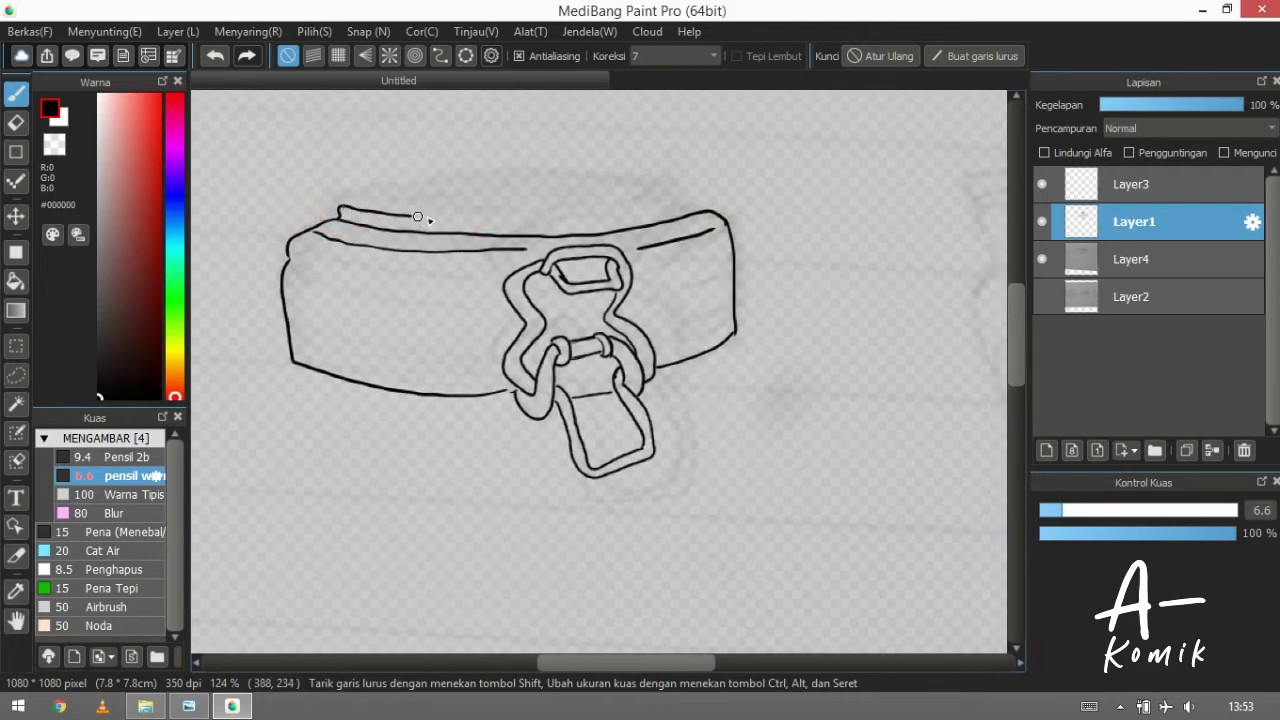
pyautogui.moveTo(477, 217); pyautogui.dragTo(646, 209)
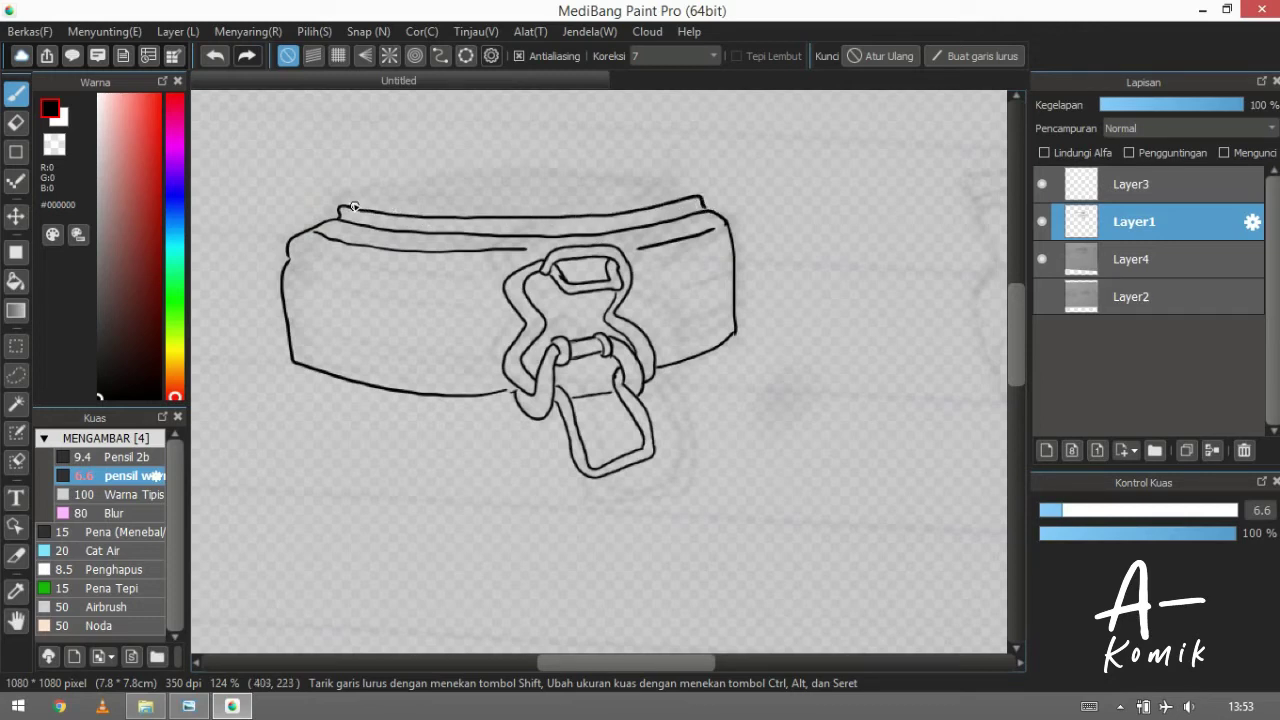
# Draw the back rim closing the strap's opening and add a second line just inside it
pyautogui.moveTo(347, 207); pyautogui.dragTo(380, 201)
pyautogui.moveTo(492, 192)
pyautogui.mouseDown()
pyautogui.moveTo(632, 187)
pyautogui.moveTo(704, 202)
pyautogui.mouseUp()
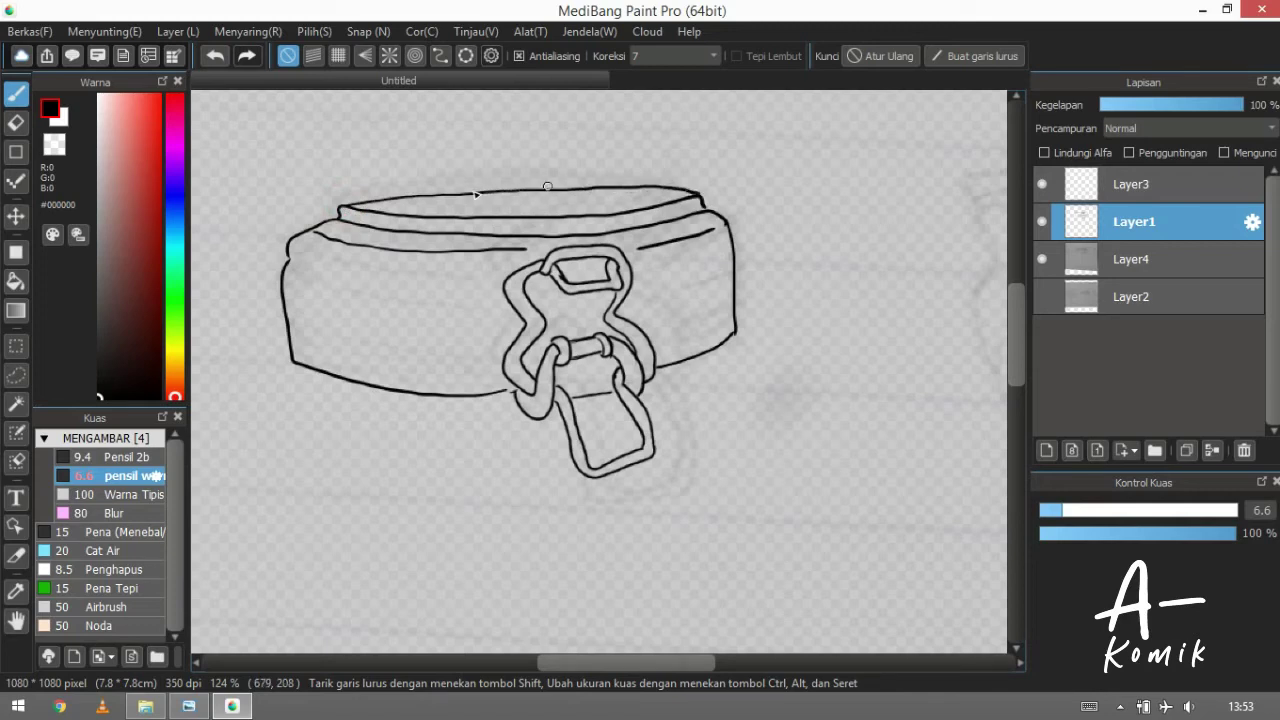
pyautogui.moveTo(380, 209); pyautogui.dragTo(415, 203)
pyautogui.moveTo(502, 201); pyautogui.dragTo(562, 200)
pyautogui.moveTo(660, 200); pyautogui.dragTo(682, 202)
# Draw the paired lines across the strap's upper part on both sides of the buckle, undoing the unwanted last stroke
pyautogui.moveTo(385, 278); pyautogui.dragTo(405, 231)
pyautogui.moveTo(313, 215); pyautogui.dragTo(493, 242)
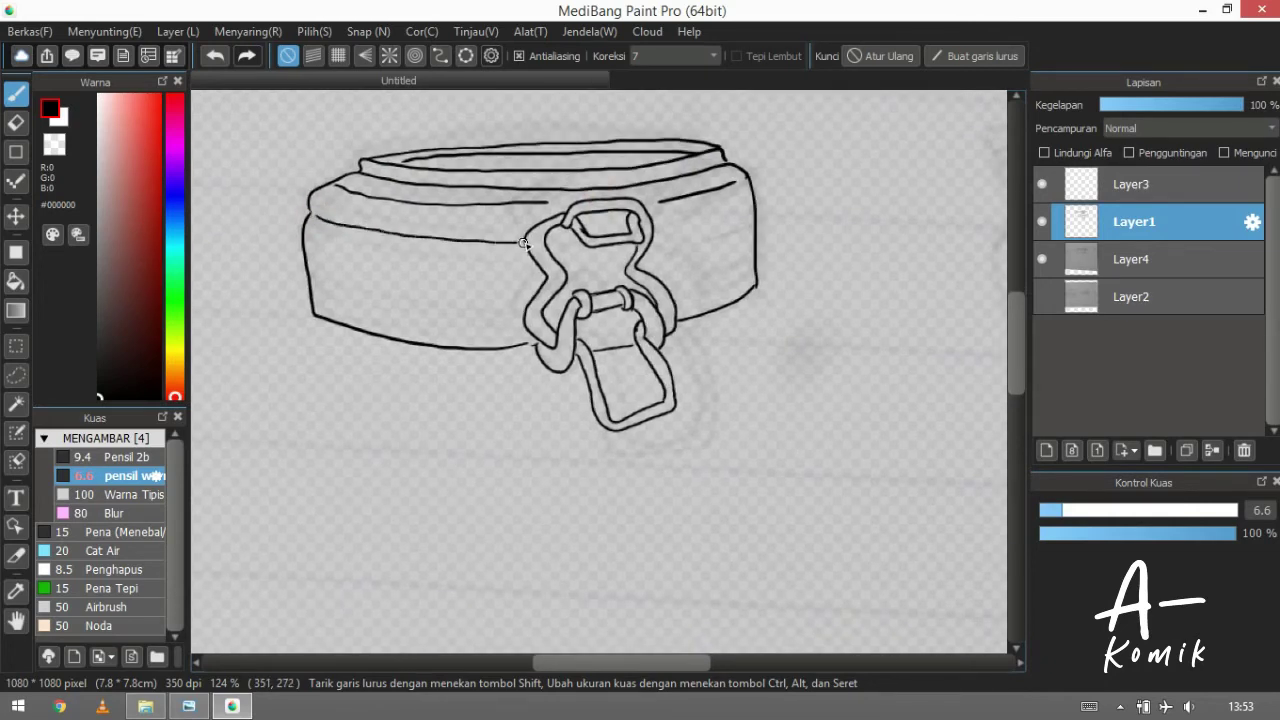
pyautogui.moveTo(656, 228); pyautogui.dragTo(738, 215)
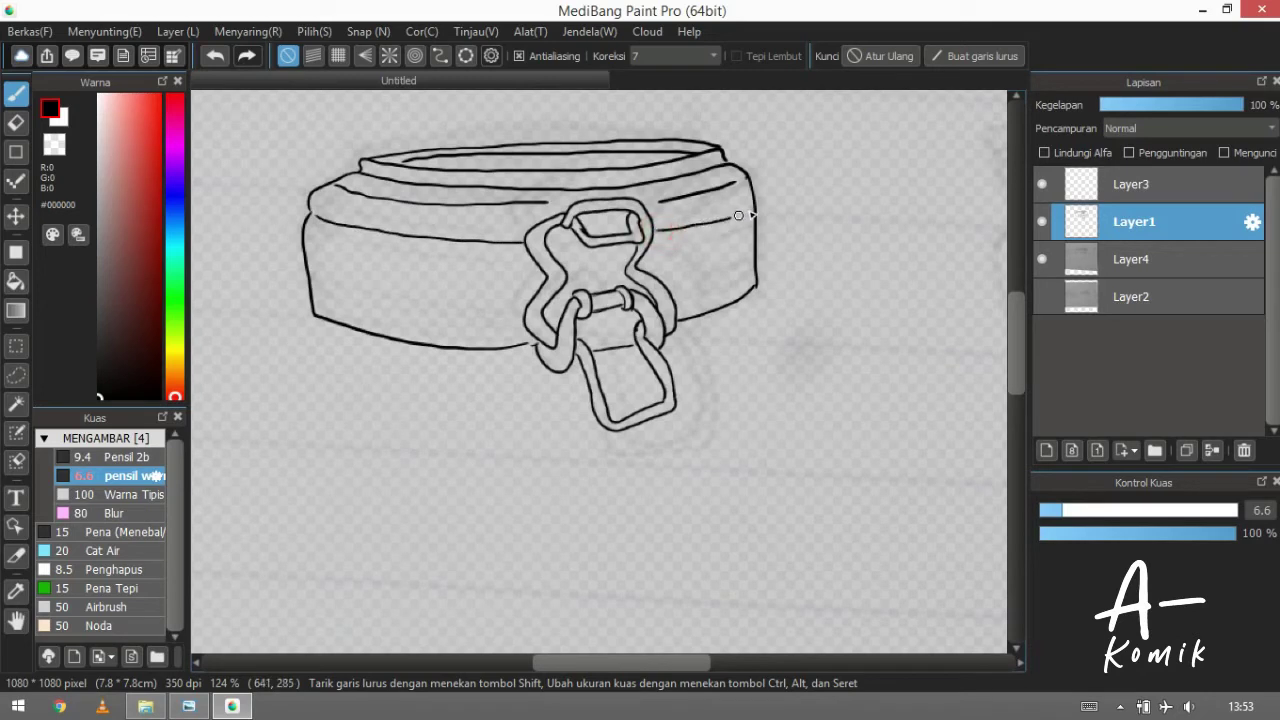
pyautogui.moveTo(654, 224); pyautogui.dragTo(748, 202)
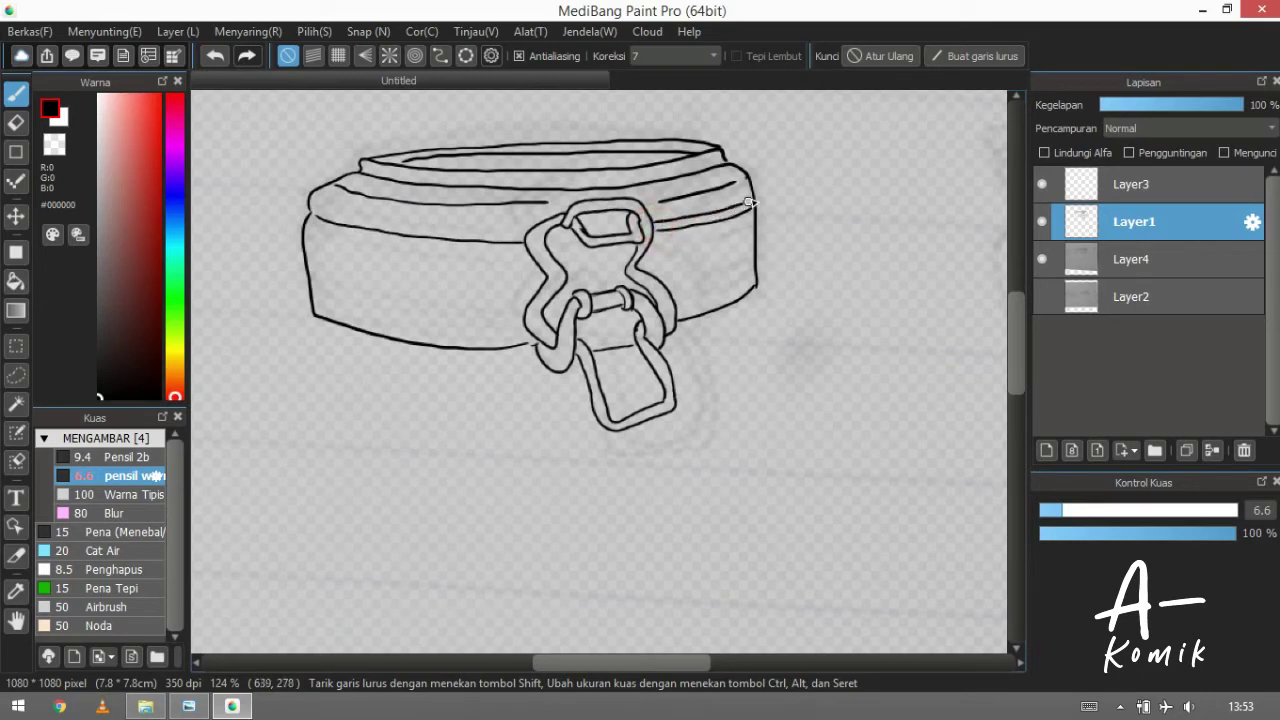
pyautogui.moveTo(545, 240); pyautogui.dragTo(577, 241)
pyautogui.moveTo(318, 206); pyautogui.dragTo(355, 213)
pyautogui.moveTo(445, 226)
pyautogui.mouseDown()
pyautogui.moveTo(556, 349)
pyautogui.moveTo(543, 343)
pyautogui.moveTo(571, 223)
pyautogui.moveTo(500, 480)
pyautogui.moveTo(515, 416)
pyautogui.moveTo(457, 437)
pyautogui.moveTo(514, 194)
pyautogui.moveTo(483, 178)
pyautogui.moveTo(463, 200)
pyautogui.moveTo(463, 311)
pyautogui.moveTo(446, 266)
pyautogui.moveTo(409, 280)
pyautogui.moveTo(403, 316)
pyautogui.moveTo(412, 249)
pyautogui.moveTo(480, 219)
pyautogui.mouseUp()
pyautogui.hotkey('ctrl', 'z')
# Draw two lines parallel to the strap's lower edge, on both sides of the buckle
pyautogui.moveTo(439, 307); pyautogui.dragTo(466, 260)
pyautogui.moveTo(359, 345)
pyautogui.mouseDown()
pyautogui.moveTo(352, 337)
pyautogui.moveTo(472, 294)
pyautogui.mouseUp()
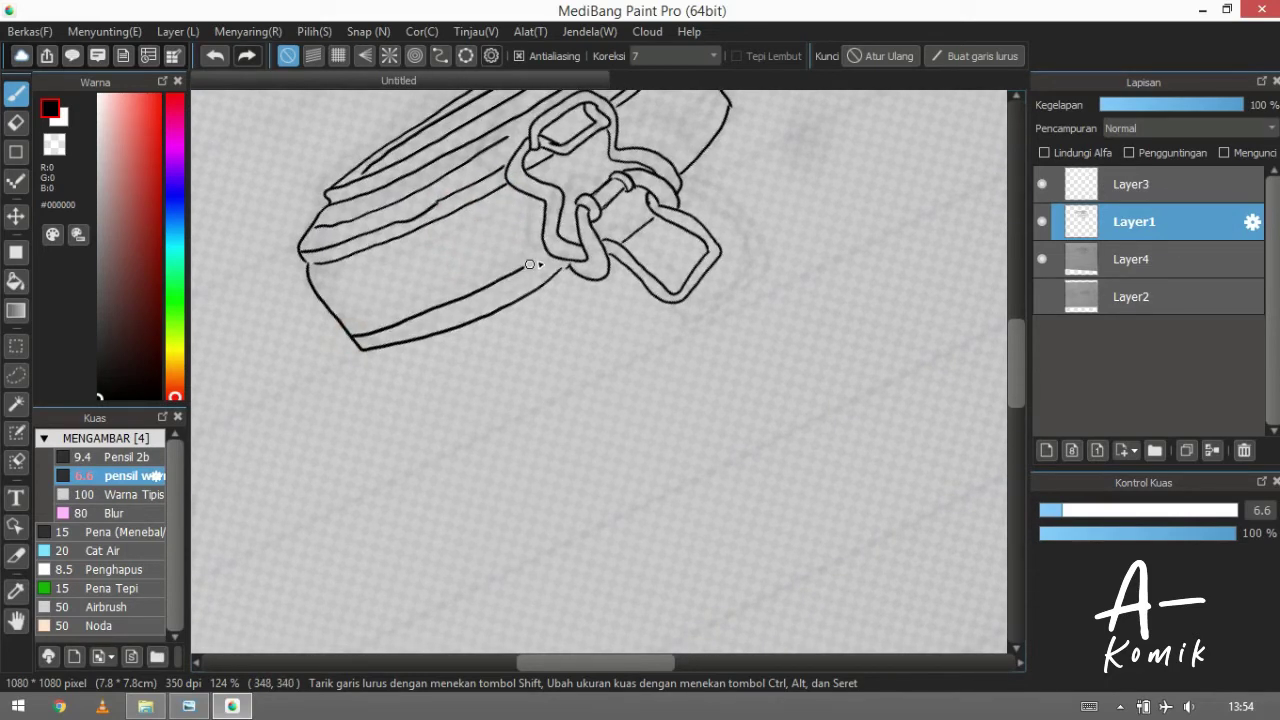
pyautogui.moveTo(564, 245); pyautogui.dragTo(578, 232)
pyautogui.moveTo(692, 121); pyautogui.dragTo(655, 177)
pyautogui.moveTo(363, 329)
pyautogui.mouseDown()
pyautogui.moveTo(443, 284)
pyautogui.moveTo(411, 294)
pyautogui.moveTo(431, 292)
pyautogui.mouseUp()
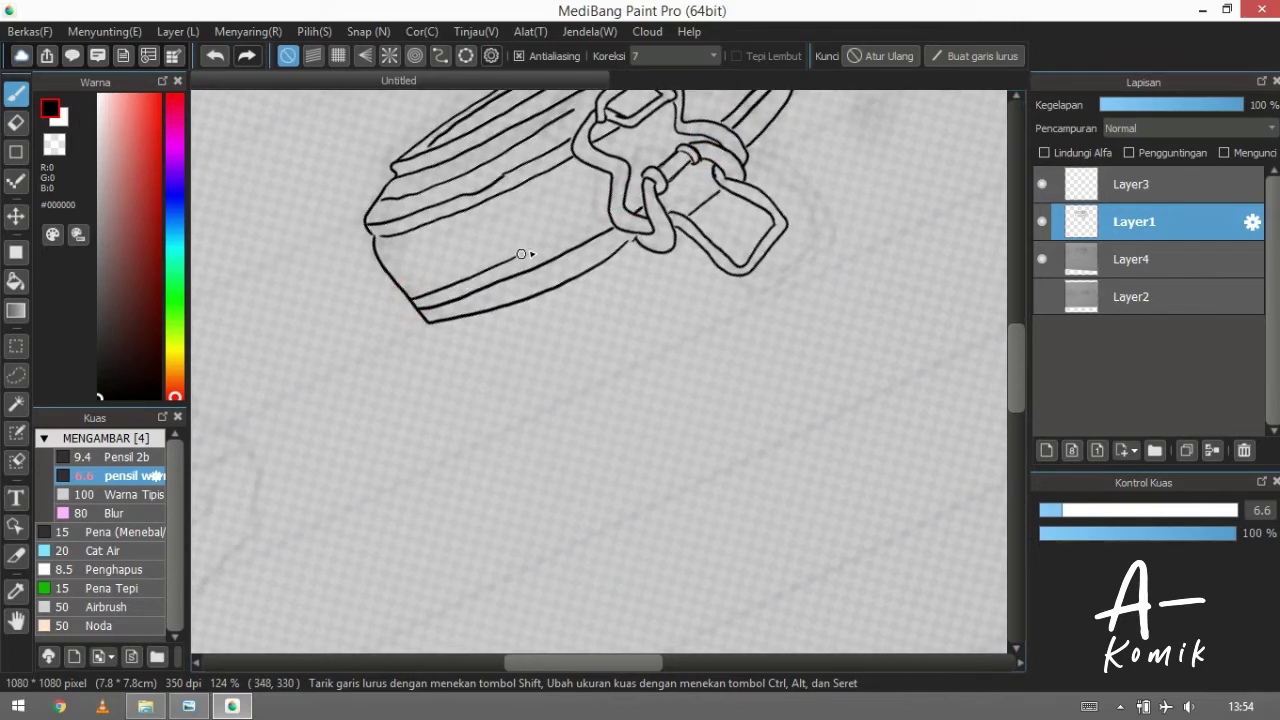
pyautogui.moveTo(643, 186); pyautogui.dragTo(614, 218)
pyautogui.scroll(-3, 606, 220)
pyautogui.moveTo(713, 222); pyautogui.dragTo(651, 300)
pyautogui.moveTo(486, 351); pyautogui.dragTo(448, 295)
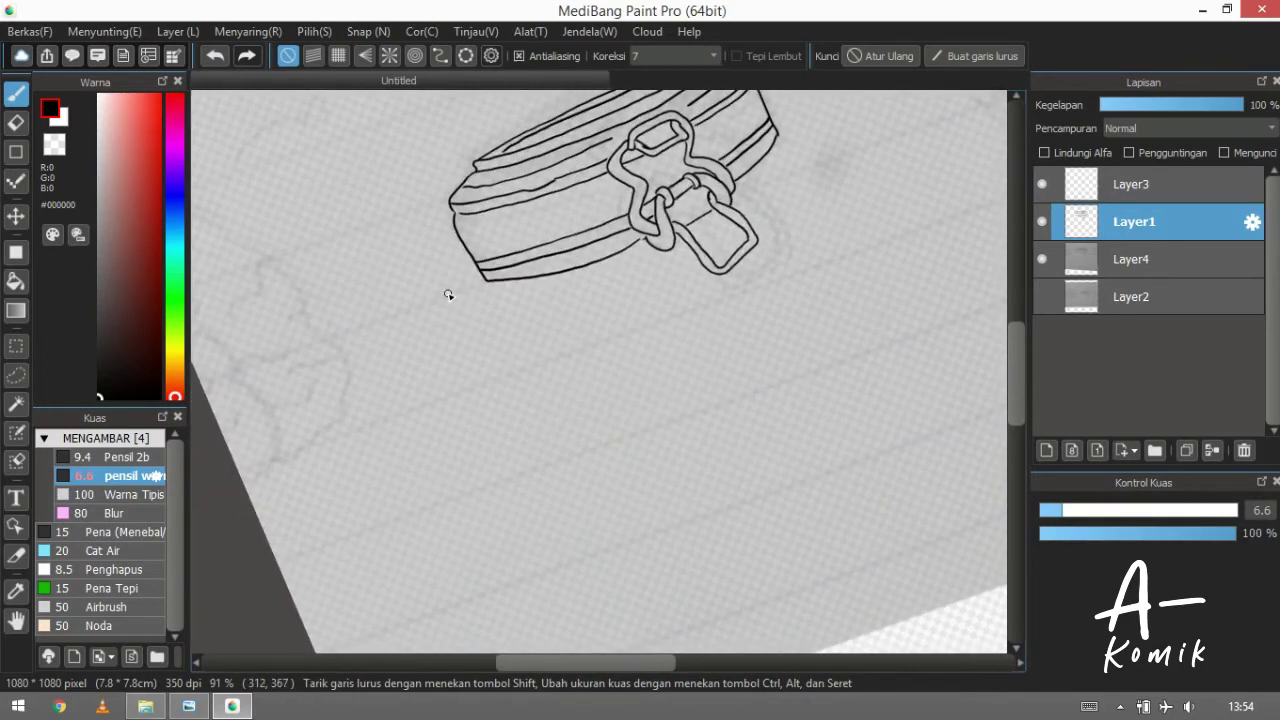
pyautogui.press('Up')
pyautogui.moveTo(818, 252)
pyautogui.mouseDown()
pyautogui.moveTo(737, 251)
pyautogui.moveTo(735, 310)
pyautogui.moveTo(663, 395)
pyautogui.moveTo(671, 366)
pyautogui.moveTo(630, 310)
pyautogui.mouseUp()
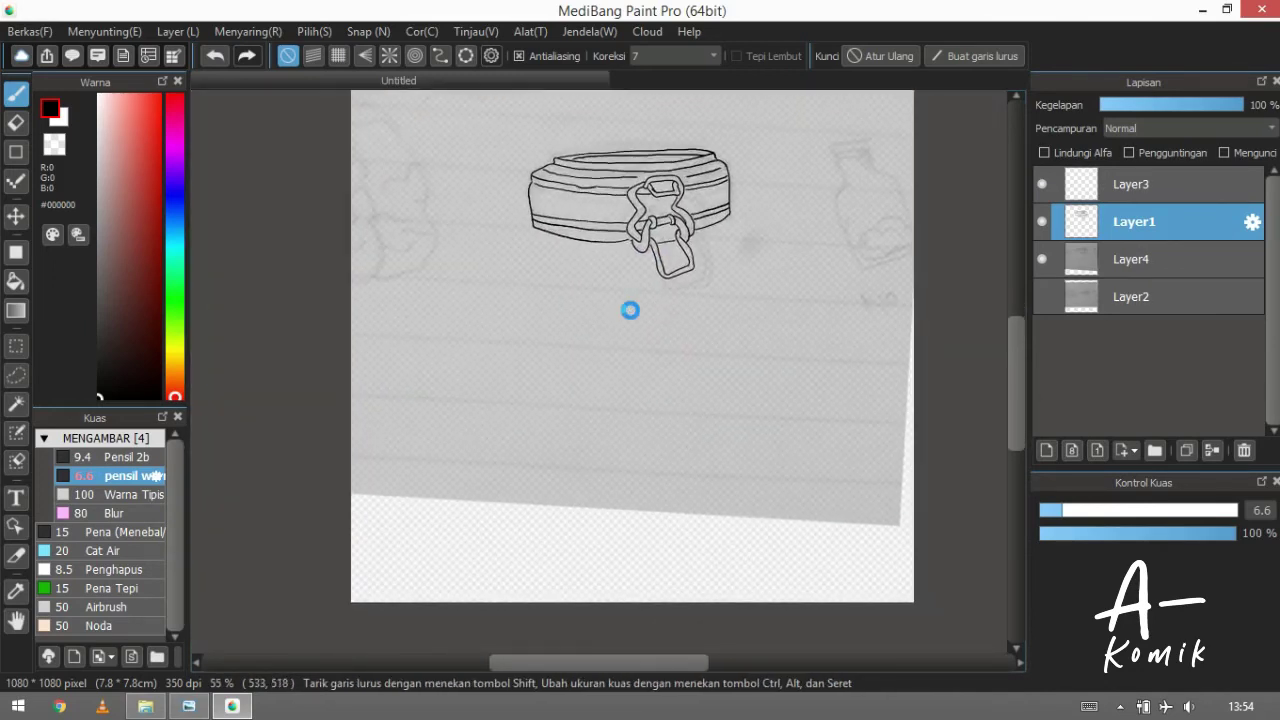
pyautogui.scroll(1, 523, 343)
pyautogui.moveTo(523, 343); pyautogui.dragTo(468, 284)
pyautogui.moveTo(558, 445)
pyautogui.mouseDown()
pyautogui.moveTo(555, 435)
pyautogui.moveTo(559, 457)
pyautogui.mouseUp()
pyautogui.moveTo(578, 330); pyautogui.dragTo(580, 306)
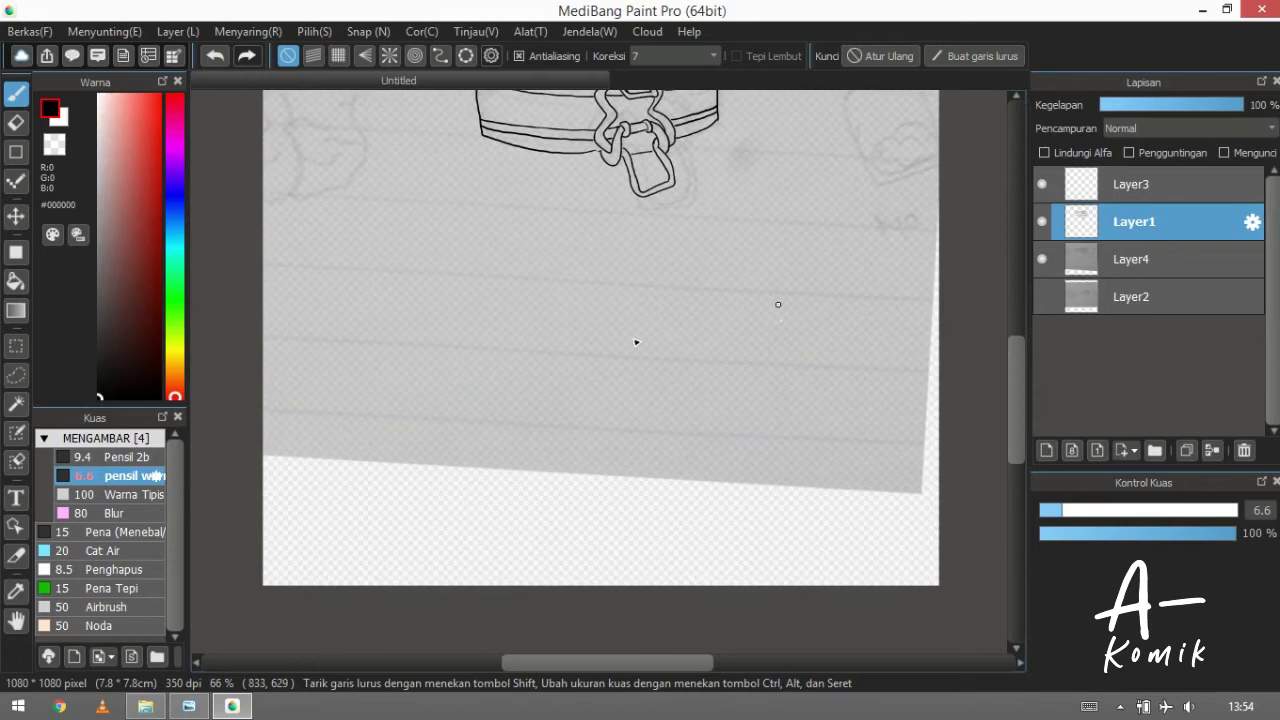
# Try an outline running down from the strap's lower left corner, reducing the brush size to 3.3 and undoing each attempt
pyautogui.moveTo(514, 471); pyautogui.dragTo(347, 184)
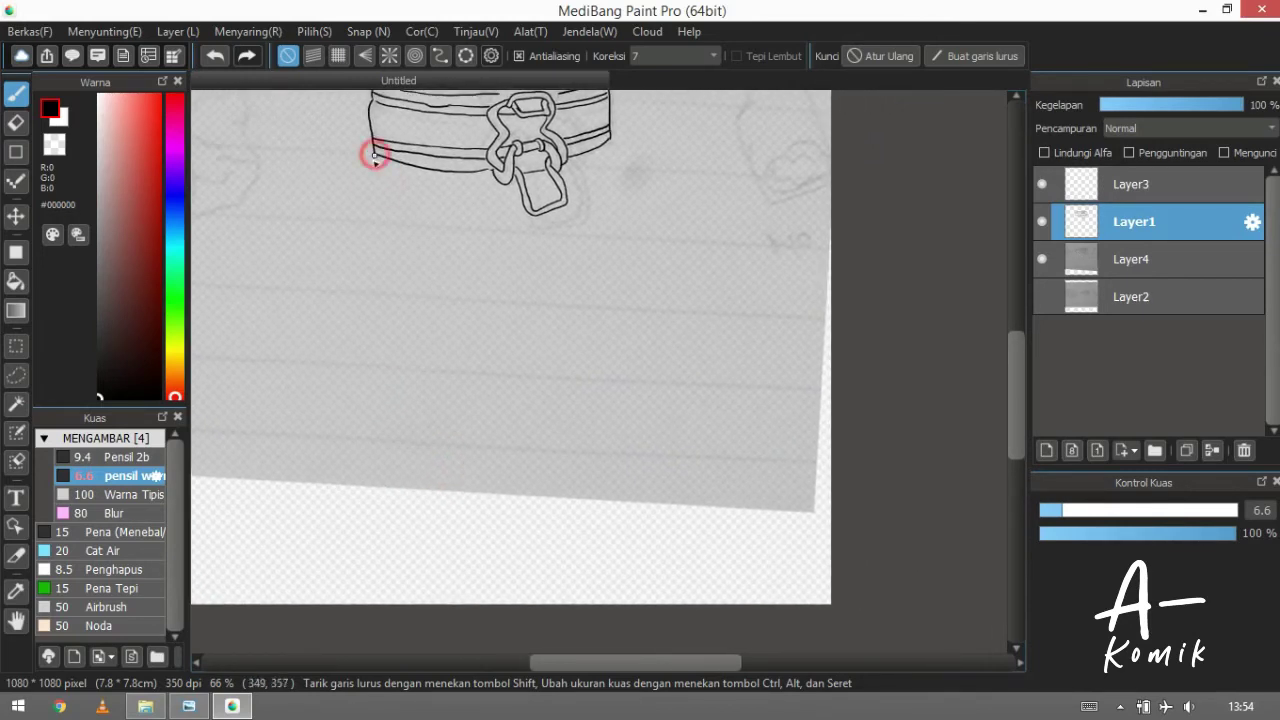
pyautogui.hotkey('ctrl', 'z')
pyautogui.moveTo(372, 166); pyautogui.dragTo(372, 179)
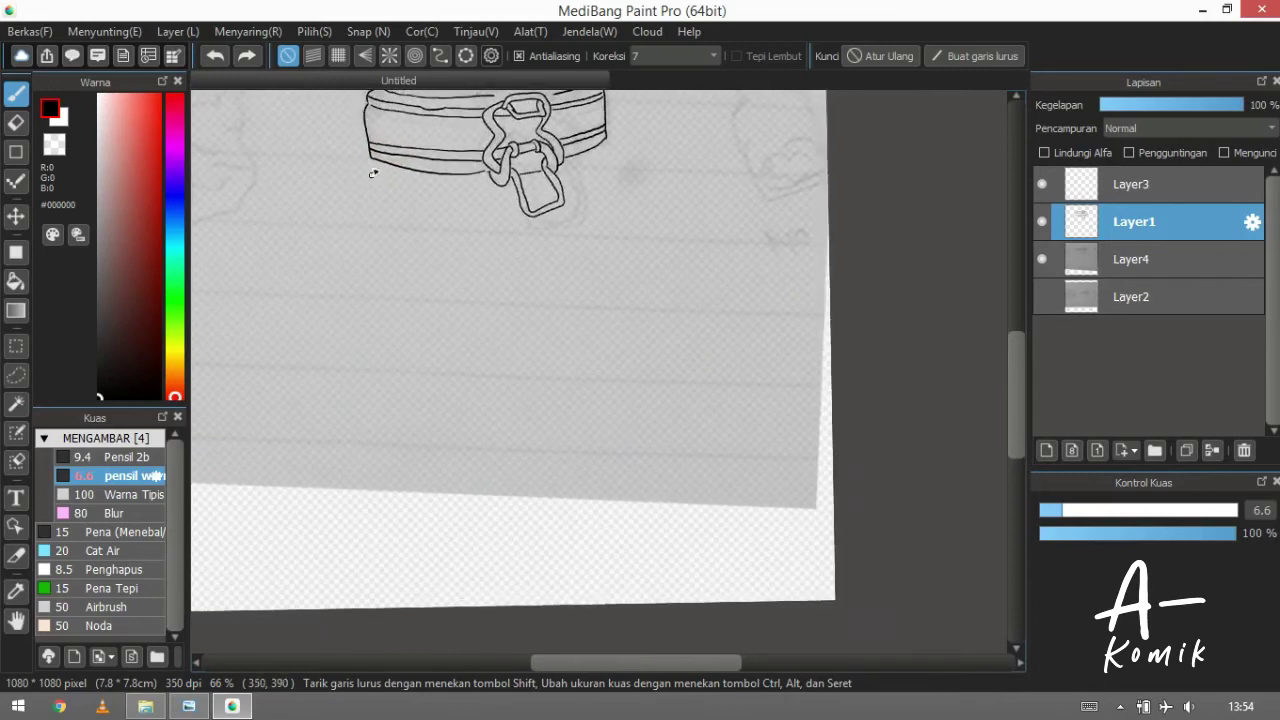
pyautogui.hotkey('ctrl', 'z')
pyautogui.moveTo(372, 177); pyautogui.dragTo(374, 165)
pyautogui.hotkey('ctrl', 'z')
pyautogui.moveTo(361, 184); pyautogui.dragTo(379, 171)
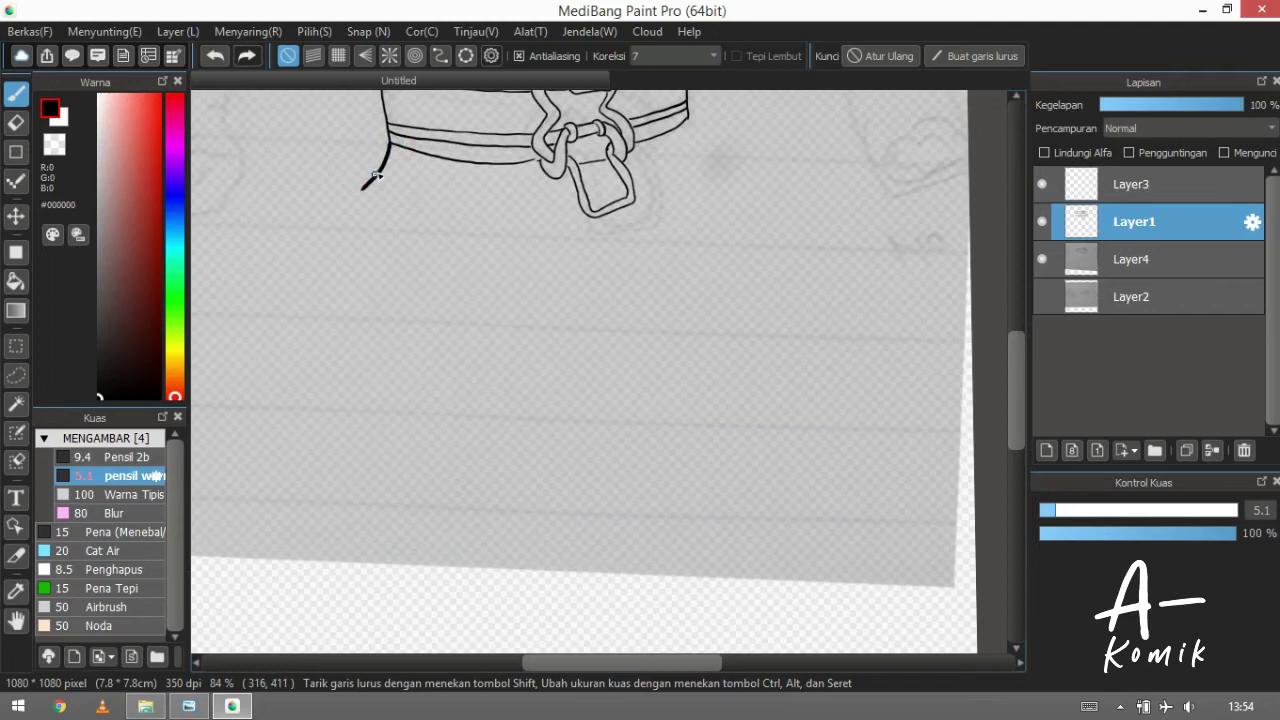
pyautogui.moveTo(390, 165)
pyautogui.mouseDown()
pyautogui.moveTo(395, 150)
pyautogui.moveTo(375, 178)
pyautogui.mouseUp()
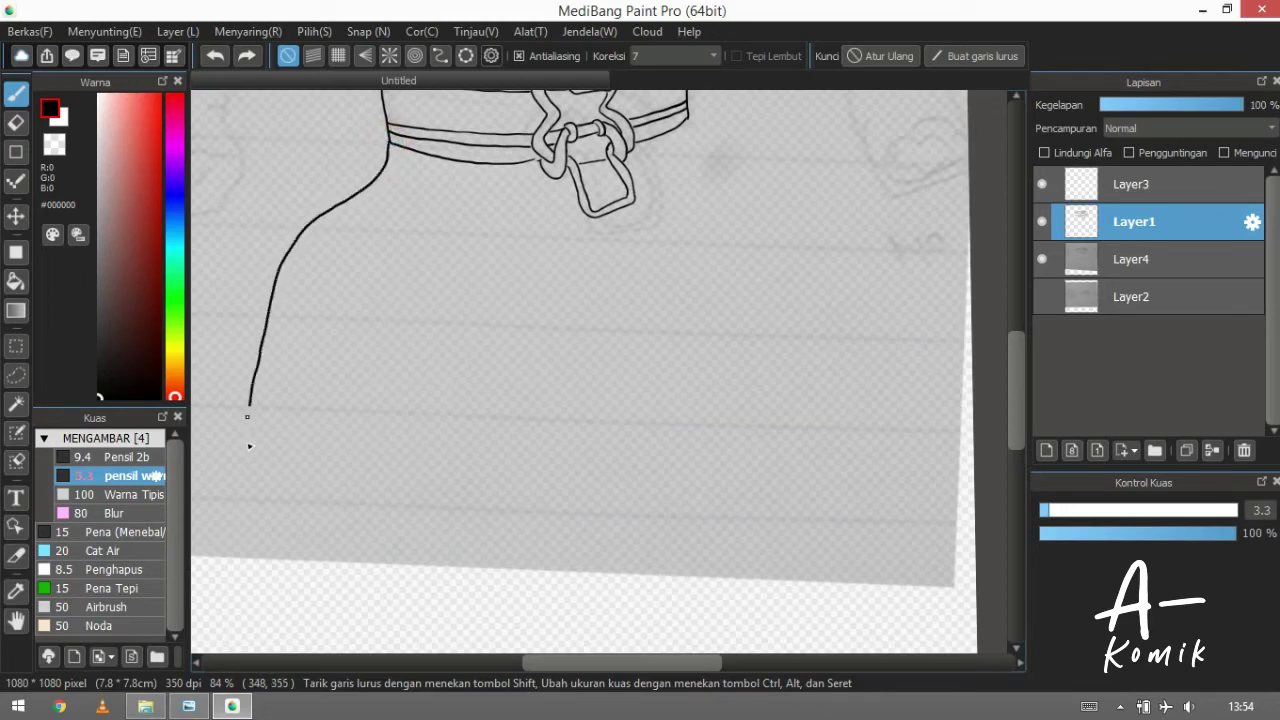
pyautogui.scroll(-4, 320, 286)
pyautogui.hotkey('ctrl', 'z')
# Hide the side panels to enlarge the canvas and try a line down from the strap's lower right corner, undoing it
pyautogui.moveTo(383, 214)
pyautogui.mouseDown()
pyautogui.moveTo(420, 177)
pyautogui.moveTo(411, 144)
pyautogui.moveTo(396, 196)
pyautogui.mouseUp()
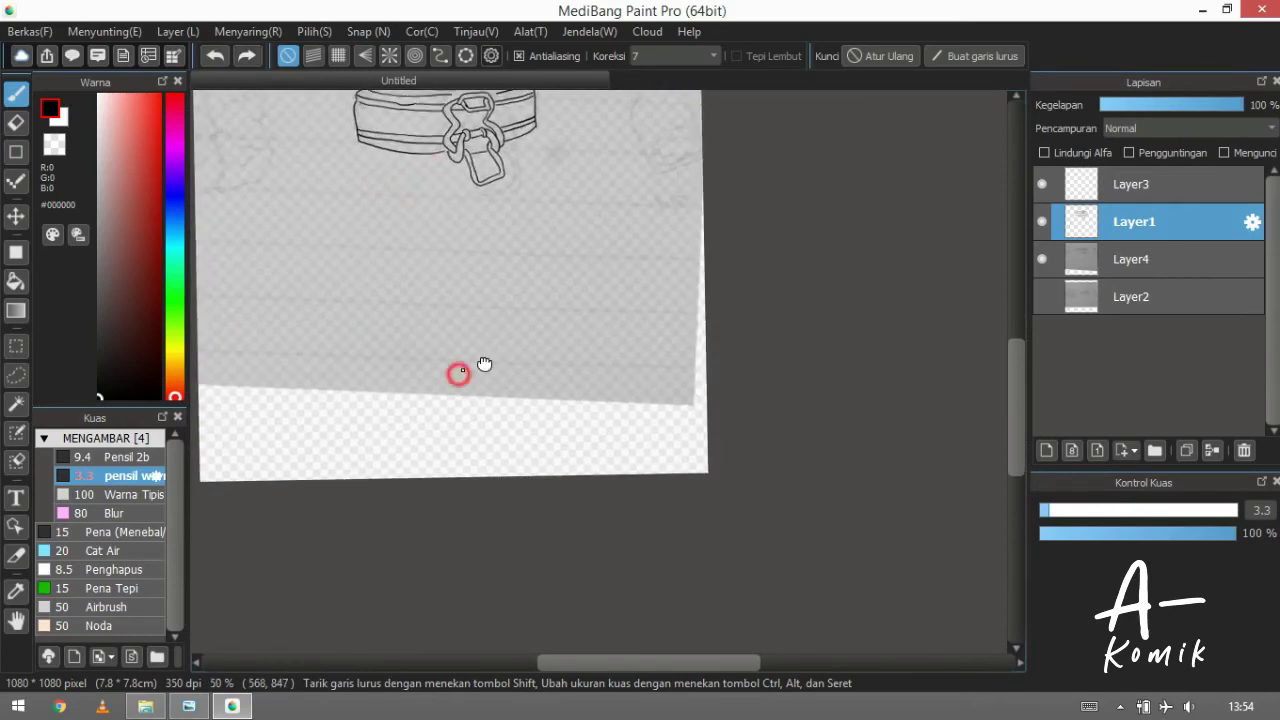
pyautogui.moveTo(465, 372); pyautogui.dragTo(463, 382)
pyautogui.moveTo(552, 151)
pyautogui.mouseDown()
pyautogui.moveTo(572, 195)
pyautogui.moveTo(545, 225)
pyautogui.mouseUp()
pyautogui.hotkey('ctrl', 'z')
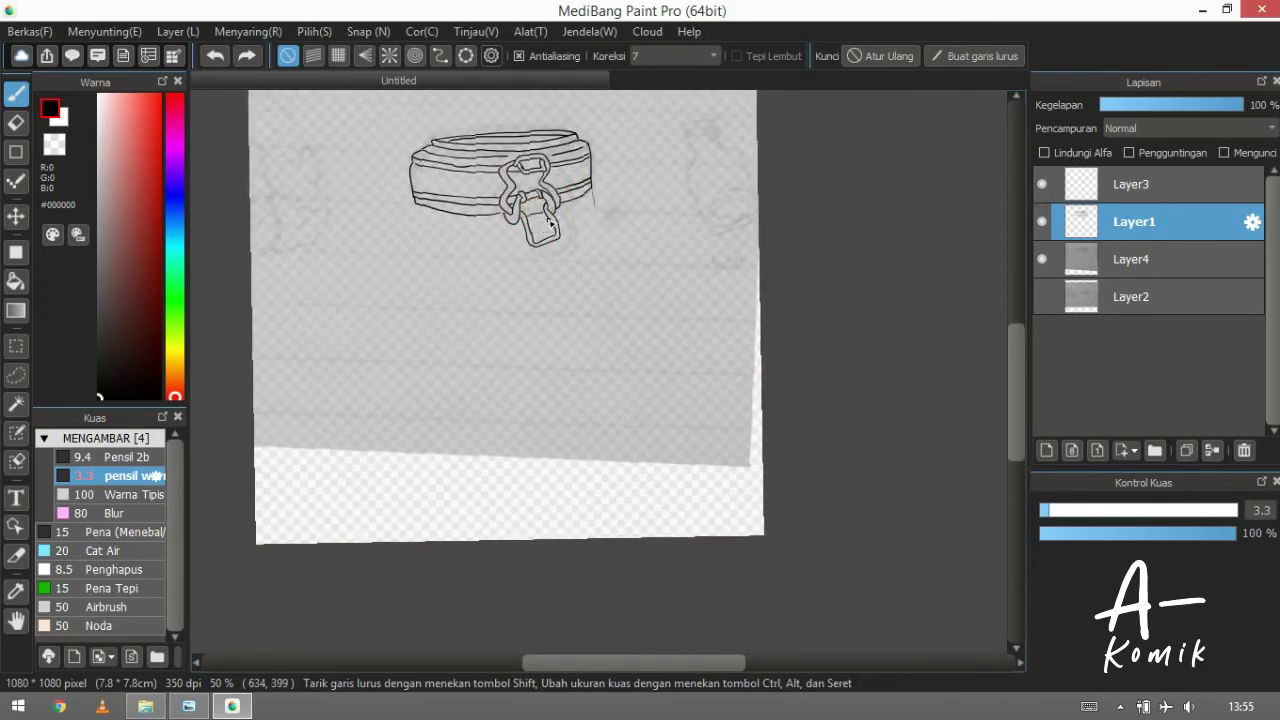
pyautogui.press('Tab')
pyautogui.moveTo(545, 233); pyautogui.dragTo(717, 362)
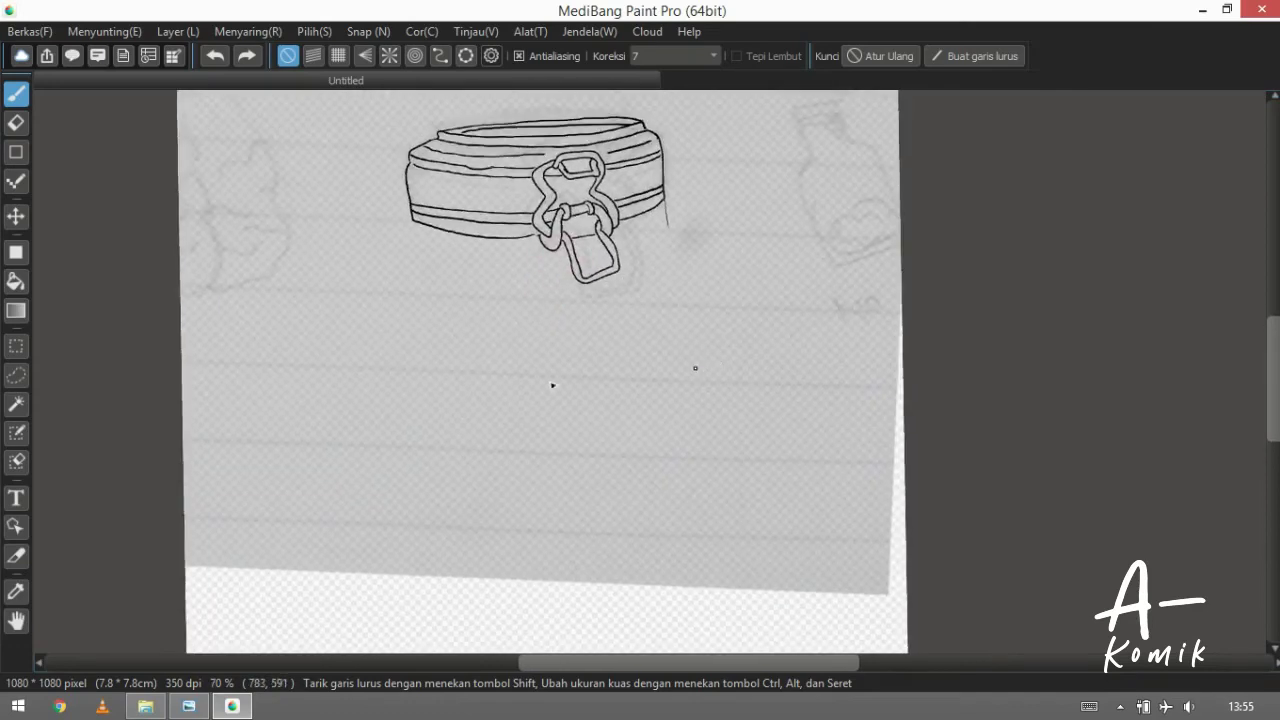
pyautogui.moveTo(499, 314); pyautogui.dragTo(492, 246)
pyautogui.moveTo(591, 166)
pyautogui.mouseDown()
pyautogui.moveTo(576, 190)
pyautogui.moveTo(617, 179)
pyautogui.moveTo(617, 230)
pyautogui.mouseUp()
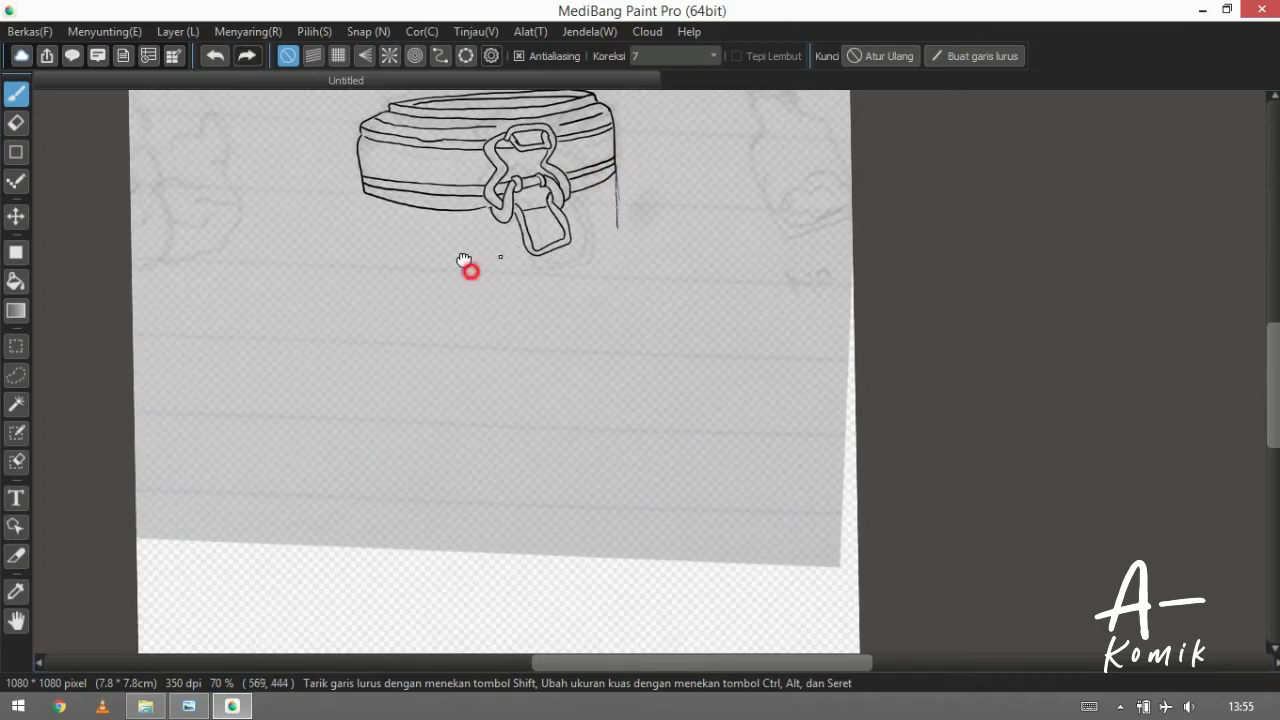
pyautogui.moveTo(471, 268); pyautogui.dragTo(464, 254)
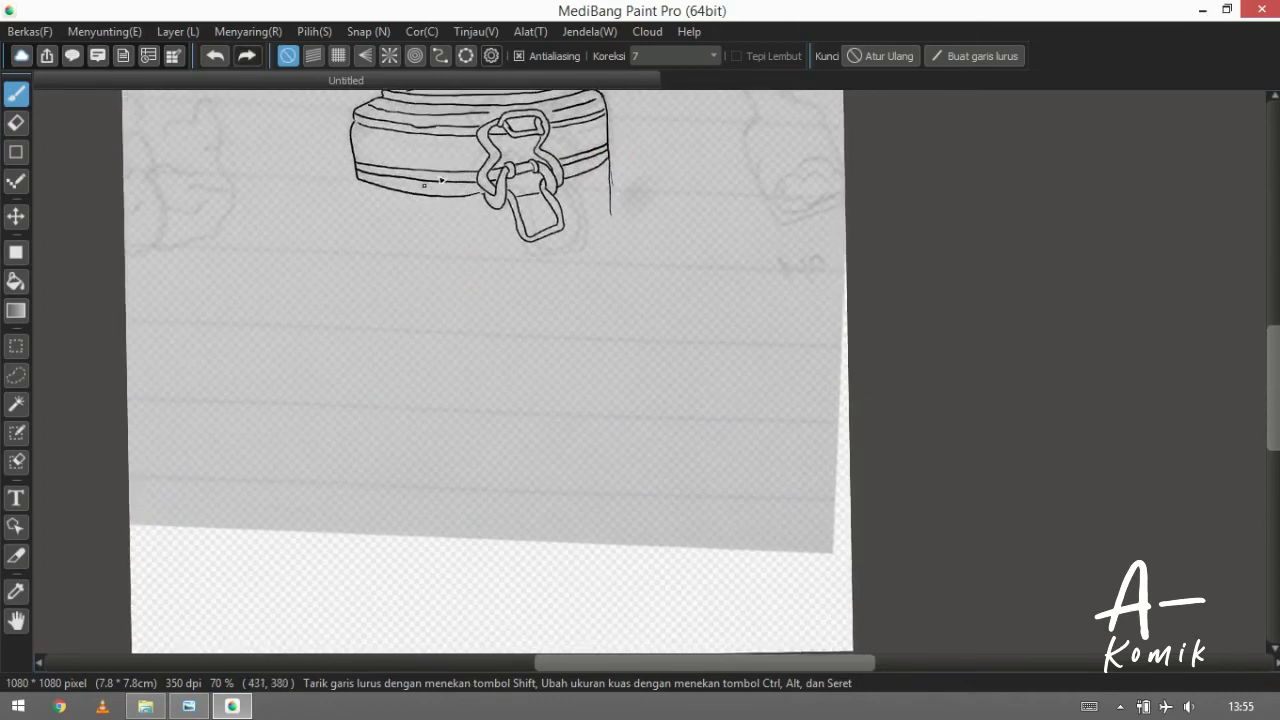
pyautogui.hotkey('ctrl', 'z')
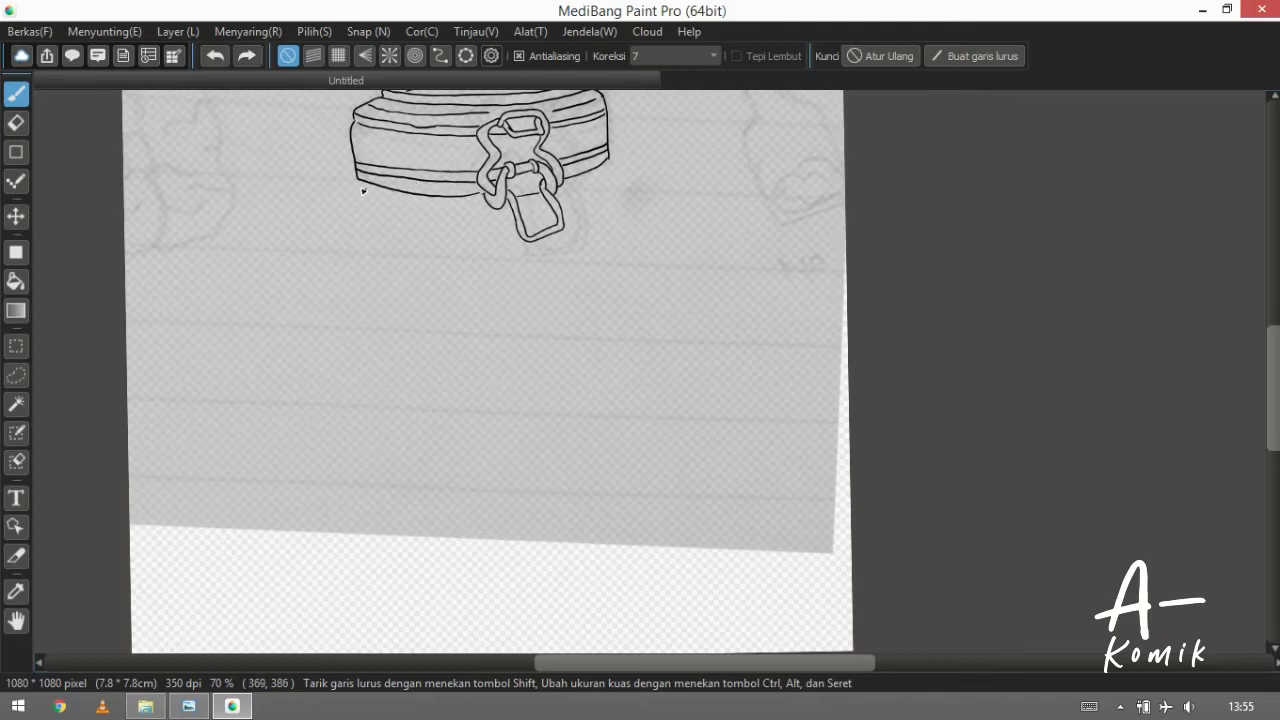
# Draw the long left outline of the body down from the strap's lower left corner, undoing the first stroke
pyautogui.moveTo(358, 182); pyautogui.dragTo(364, 211)
pyautogui.moveTo(363, 387); pyautogui.dragTo(361, 393)
pyautogui.hotkey('ctrl', 'z')
pyautogui.moveTo(383, 209)
pyautogui.mouseDown()
pyautogui.moveTo(344, 208)
pyautogui.moveTo(316, 177)
pyautogui.moveTo(319, 230)
pyautogui.mouseUp()
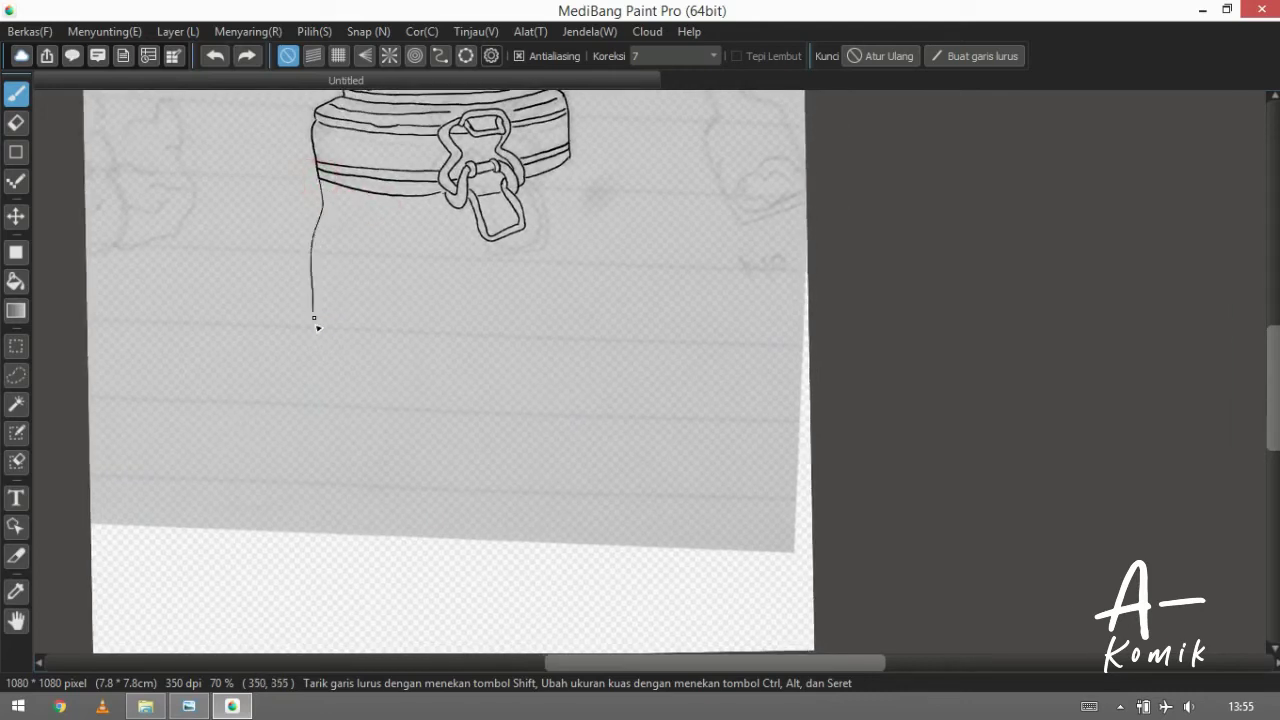
pyautogui.moveTo(334, 506); pyautogui.dragTo(332, 508)
# Draw the body's long right outline down from the strap's lower right corner, undoing the first attempts
pyautogui.moveTo(343, 366); pyautogui.dragTo(268, 335)
pyautogui.moveTo(346, 237); pyautogui.dragTo(289, 257)
pyautogui.moveTo(463, 154)
pyautogui.mouseDown()
pyautogui.moveTo(462, 177)
pyautogui.moveTo(463, 166)
pyautogui.mouseUp()
pyautogui.hotkey('ctrl', 'z')
pyautogui.hotkey('ctrl', 'z')
pyautogui.moveTo(464, 149); pyautogui.dragTo(464, 164)
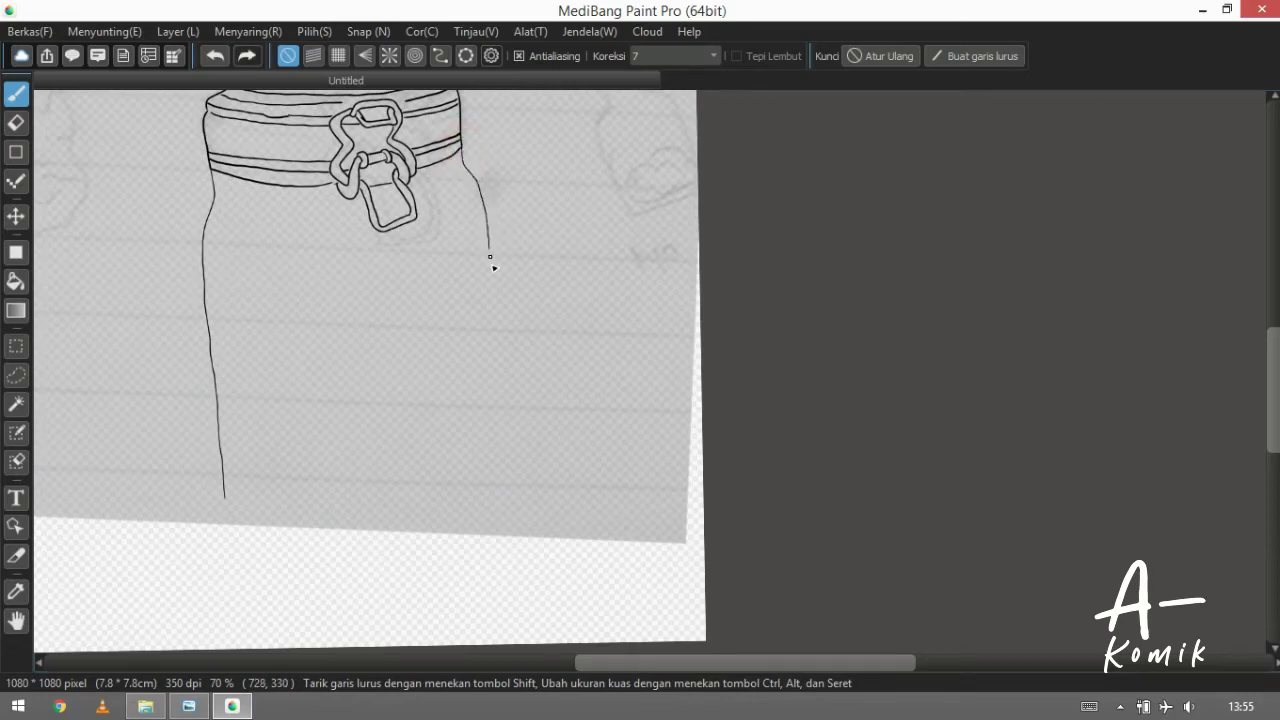
pyautogui.moveTo(494, 289); pyautogui.dragTo(495, 304)
pyautogui.moveTo(469, 275)
pyautogui.mouseDown()
pyautogui.moveTo(441, 214)
pyautogui.moveTo(470, 248)
pyautogui.moveTo(476, 297)
pyautogui.mouseUp()
pyautogui.moveTo(494, 420); pyautogui.dragTo(495, 430)
# Draw the body's curved bottom edge from both lower corners toward the middle, undoing and redrawing the left part
pyautogui.moveTo(280, 472); pyautogui.dragTo(268, 374)
pyautogui.moveTo(186, 340); pyautogui.dragTo(187, 369)
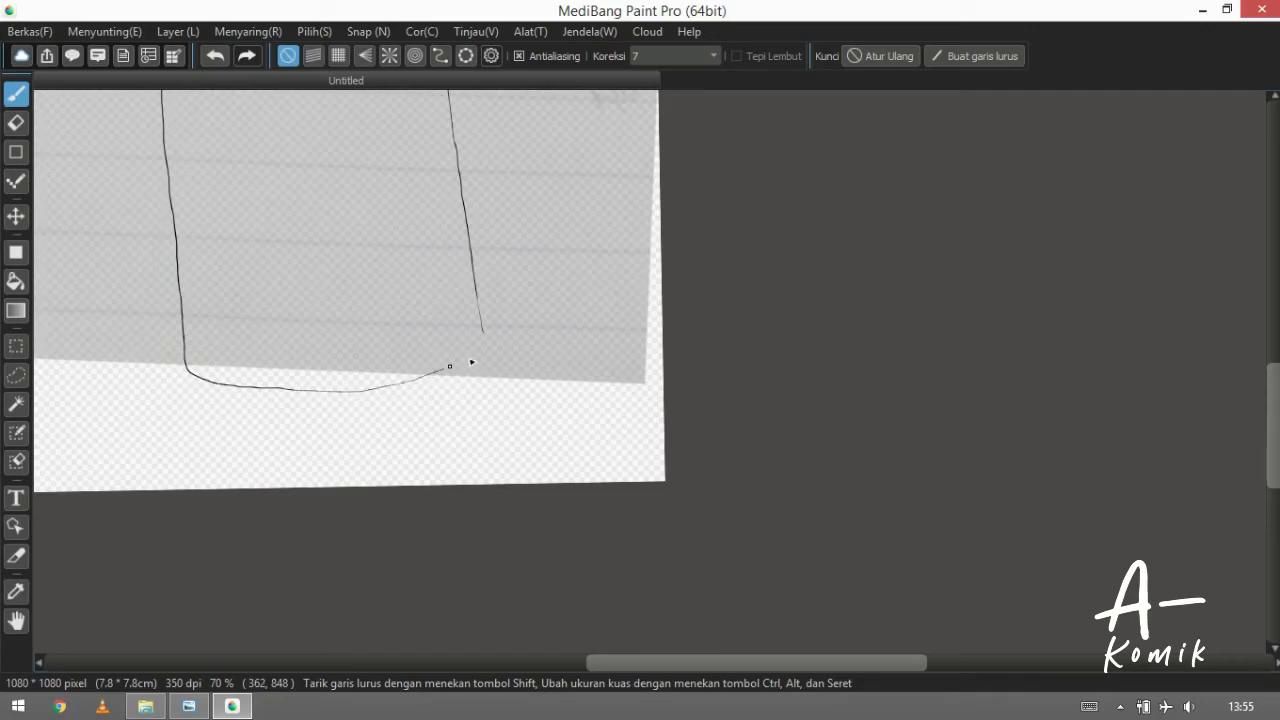
pyautogui.moveTo(440, 334)
pyautogui.mouseDown()
pyautogui.moveTo(480, 324)
pyautogui.moveTo(466, 354)
pyautogui.moveTo(444, 355)
pyautogui.mouseUp()
pyautogui.hotkey('ctrl', 'z')
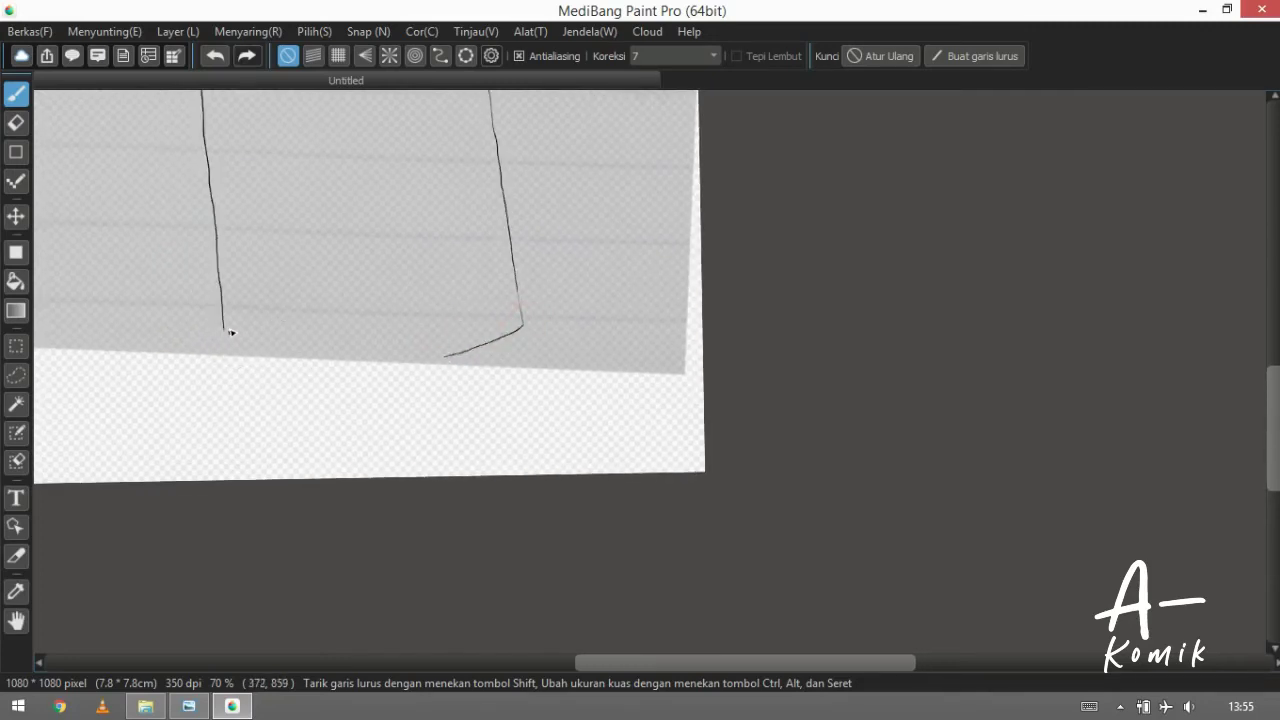
pyautogui.moveTo(224, 325); pyautogui.dragTo(256, 363)
# Erase most of the right part of the body's bottom edge and return to the Brush tool
pyautogui.scroll(-3, 443, 349)
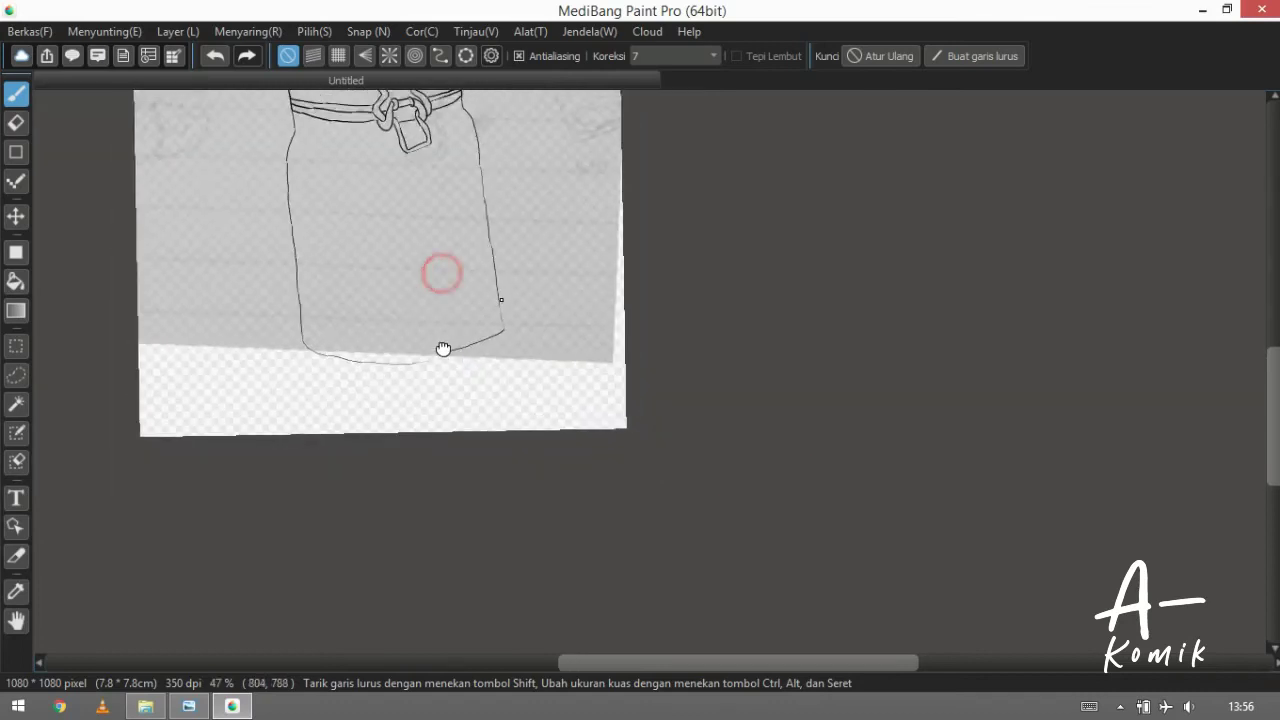
pyautogui.scroll(3, 455, 355)
pyautogui.scroll(-1, 451, 365)
pyautogui.scroll(1, 451, 363)
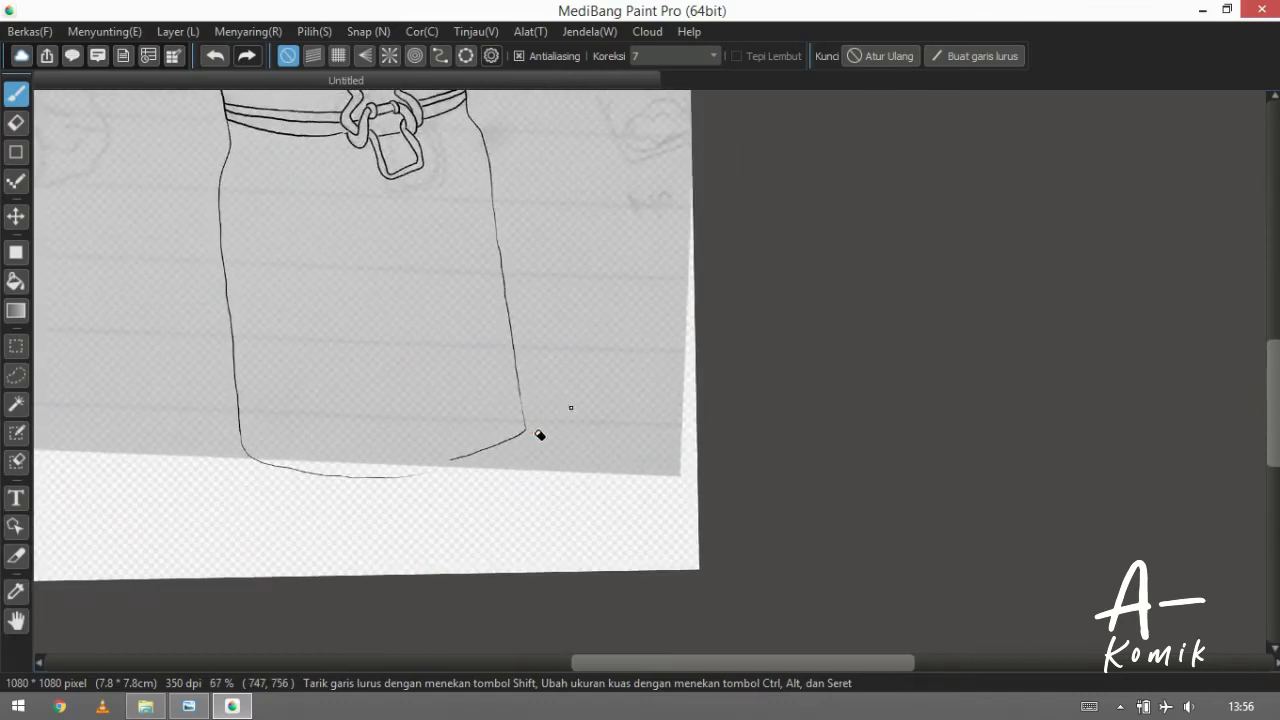
pyautogui.press('e')
pyautogui.moveTo(512, 439)
pyautogui.mouseDown()
pyautogui.moveTo(498, 446)
pyautogui.moveTo(551, 429)
pyautogui.moveTo(440, 467)
pyautogui.mouseUp()
pyautogui.press('b')
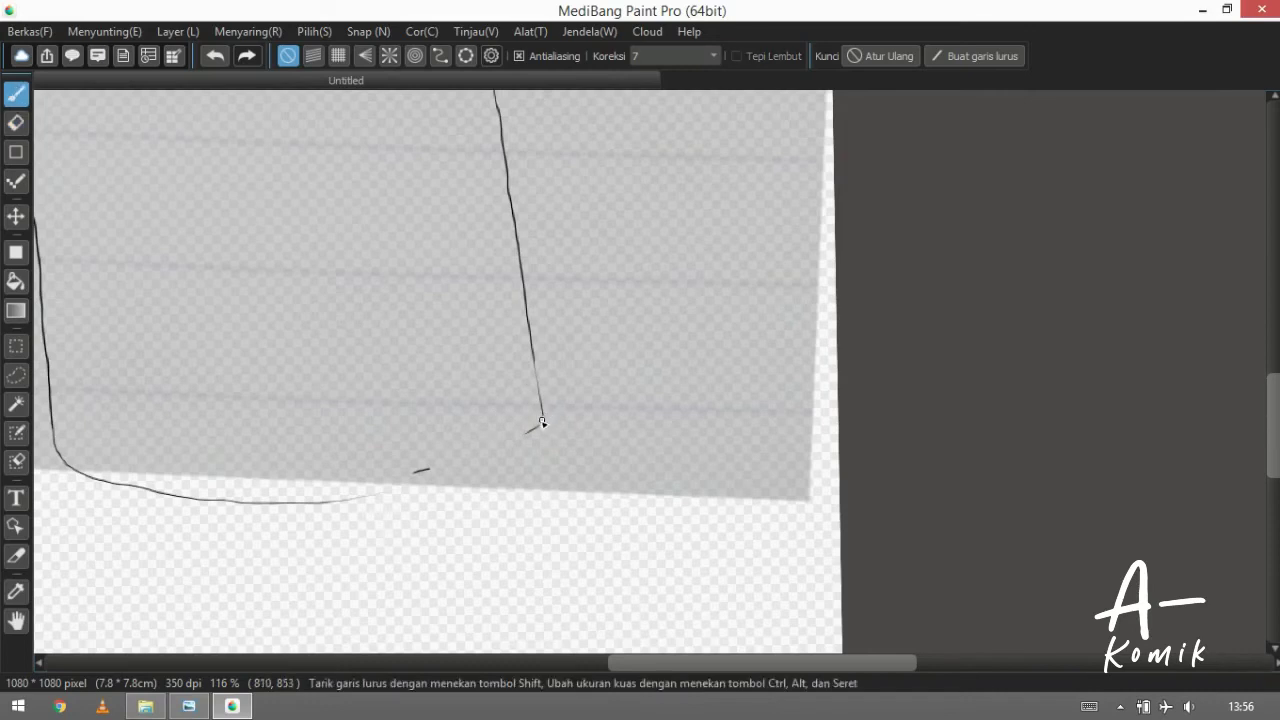
# Rework the body's lower right corner with the brush, then erase the leftover line fragments beside it
pyautogui.moveTo(537, 414); pyautogui.dragTo(521, 432)
pyautogui.scroll(3, 400, 385)
pyautogui.moveTo(531, 456); pyautogui.dragTo(557, 363)
pyautogui.scroll(-2, 560, 363)
pyautogui.press('e')
pyautogui.moveTo(706, 349); pyautogui.dragTo(484, 450)
pyautogui.moveTo(434, 388); pyautogui.dragTo(480, 388)
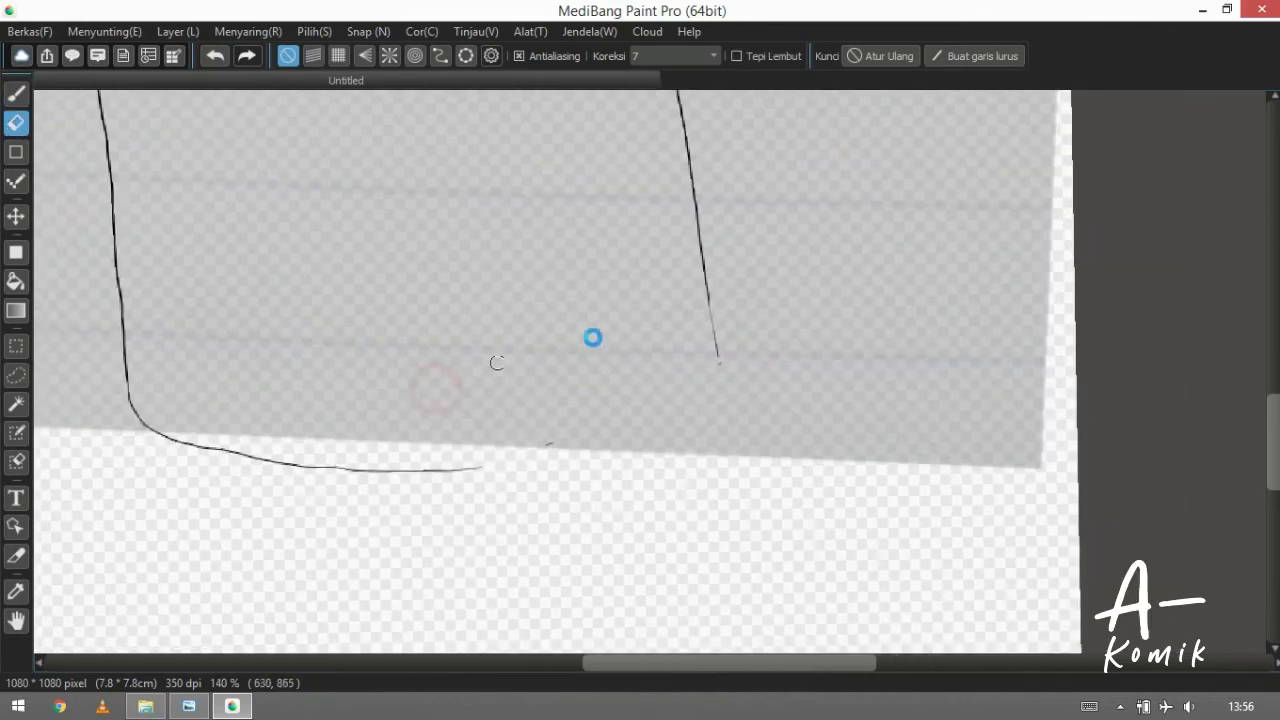
# Redraw the body's lower right corner and extend the bottom edge across to meet the left part
pyautogui.press('b')
pyautogui.moveTo(717, 350); pyautogui.dragTo(712, 366)
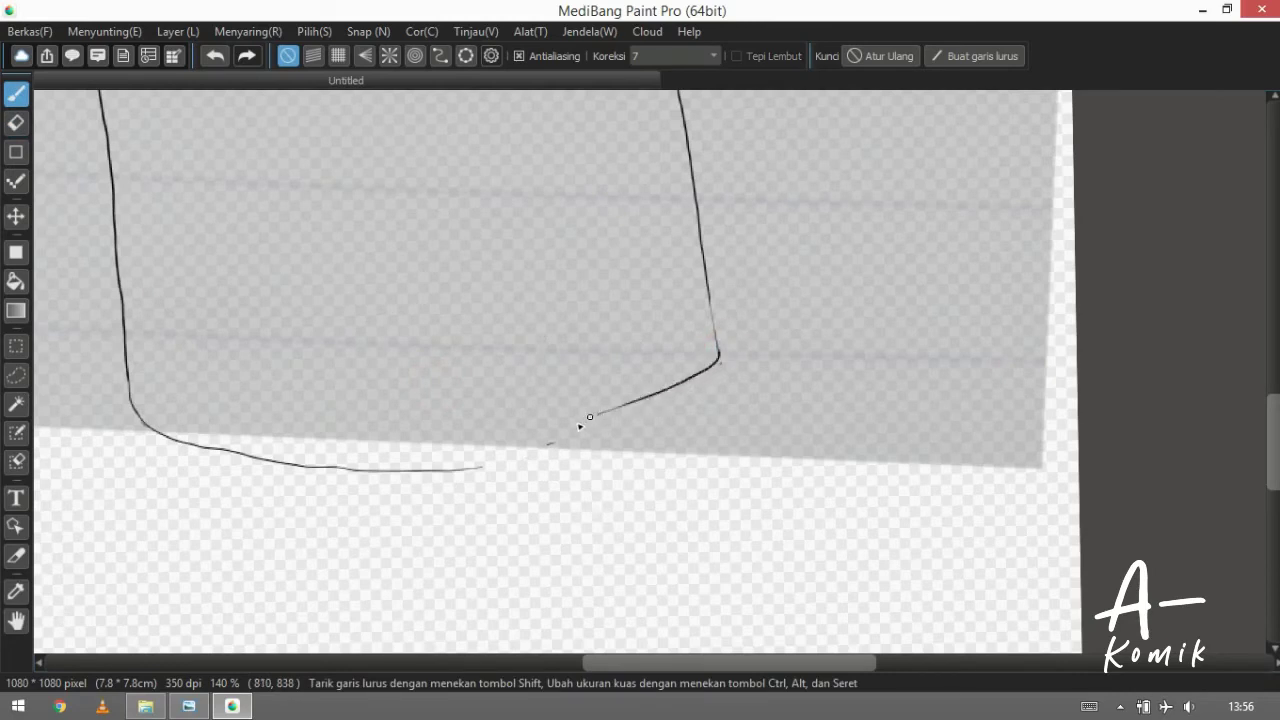
pyautogui.moveTo(404, 461); pyautogui.dragTo(396, 463)
pyautogui.moveTo(493, 450); pyautogui.dragTo(618, 399)
pyautogui.moveTo(446, 419); pyautogui.dragTo(488, 423)
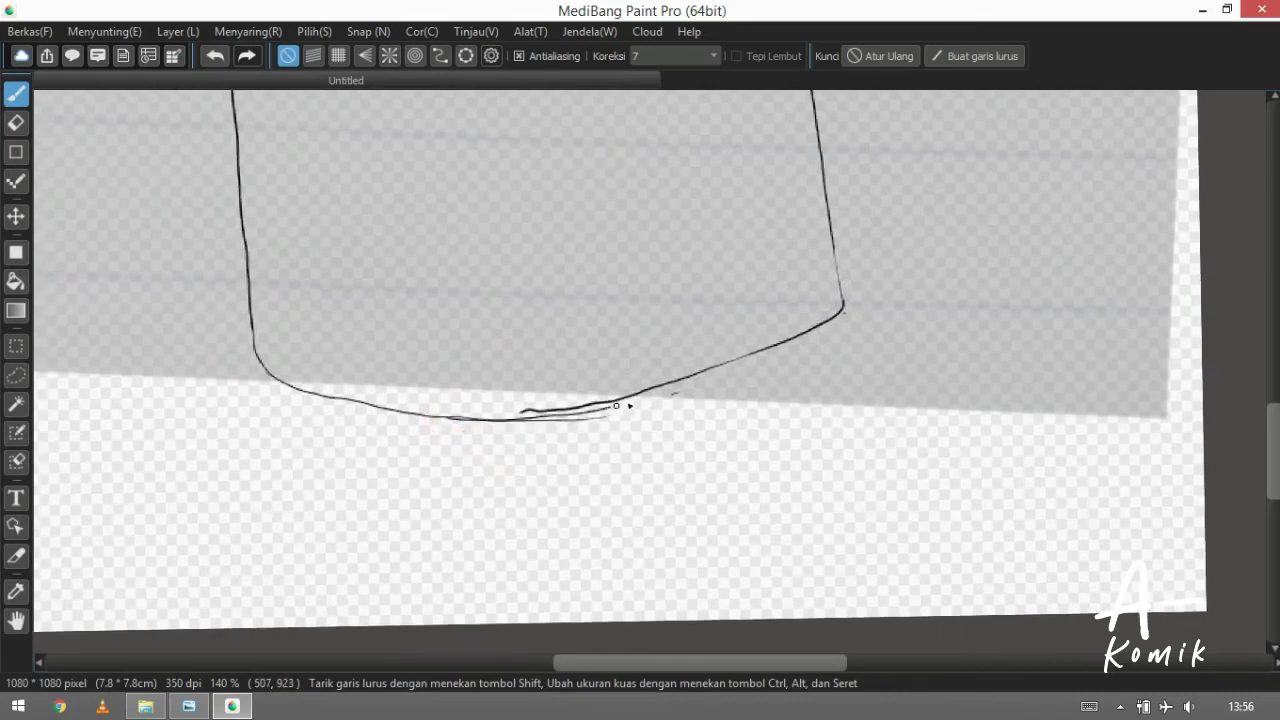
# Erase the overlapping strokes in the middle of the bottom edge and redraw the joining curve
pyautogui.press('e')
pyautogui.moveTo(562, 410)
pyautogui.mouseDown()
pyautogui.moveTo(477, 411)
pyautogui.moveTo(491, 429)
pyautogui.moveTo(614, 420)
pyautogui.moveTo(546, 421)
pyautogui.mouseUp()
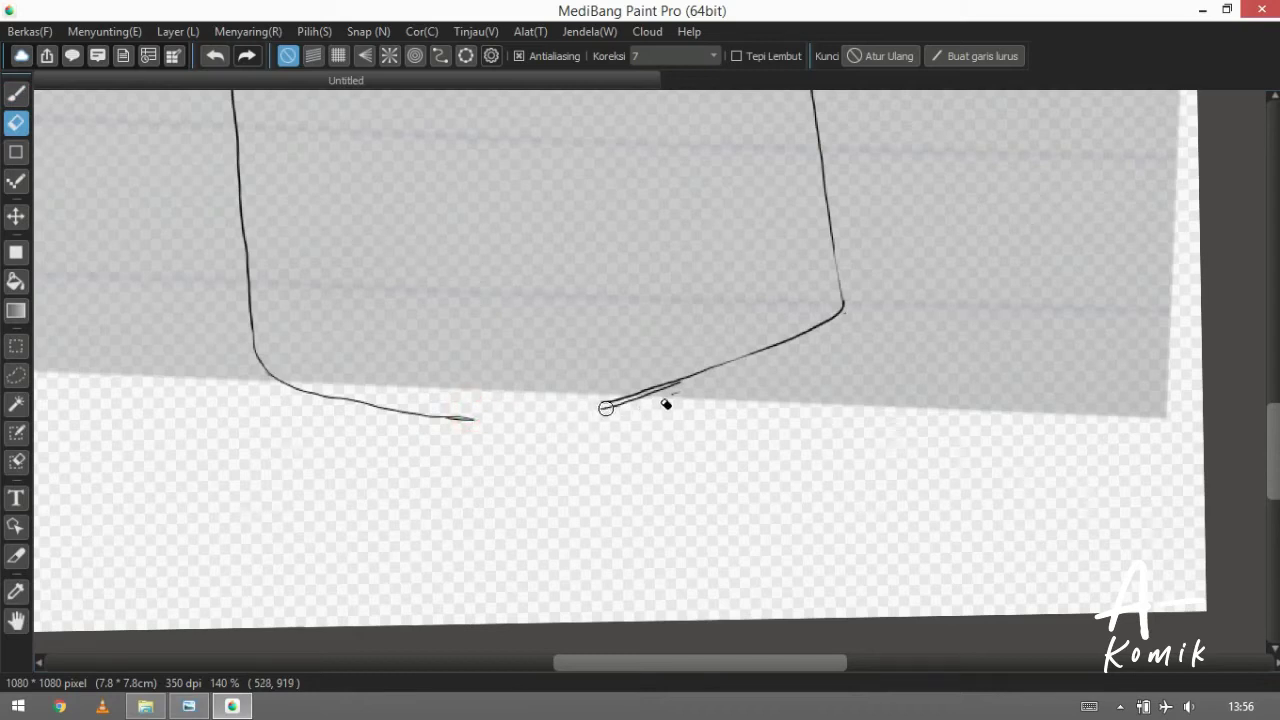
pyautogui.press('b')
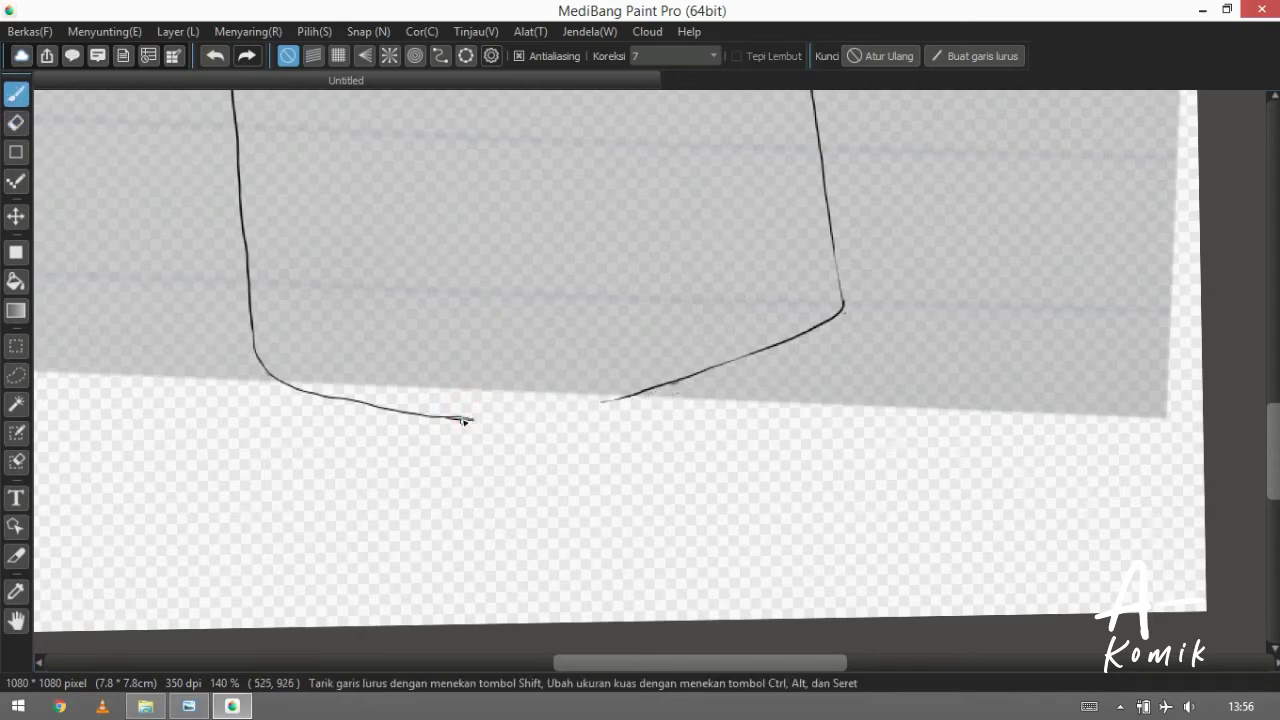
pyautogui.moveTo(457, 420); pyautogui.dragTo(494, 422)
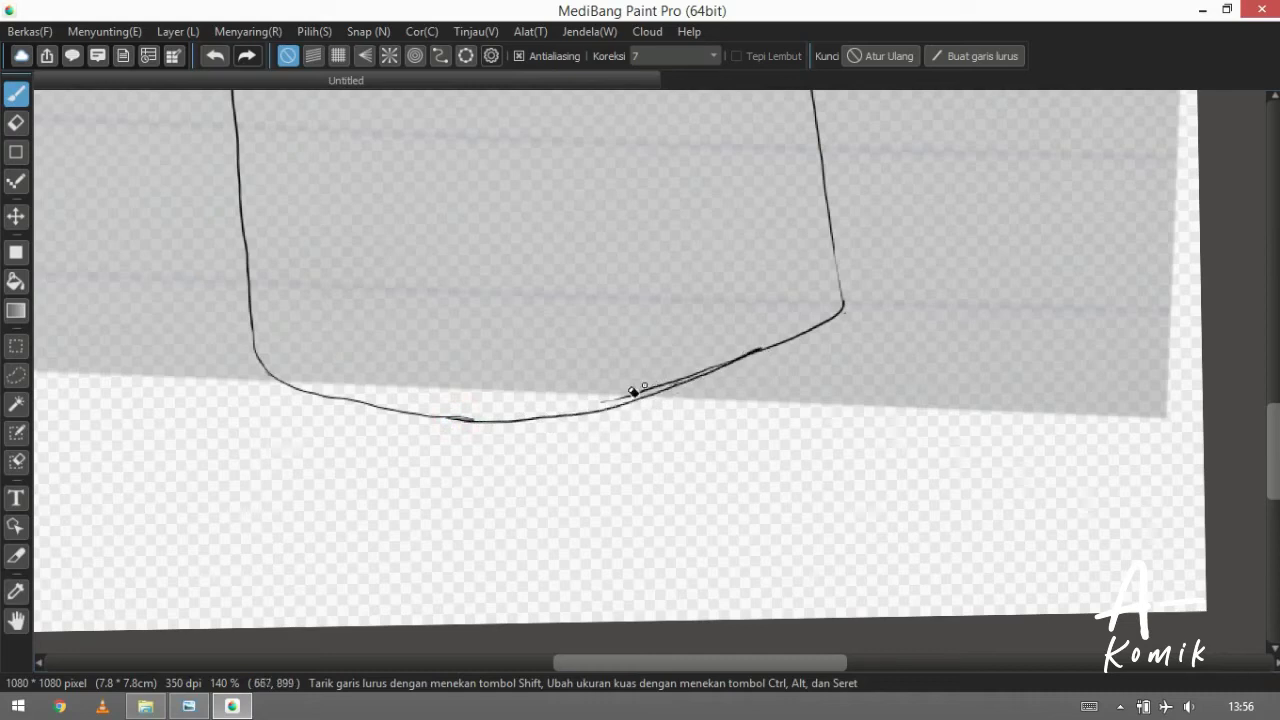
# Erase the doubled strokes along the right part of the body's bottom edge and the sharp lower right corner
pyautogui.press('e')
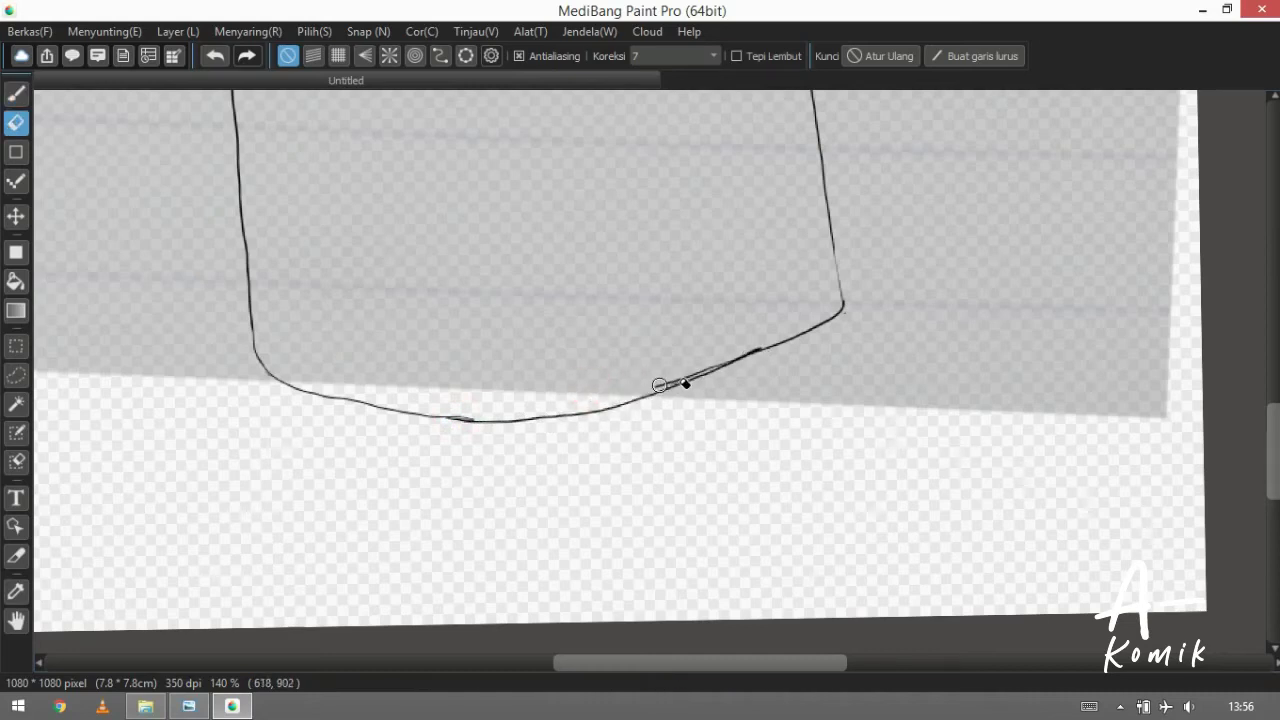
pyautogui.moveTo(722, 355); pyautogui.dragTo(661, 374)
pyautogui.scroll(-2, 658, 374)
pyautogui.moveTo(631, 349)
pyautogui.mouseDown()
pyautogui.moveTo(643, 383)
pyautogui.moveTo(574, 448)
pyautogui.moveTo(570, 540)
pyautogui.mouseUp()
pyautogui.moveTo(550, 418)
pyautogui.mouseDown()
pyautogui.moveTo(536, 454)
pyautogui.moveTo(506, 357)
pyautogui.moveTo(523, 369)
pyautogui.moveTo(465, 285)
pyautogui.mouseUp()
pyautogui.scroll(4, 571, 350)
pyautogui.moveTo(566, 335); pyautogui.dragTo(564, 377)
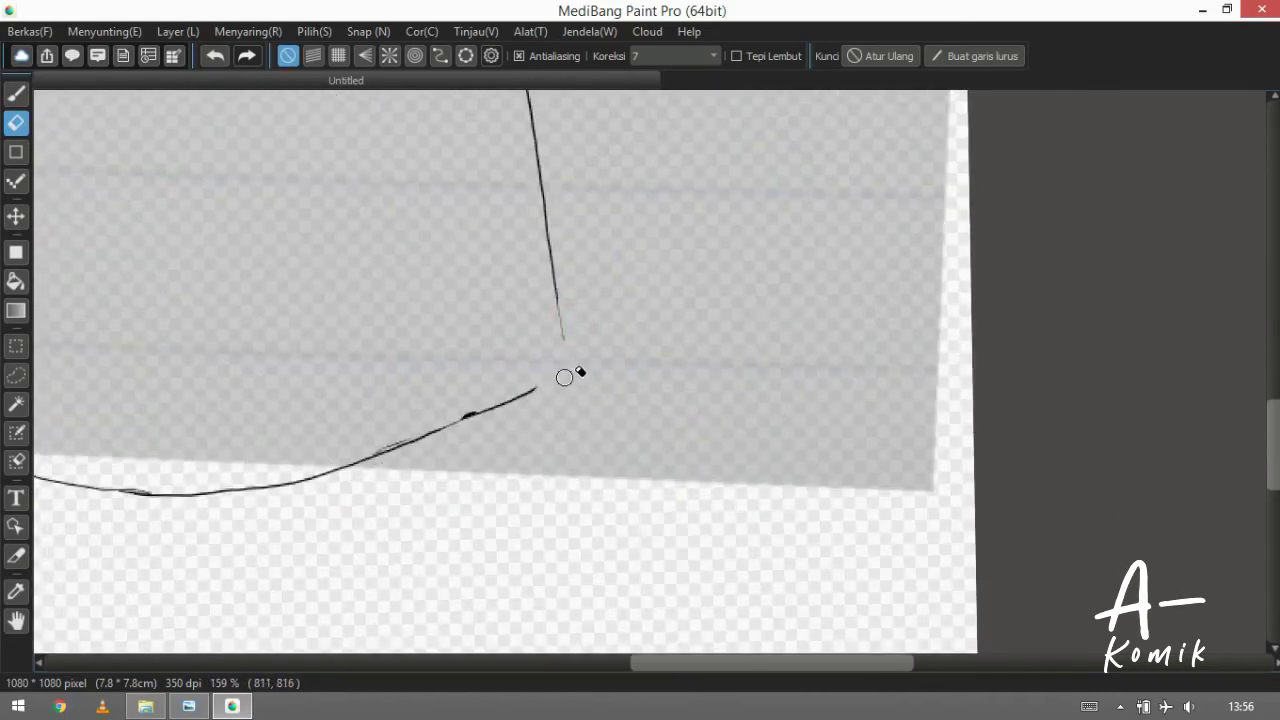
# Redraw the body's lower right corner with the brush as a rounded curve joining the side and bottom edge
pyautogui.press('b')
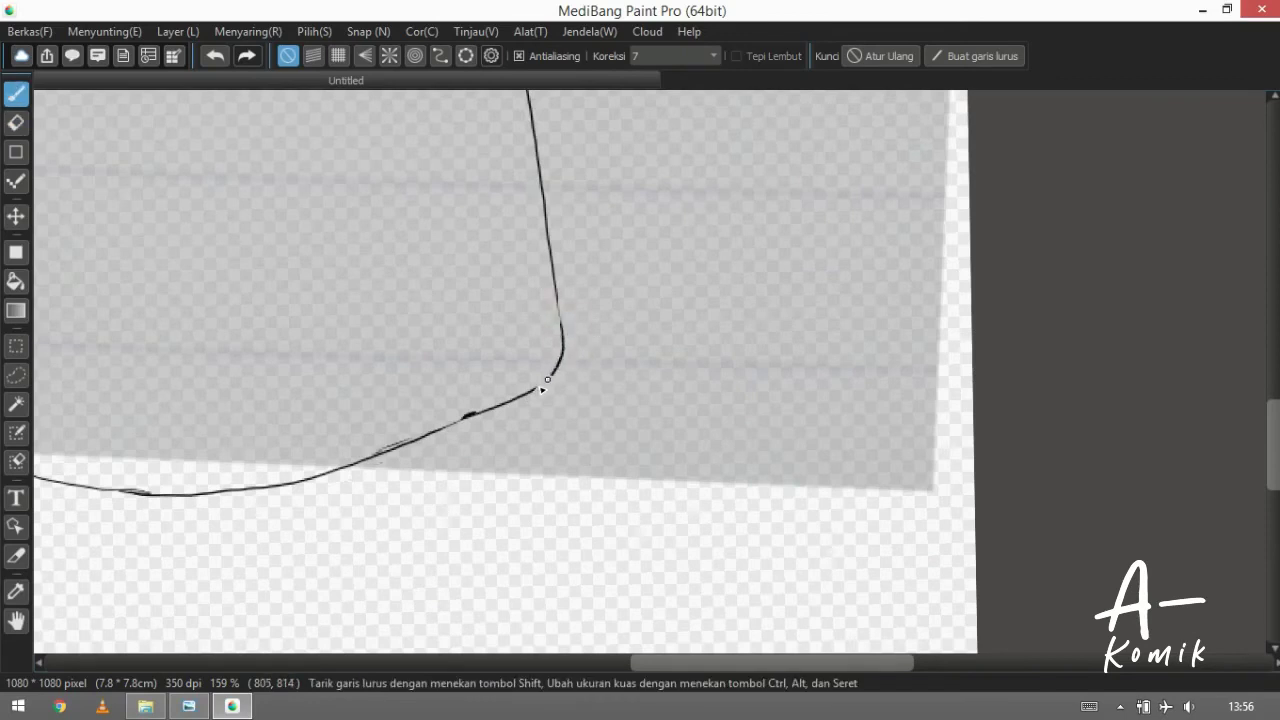
pyautogui.moveTo(534, 374); pyautogui.dragTo(606, 317)
pyautogui.moveTo(508, 346); pyautogui.dragTo(537, 363)
pyautogui.moveTo(508, 311)
pyautogui.mouseDown()
pyautogui.moveTo(528, 380)
pyautogui.moveTo(509, 346)
pyautogui.mouseUp()
pyautogui.moveTo(399, 343)
pyautogui.mouseDown()
pyautogui.moveTo(424, 312)
pyautogui.moveTo(377, 345)
pyautogui.moveTo(376, 362)
pyautogui.mouseUp()
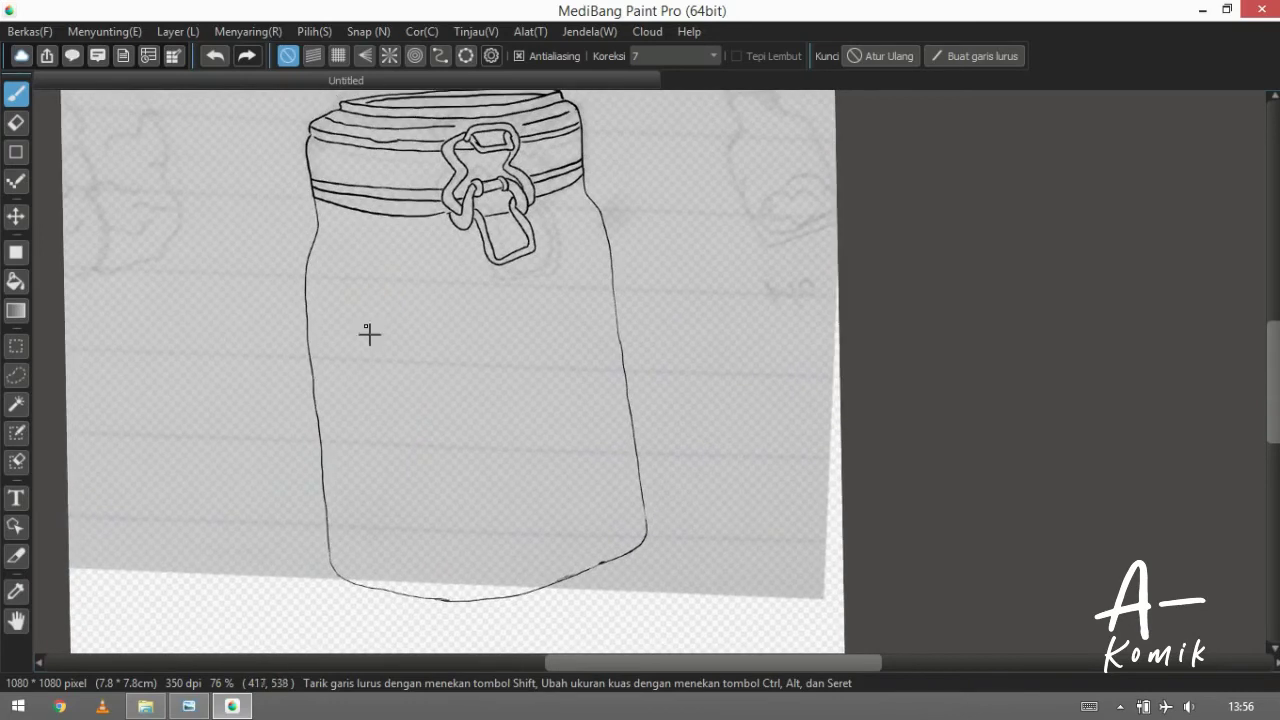
# Thicken the body's left outline from the lid's lower band down past the shoulder with brush strokes
pyautogui.scroll(5, 370, 280)
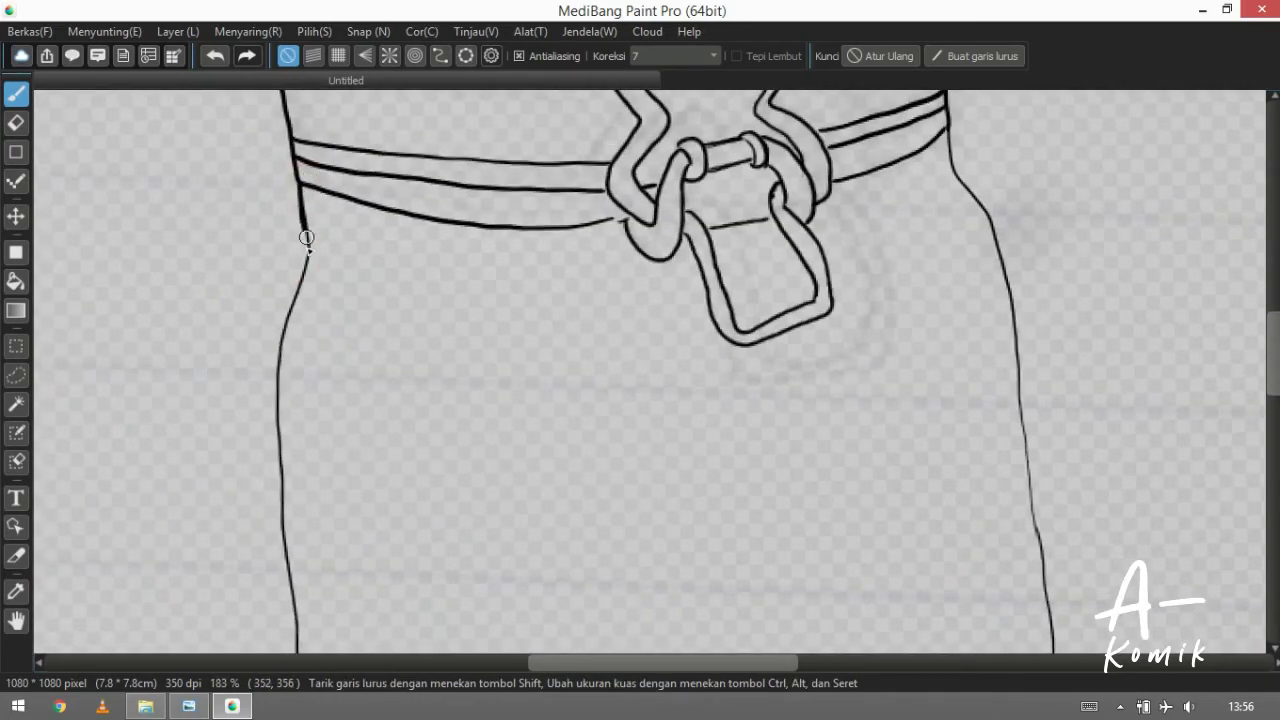
pyautogui.scroll(-3, 304, 252)
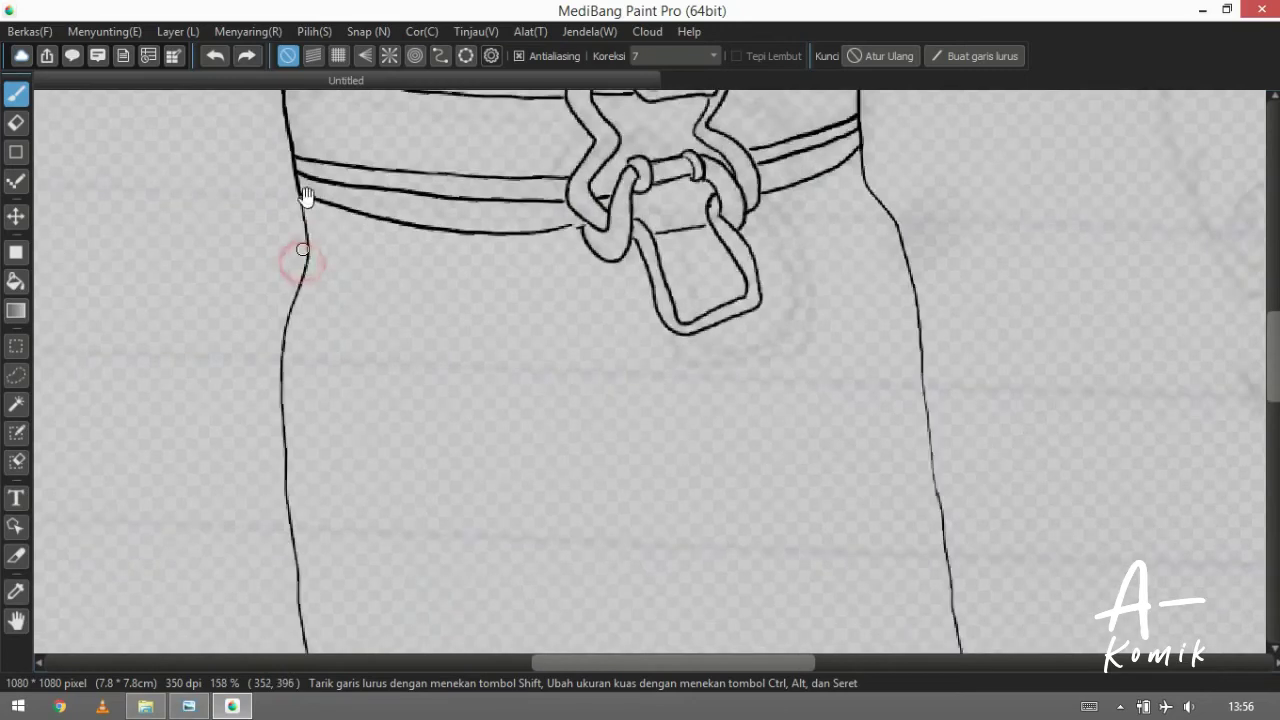
pyautogui.click(297, 145)
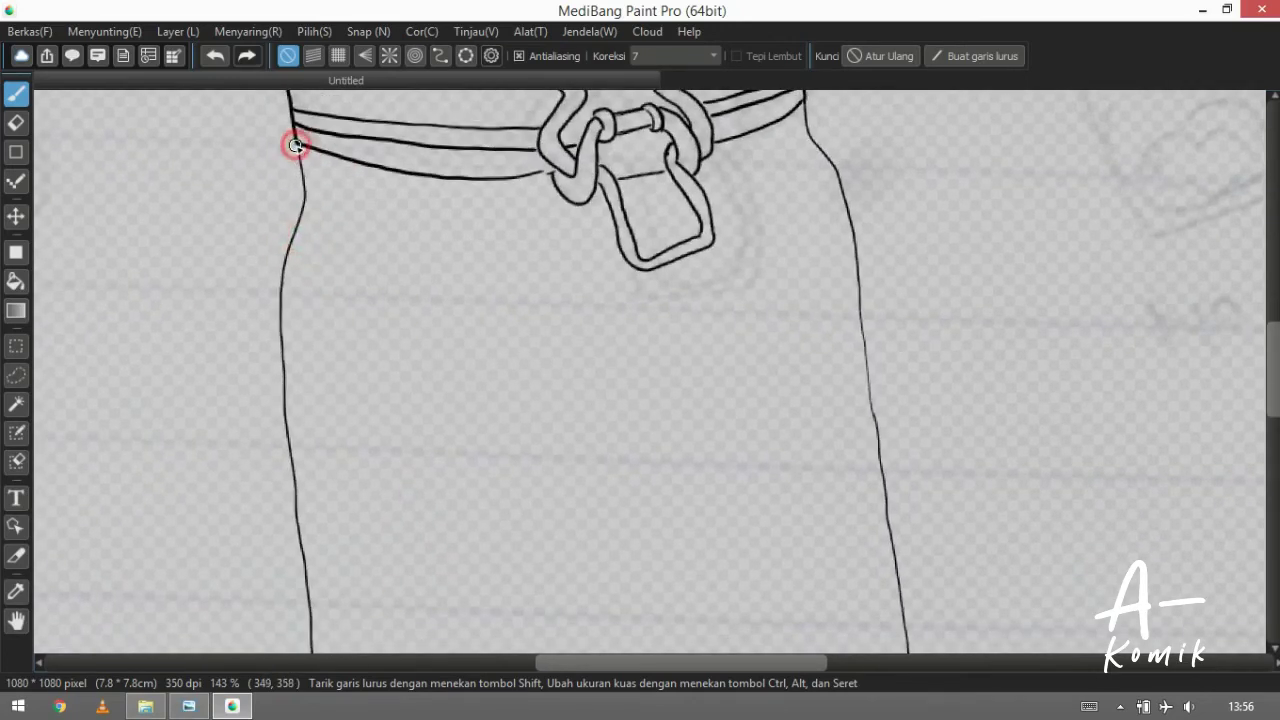
pyautogui.moveTo(296, 144); pyautogui.dragTo(298, 153)
pyautogui.moveTo(304, 203); pyautogui.dragTo(283, 268)
pyautogui.scroll(-3, 283, 288)
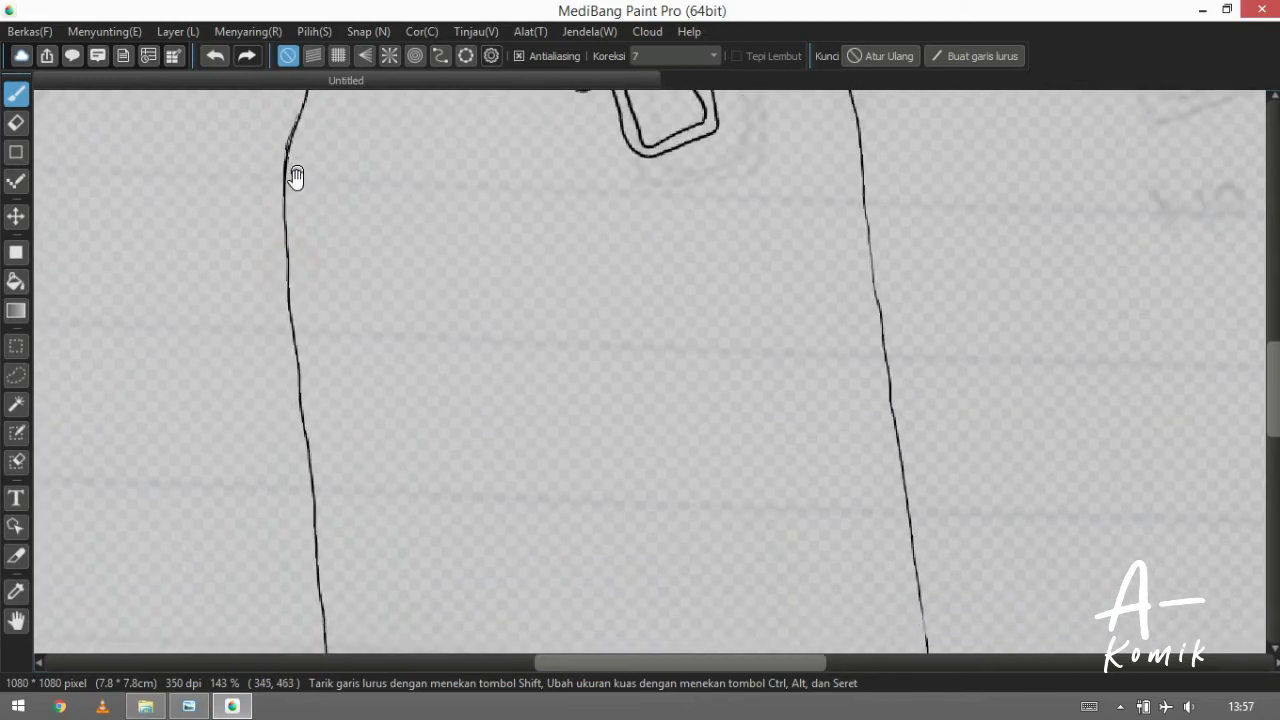
pyautogui.moveTo(285, 172)
pyautogui.mouseDown()
pyautogui.moveTo(288, 244)
pyautogui.moveTo(300, 182)
pyautogui.moveTo(292, 219)
pyautogui.mouseUp()
# Thicken the lower part of the body's left side and its lower left corner, undoing the strokes that miss the line
pyautogui.scroll(-6, 297, 270)
pyautogui.scroll(3, 293, 223)
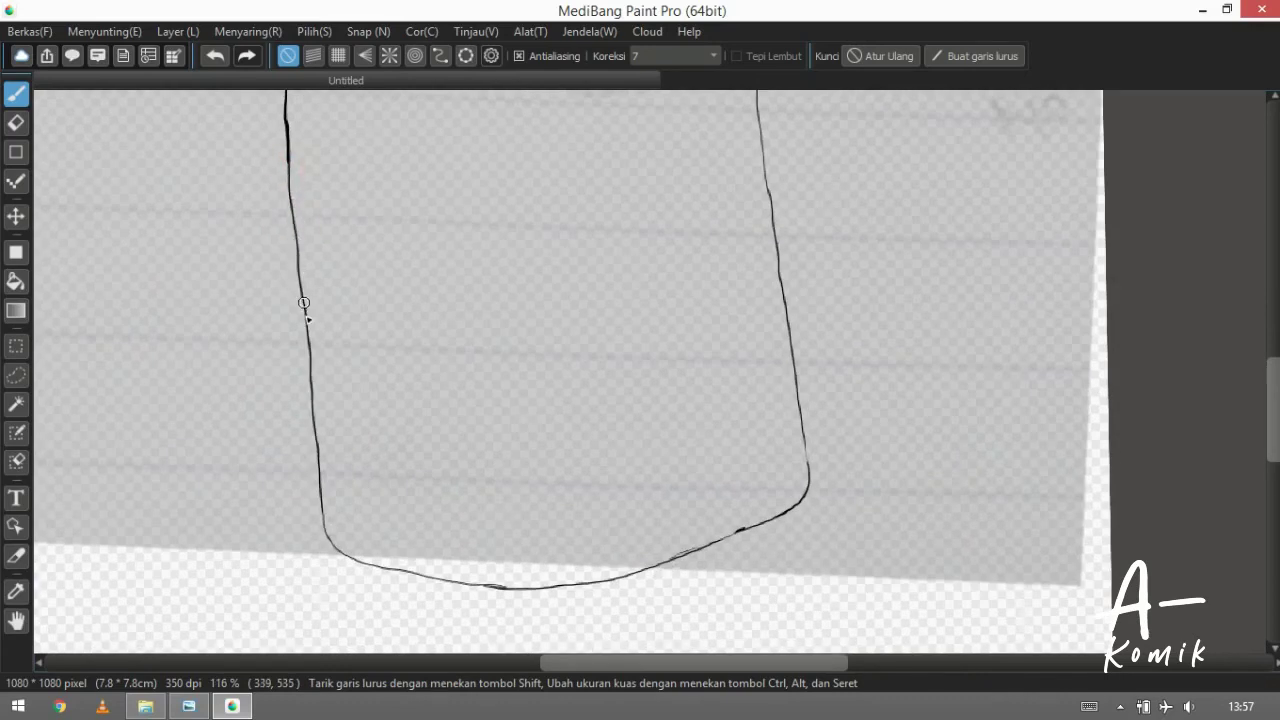
pyautogui.scroll(-1, 307, 342)
pyautogui.moveTo(304, 270)
pyautogui.mouseDown()
pyautogui.moveTo(307, 318)
pyautogui.moveTo(303, 279)
pyautogui.moveTo(307, 364)
pyautogui.mouseUp()
pyautogui.hotkey('ctrl', 'z')
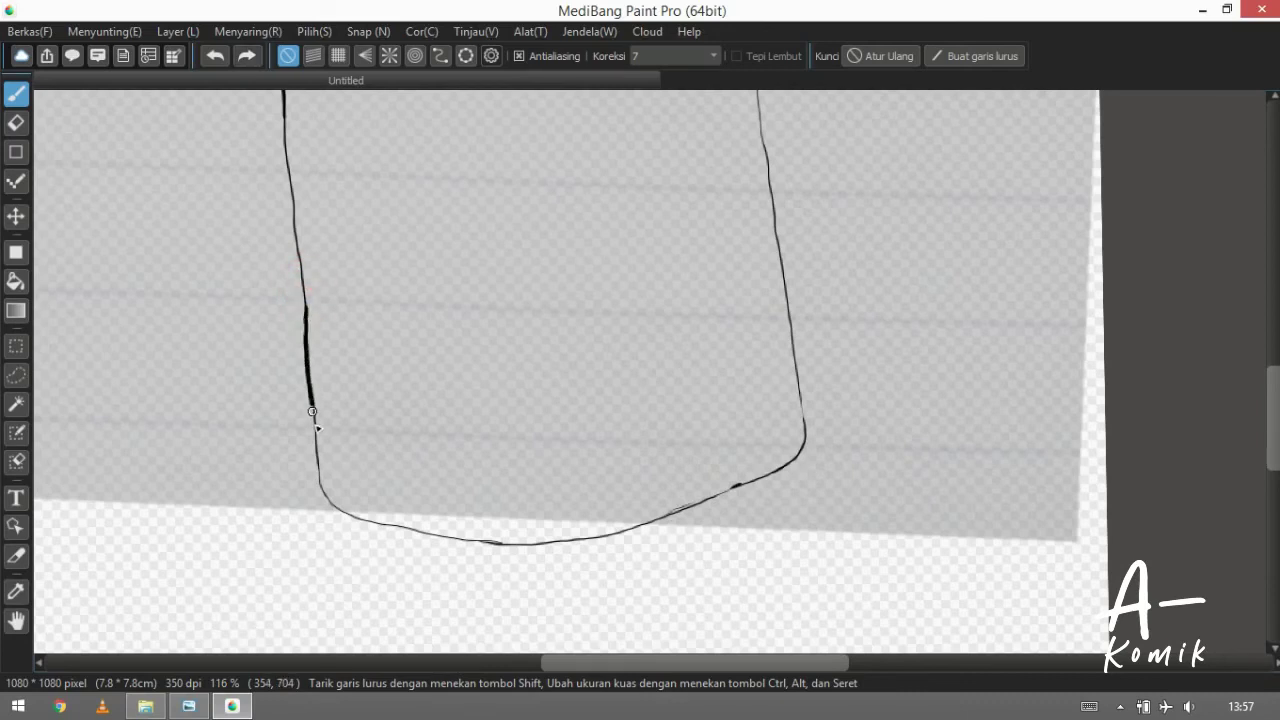
pyautogui.scroll(-3, 316, 441)
pyautogui.moveTo(297, 301)
pyautogui.mouseDown()
pyautogui.moveTo(311, 368)
pyautogui.moveTo(160, 374)
pyautogui.moveTo(157, 449)
pyautogui.mouseUp()
pyautogui.hotkey('ctrl', 'z')
pyautogui.moveTo(241, 497); pyautogui.dragTo(337, 468)
pyautogui.moveTo(370, 415); pyautogui.dragTo(289, 523)
pyautogui.moveTo(331, 480)
pyautogui.mouseDown()
pyautogui.moveTo(517, 297)
pyautogui.moveTo(478, 374)
pyautogui.mouseUp()
# Thicken the body's bottom edge between the two lower corners, redoing the strokes that stray from the line
pyautogui.moveTo(818, 157); pyautogui.dragTo(725, 274)
pyautogui.moveTo(577, 337)
pyautogui.mouseDown()
pyautogui.moveTo(586, 320)
pyautogui.moveTo(564, 338)
pyautogui.mouseUp()
pyautogui.moveTo(466, 428)
pyautogui.mouseDown()
pyautogui.moveTo(514, 414)
pyautogui.moveTo(457, 428)
pyautogui.moveTo(503, 413)
pyautogui.mouseUp()
pyautogui.moveTo(590, 385); pyautogui.dragTo(596, 382)
pyautogui.hotkey('ctrl', 'z')
pyautogui.moveTo(469, 426); pyautogui.dragTo(517, 406)
pyautogui.moveTo(645, 355); pyautogui.dragTo(655, 348)
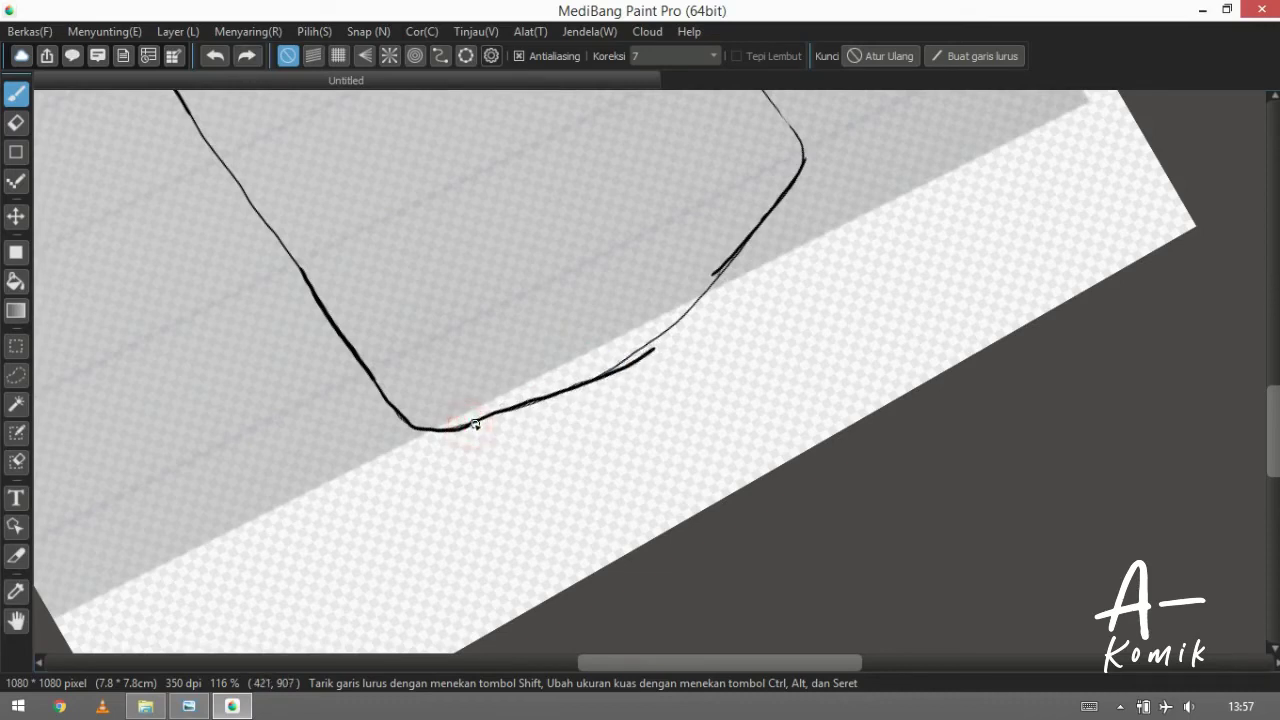
pyautogui.hotkey('ctrl', 'z')
pyautogui.moveTo(470, 426); pyautogui.dragTo(518, 404)
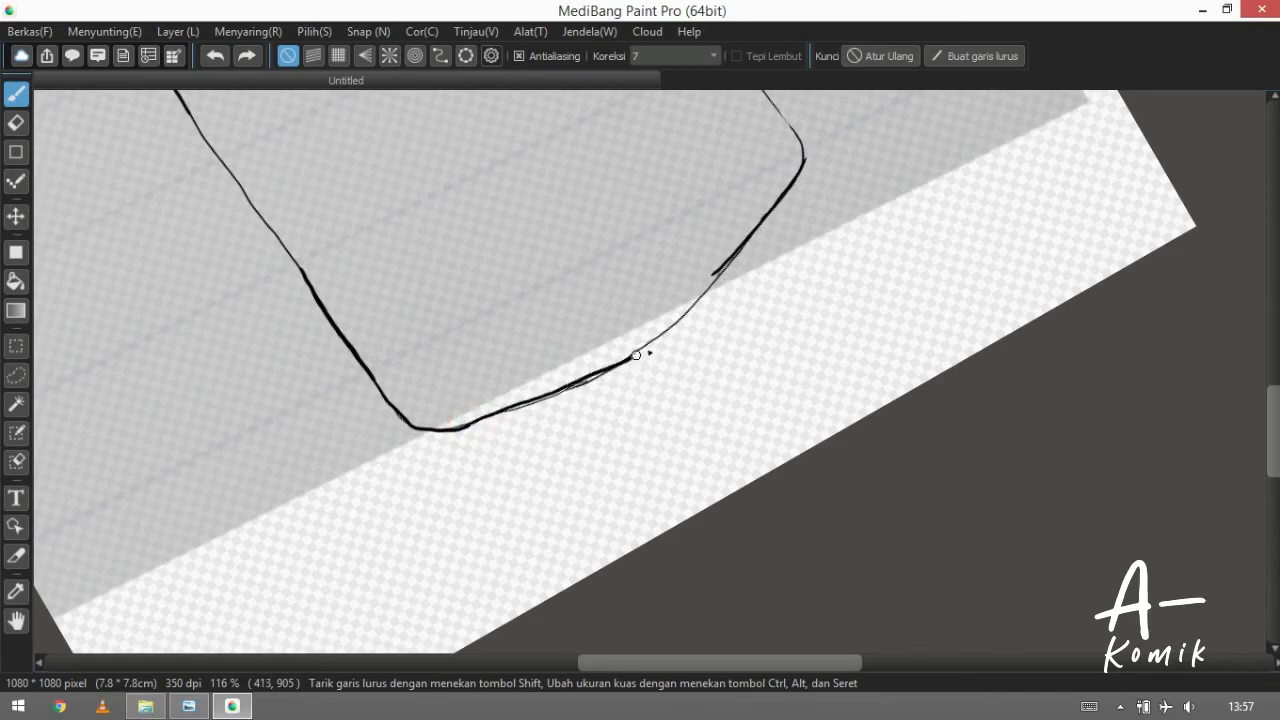
pyautogui.moveTo(722, 272); pyautogui.dragTo(737, 256)
# Thicken the lower half of the body's right side down to the lower right corner
pyautogui.moveTo(749, 189); pyautogui.dragTo(579, 413)
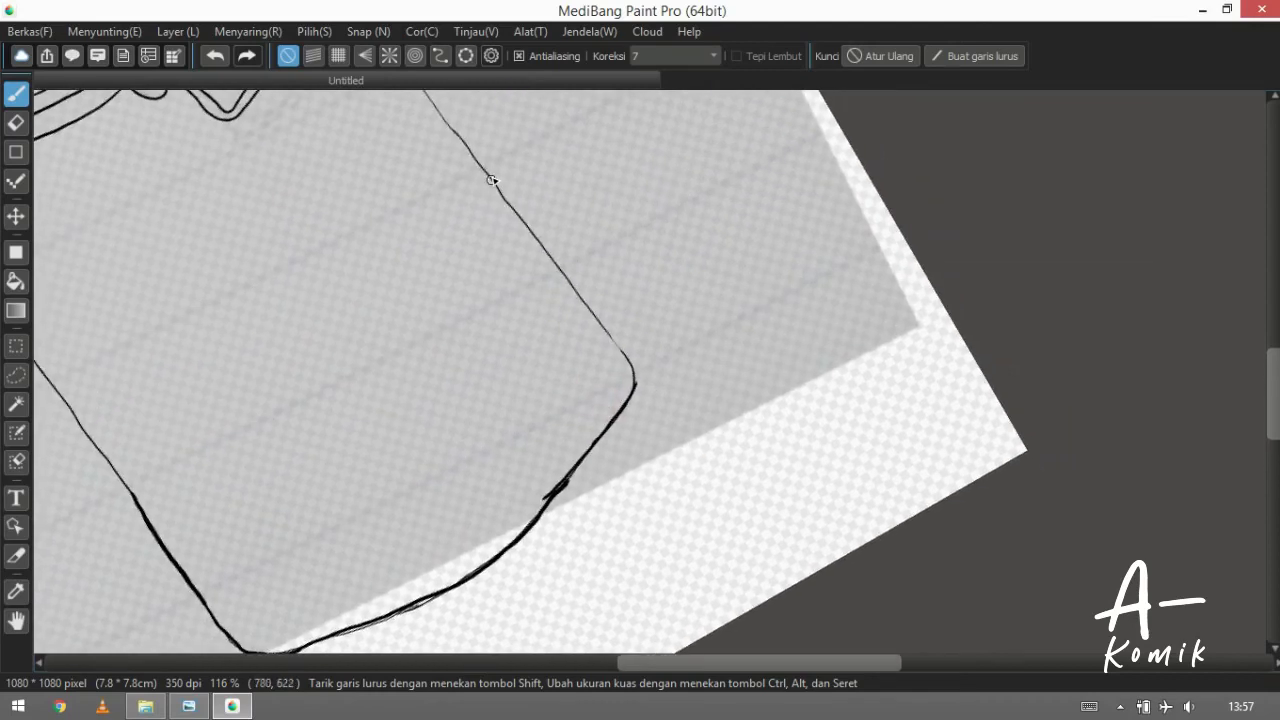
pyautogui.moveTo(491, 176); pyautogui.dragTo(499, 192)
pyautogui.moveTo(535, 233)
pyautogui.mouseDown()
pyautogui.moveTo(523, 220)
pyautogui.moveTo(546, 251)
pyautogui.mouseUp()
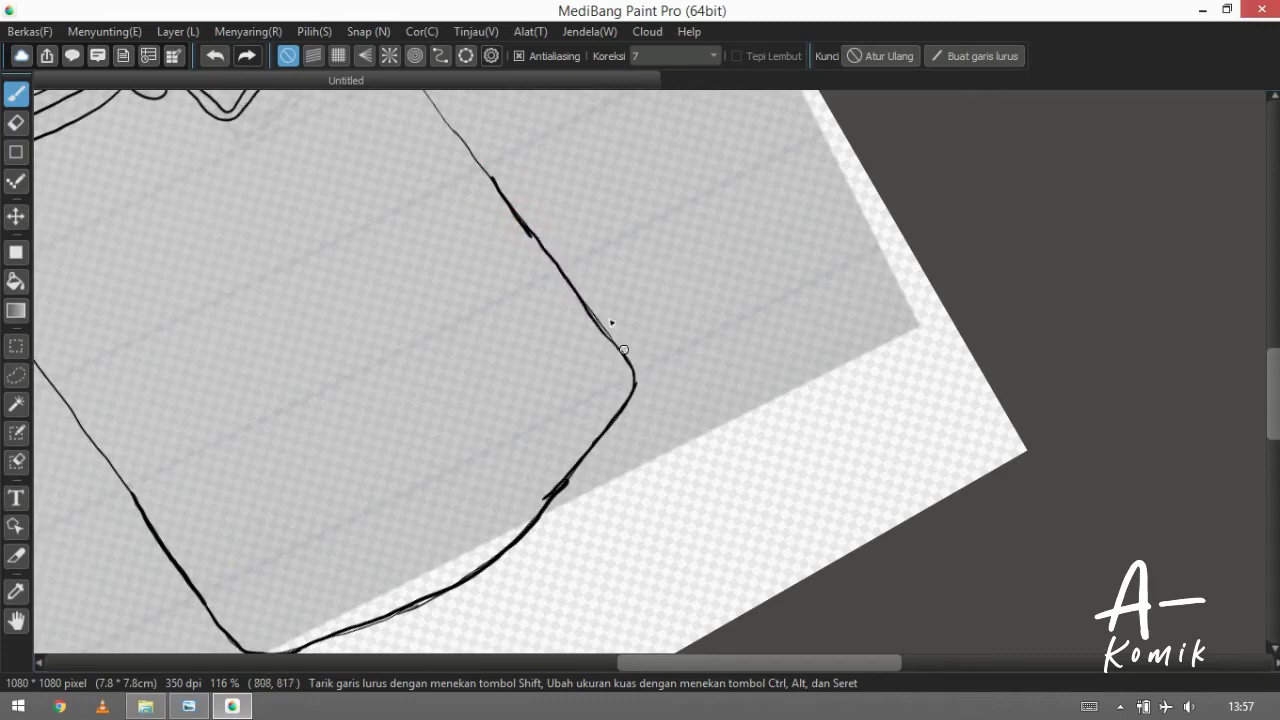
pyautogui.moveTo(509, 277); pyautogui.dragTo(612, 469)
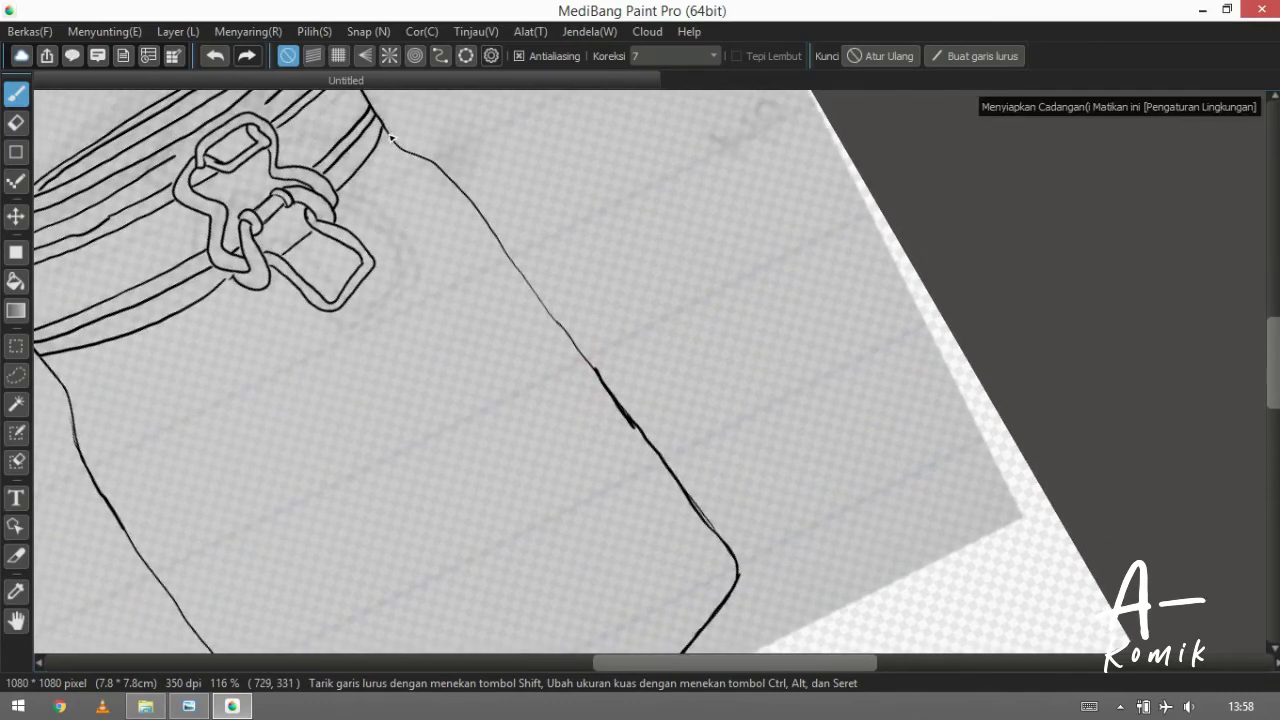
# Retrace the right shoulder below the lid and thicken the upper part of the body's right side
pyautogui.moveTo(386, 129); pyautogui.dragTo(406, 153)
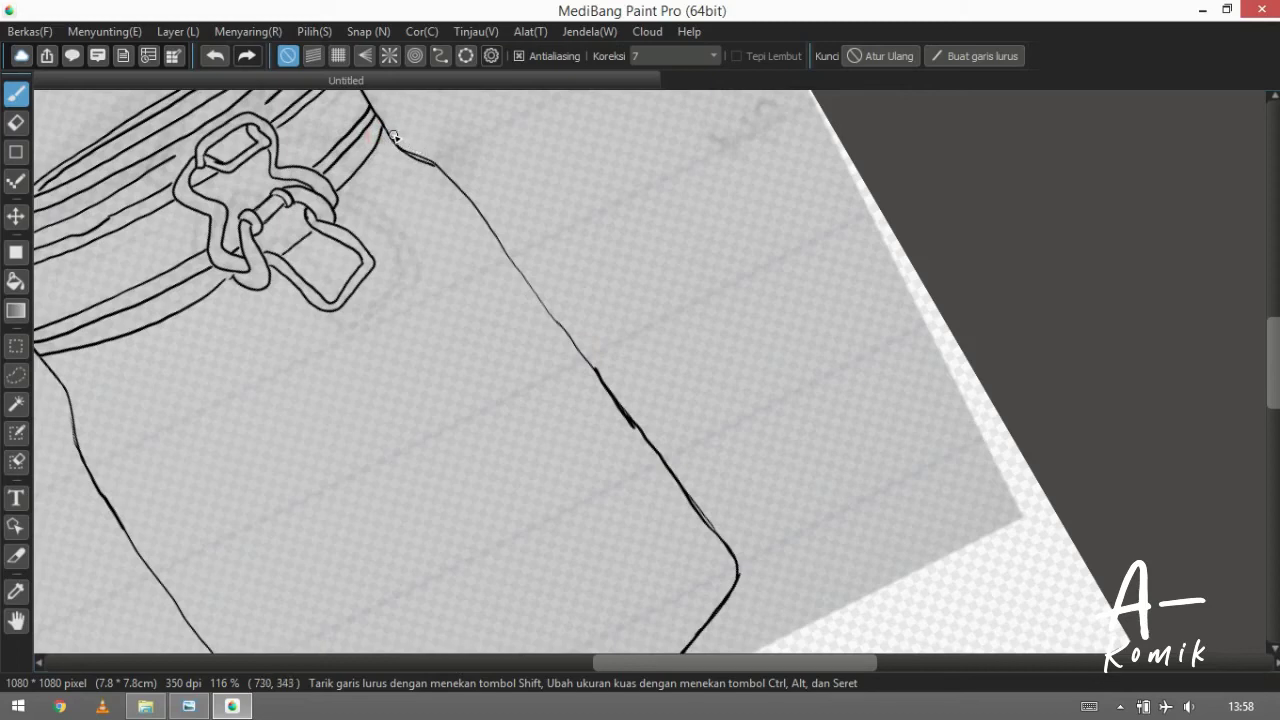
pyautogui.hotkey('ctrl', 'z')
pyautogui.moveTo(389, 131); pyautogui.dragTo(408, 152)
pyautogui.moveTo(471, 200)
pyautogui.mouseDown()
pyautogui.moveTo(434, 163)
pyautogui.moveTo(460, 202)
pyautogui.moveTo(412, 183)
pyautogui.moveTo(475, 263)
pyautogui.moveTo(566, 178)
pyautogui.moveTo(657, 188)
pyautogui.mouseUp()
# Thicken the remaining thin stretch of the body's left side, then check the whole jar outline
pyautogui.moveTo(163, 214); pyautogui.dragTo(195, 256)
pyautogui.moveTo(225, 331)
pyautogui.mouseDown()
pyautogui.moveTo(198, 236)
pyautogui.moveTo(236, 330)
pyautogui.mouseUp()
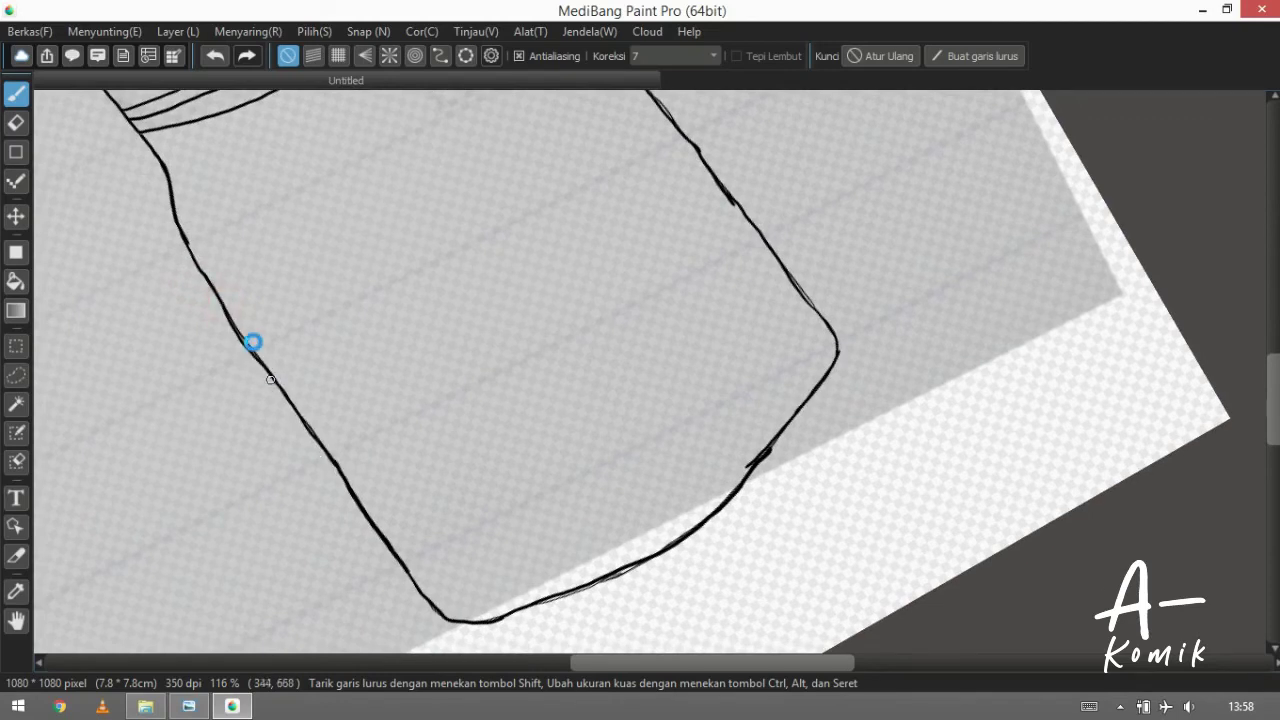
pyautogui.scroll(-3, 522, 330)
pyautogui.moveTo(489, 278)
pyautogui.mouseDown()
pyautogui.moveTo(520, 229)
pyautogui.moveTo(491, 354)
pyautogui.moveTo(500, 328)
pyautogui.mouseUp()
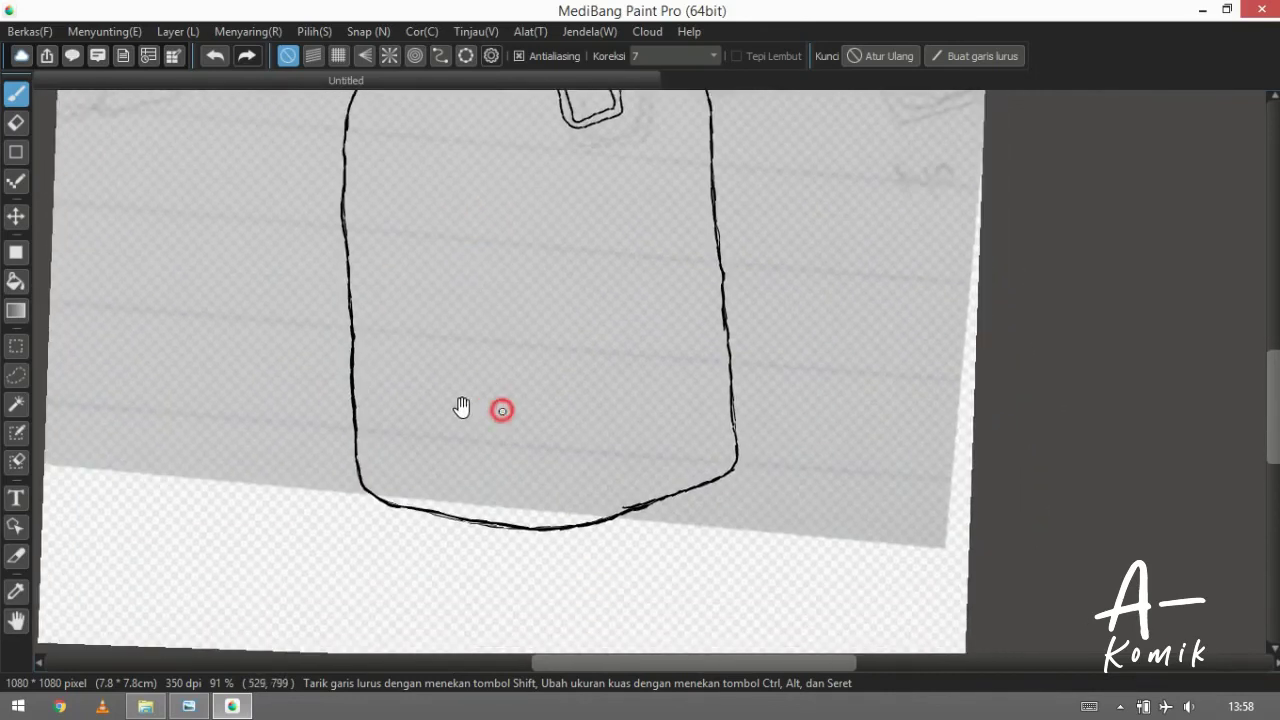
pyautogui.scroll(-1, 464, 411)
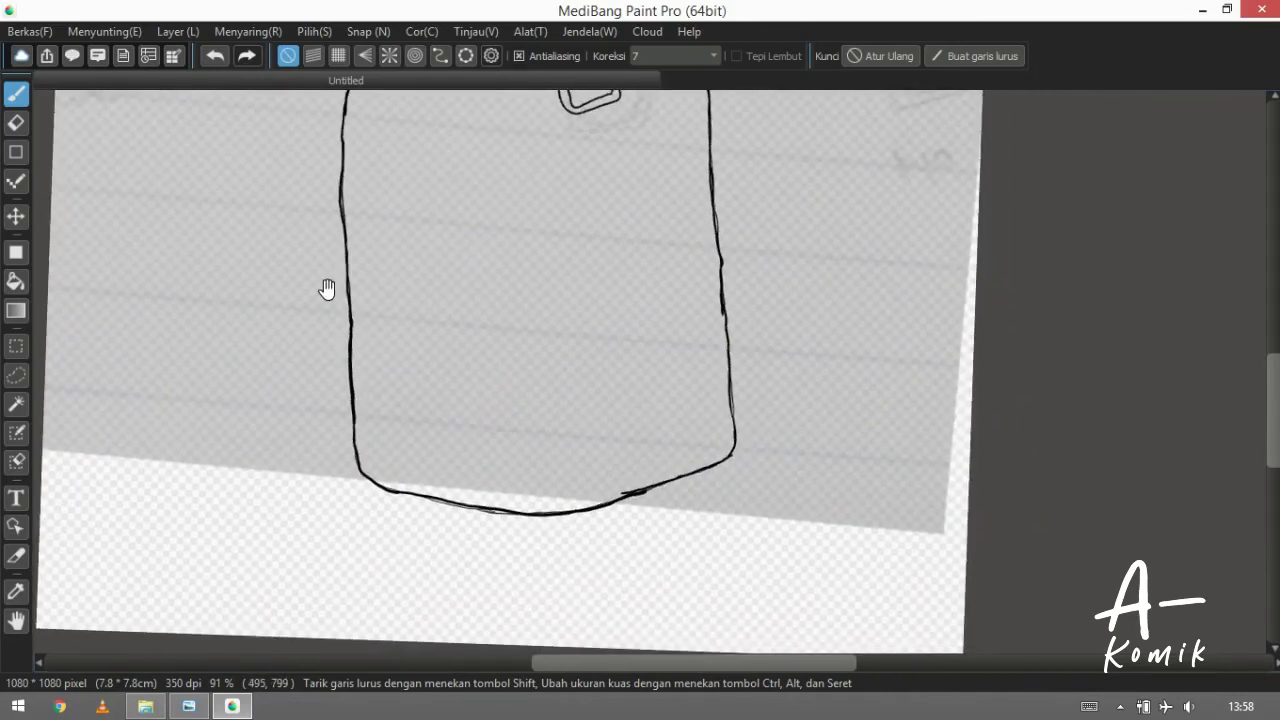
pyautogui.scroll(-5, 386, 309)
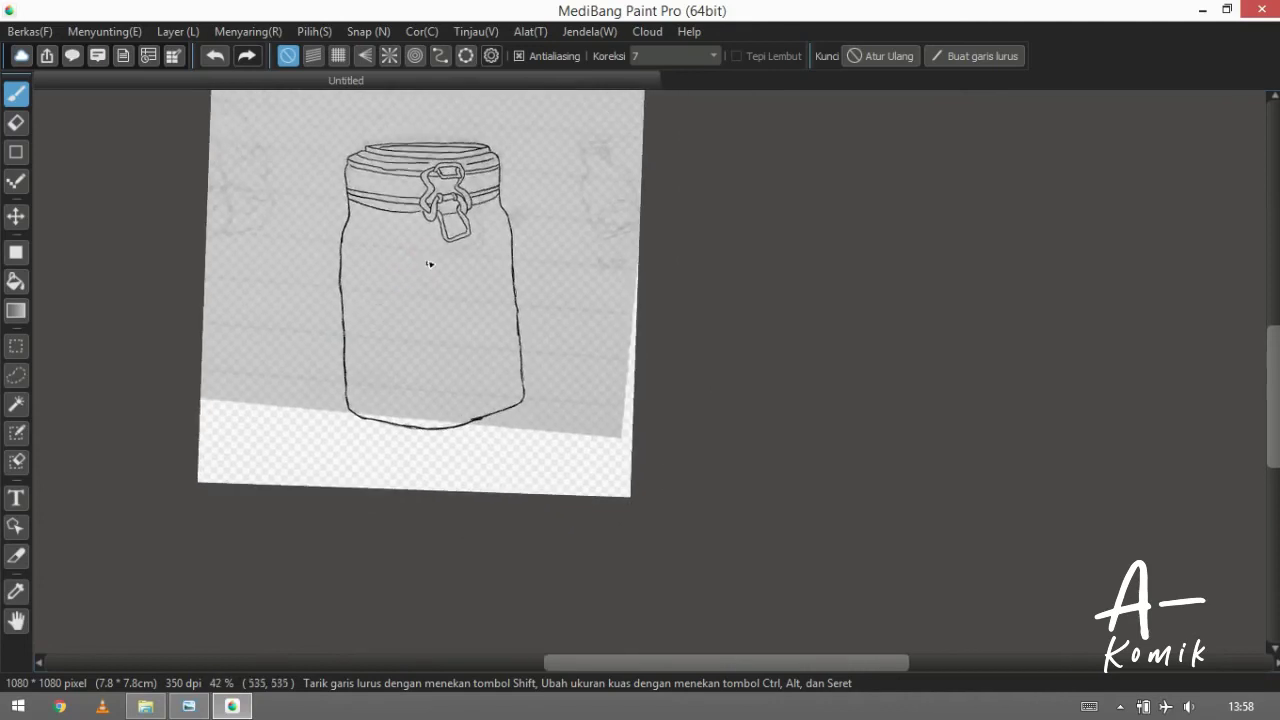
# Hide Layer4, show Layer2, and move Layer2's brain sketch inside the jar outline
pyautogui.press('Tab')
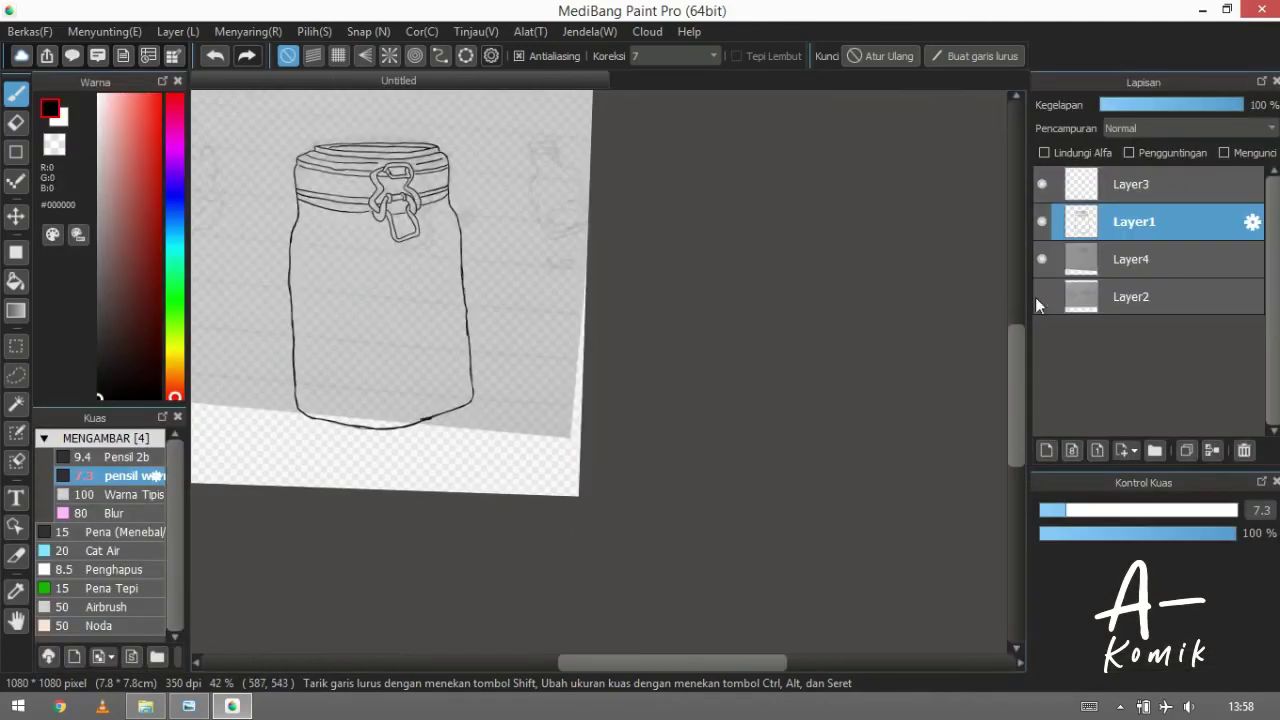
pyautogui.click(1042, 259)
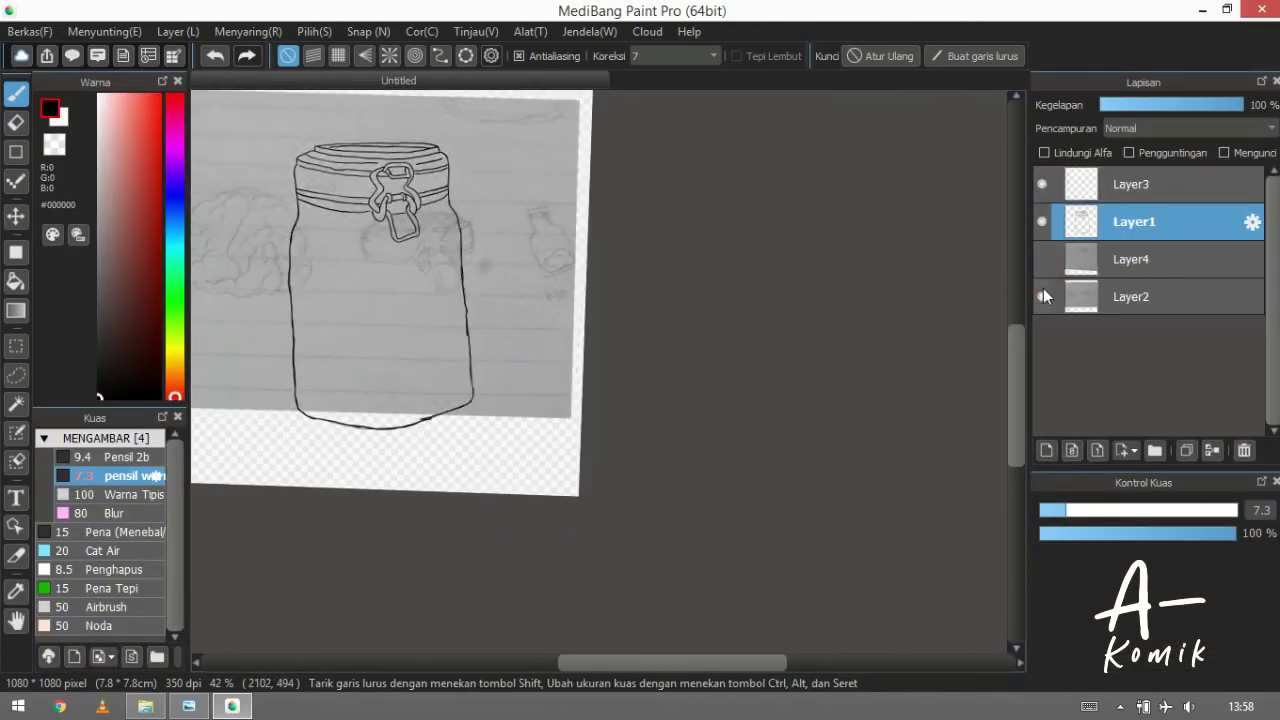
pyautogui.moveTo(443, 268); pyautogui.dragTo(543, 311)
pyautogui.press('v')
pyautogui.moveTo(466, 352)
pyautogui.mouseDown()
pyautogui.moveTo(538, 362)
pyautogui.moveTo(480, 331)
pyautogui.moveTo(474, 343)
pyautogui.moveTo(649, 492)
pyautogui.moveTo(634, 491)
pyautogui.moveTo(620, 460)
pyautogui.mouseUp()
pyautogui.click(1152, 297)
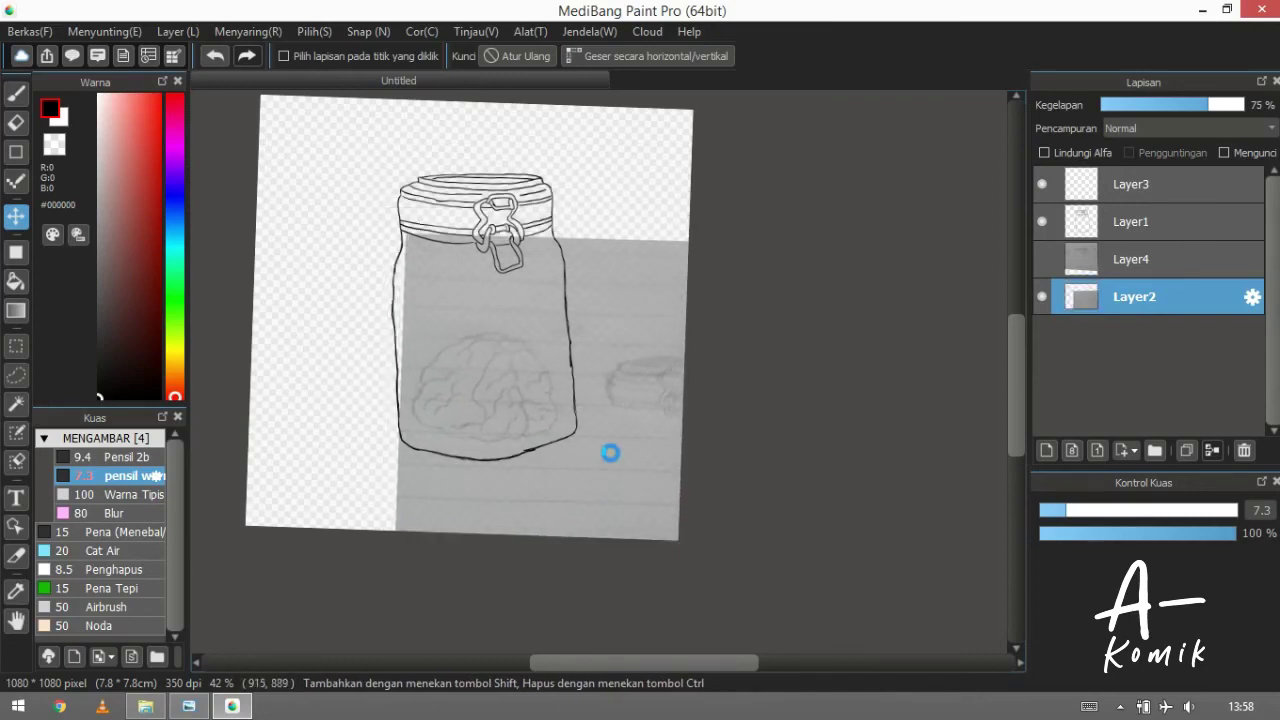
# Transform Layer2 to enlarge the brain sketch and position it so it fills the lower part of the jar
pyautogui.hotkey('ctrl', 't')
pyautogui.moveTo(831, 202); pyautogui.dragTo(929, 141)
pyautogui.moveTo(743, 254)
pyautogui.mouseDown()
pyautogui.moveTo(702, 283)
pyautogui.moveTo(740, 271)
pyautogui.moveTo(730, 274)
pyautogui.mouseUp()
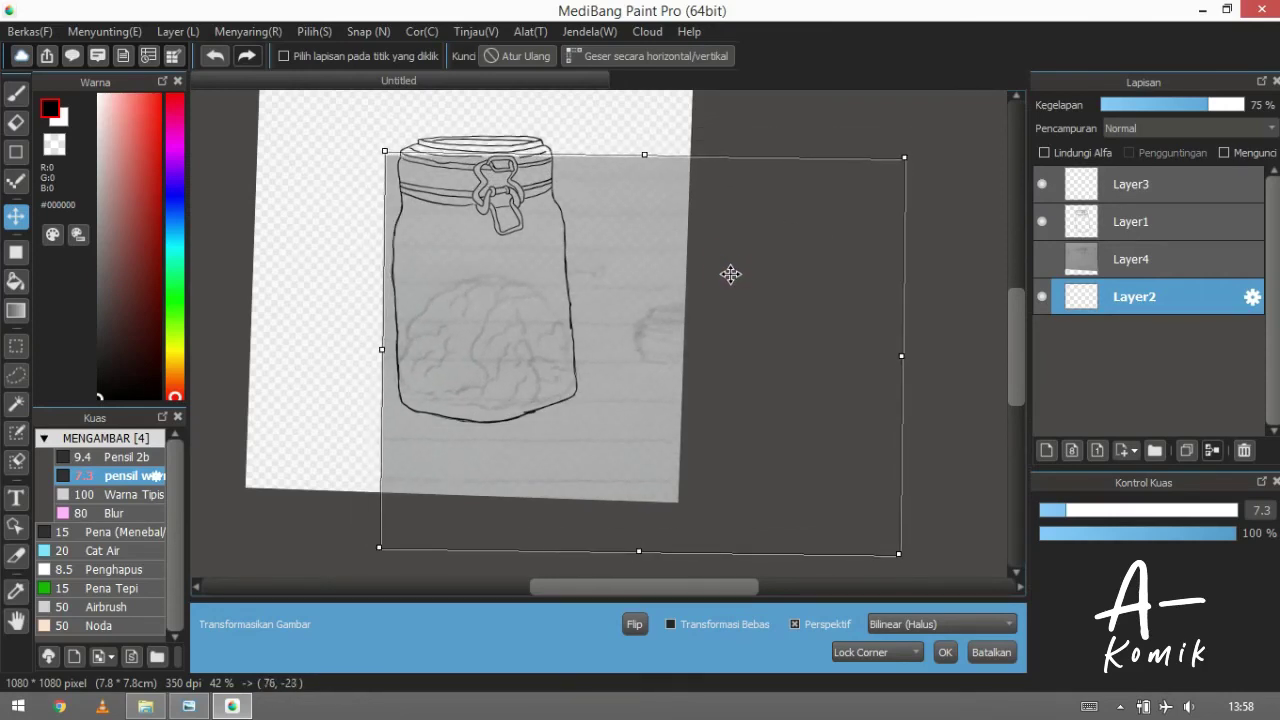
pyautogui.moveTo(908, 167); pyautogui.dragTo(889, 146)
pyautogui.press('Return')
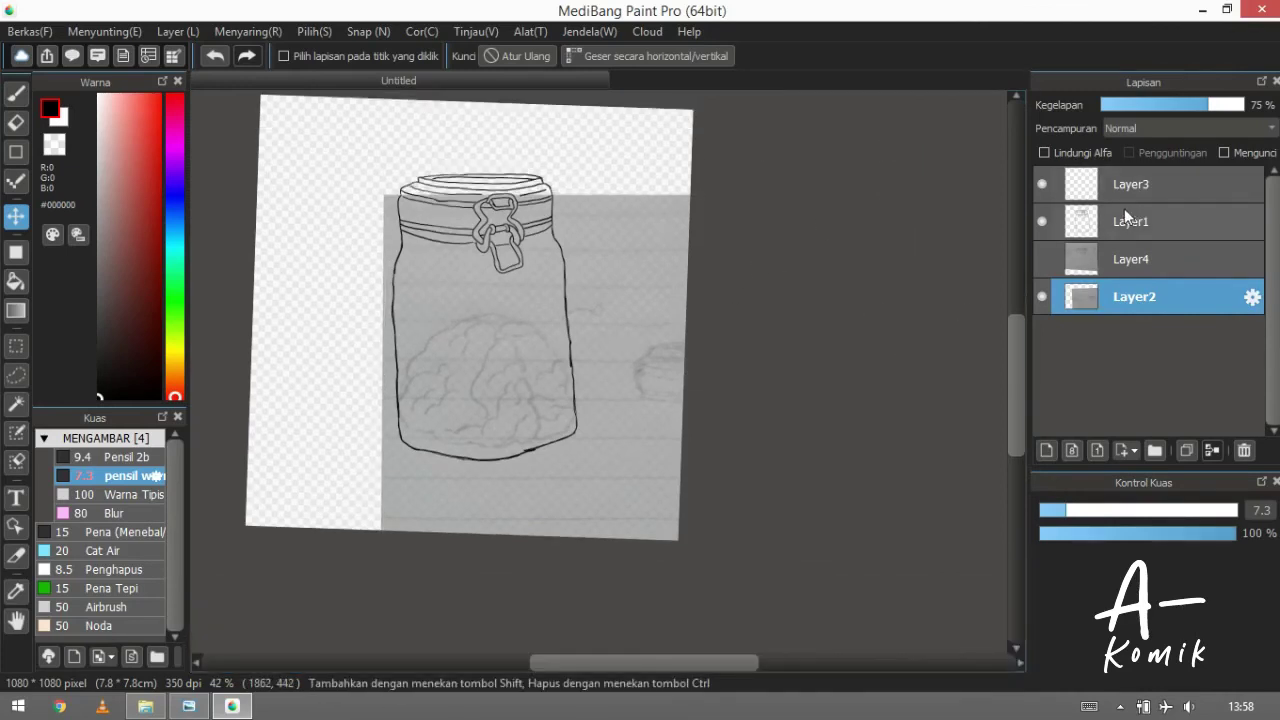
# Add a new layer and place it between Layer1 and Layer4
pyautogui.click(1122, 224)
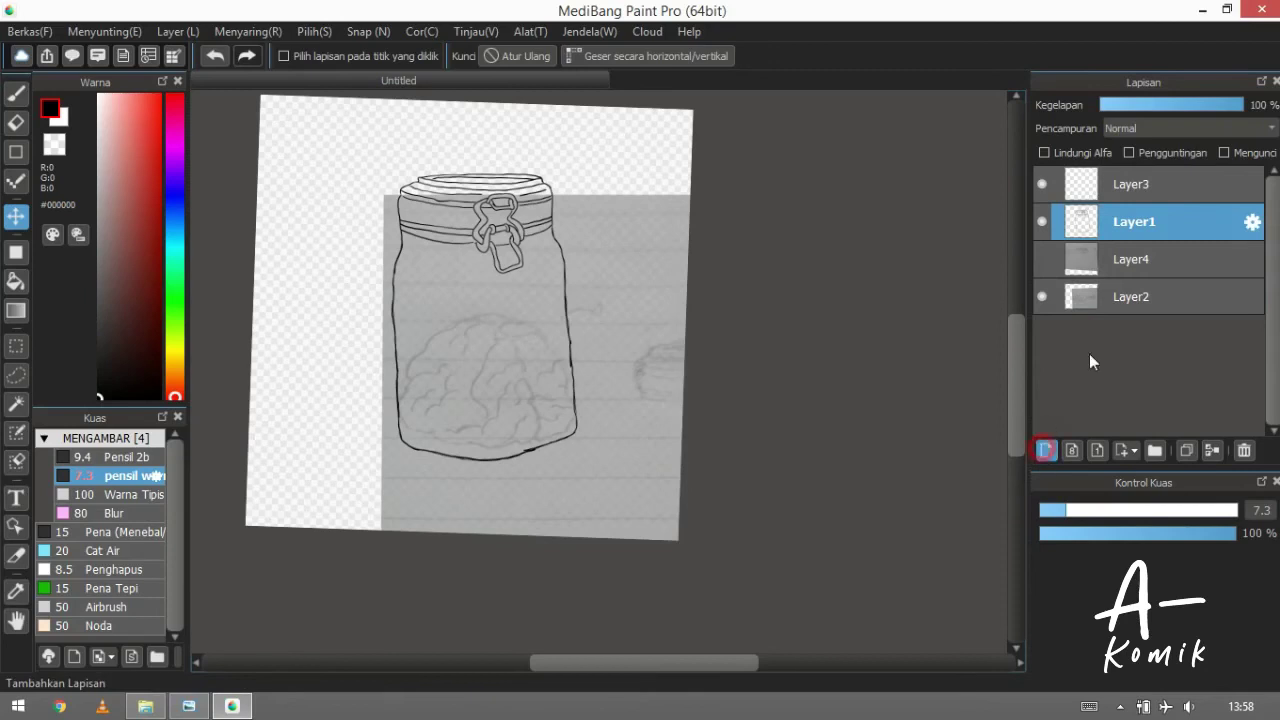
pyautogui.click(1046, 450)
pyautogui.moveTo(1133, 225); pyautogui.dragTo(1131, 268)
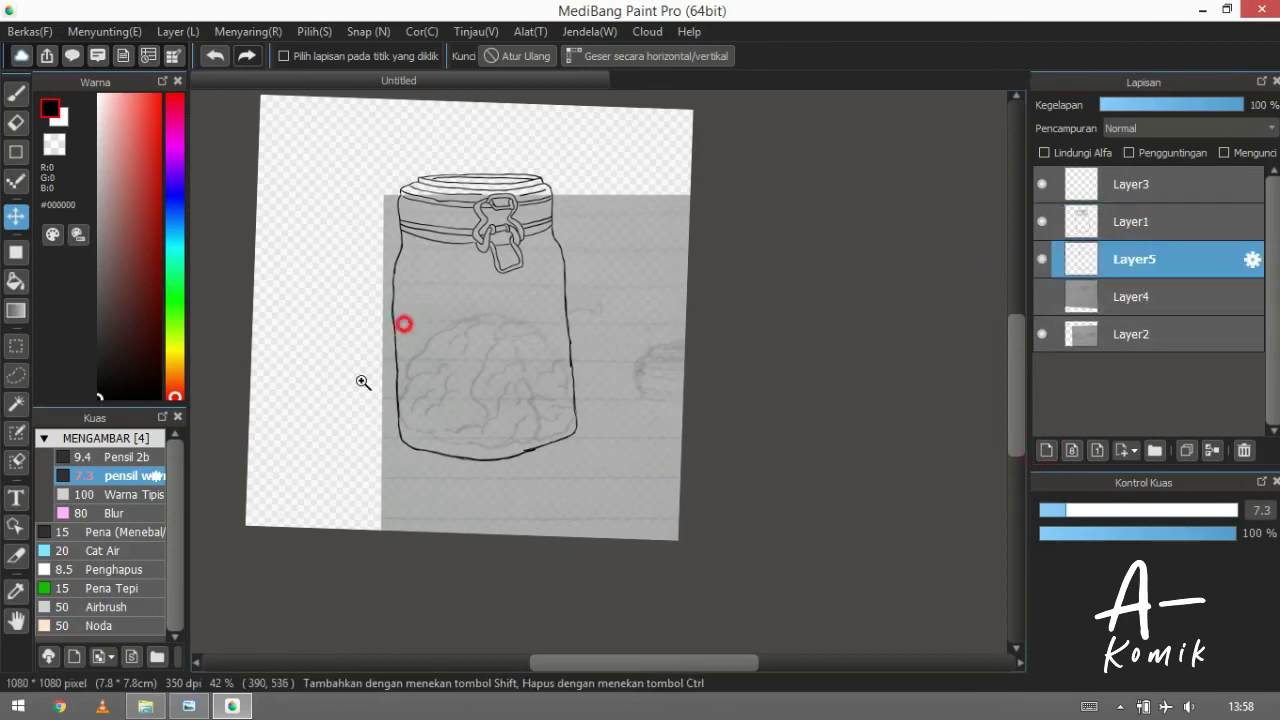
# Trace the brain's lower left outline and bottom lobe with the brush on Layer5
pyautogui.keyDown('ctrl'); pyautogui.click(400, 325); pyautogui.keyUp('ctrl')
pyautogui.keyDown('ctrl'); pyautogui.click(396, 370); pyautogui.keyUp('ctrl')
pyautogui.moveTo(434, 417); pyautogui.dragTo(373, 266)
pyautogui.moveTo(435, 306); pyautogui.dragTo(364, 342)
pyautogui.keyDown('ctrl'); pyautogui.click(351, 360); pyautogui.keyUp('ctrl')
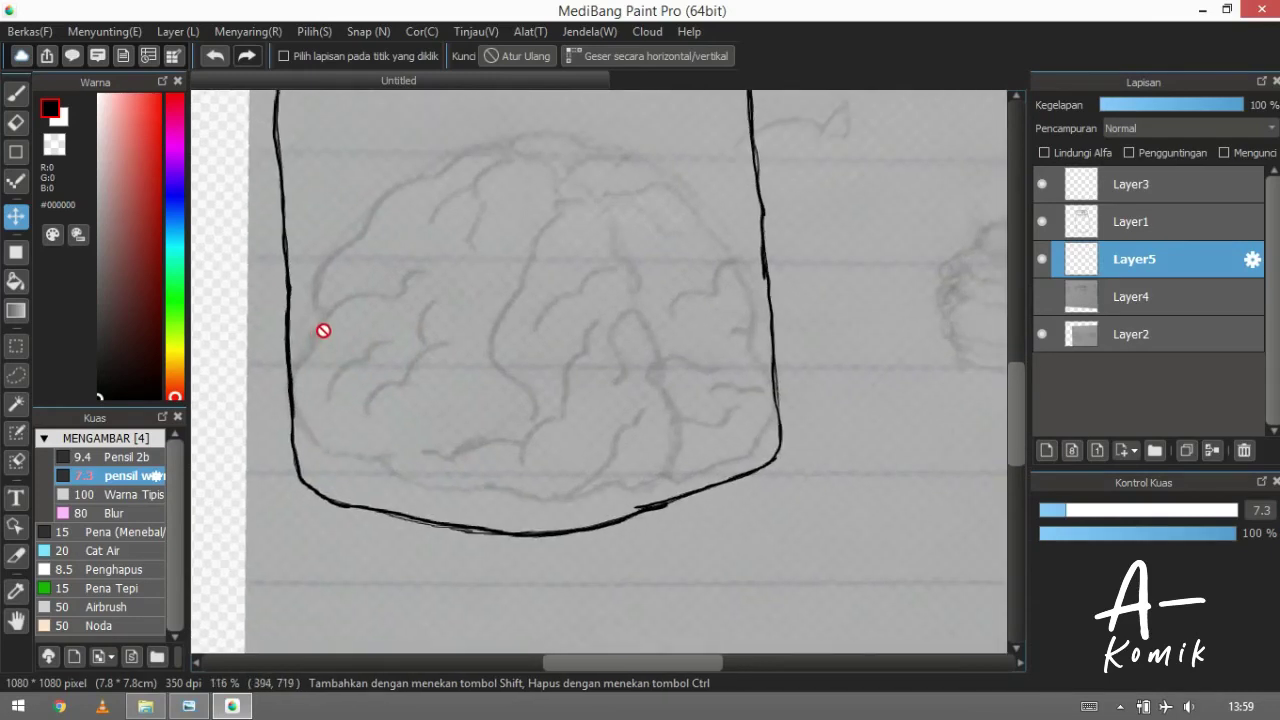
pyautogui.press('b')
pyautogui.moveTo(329, 312); pyautogui.dragTo(315, 340)
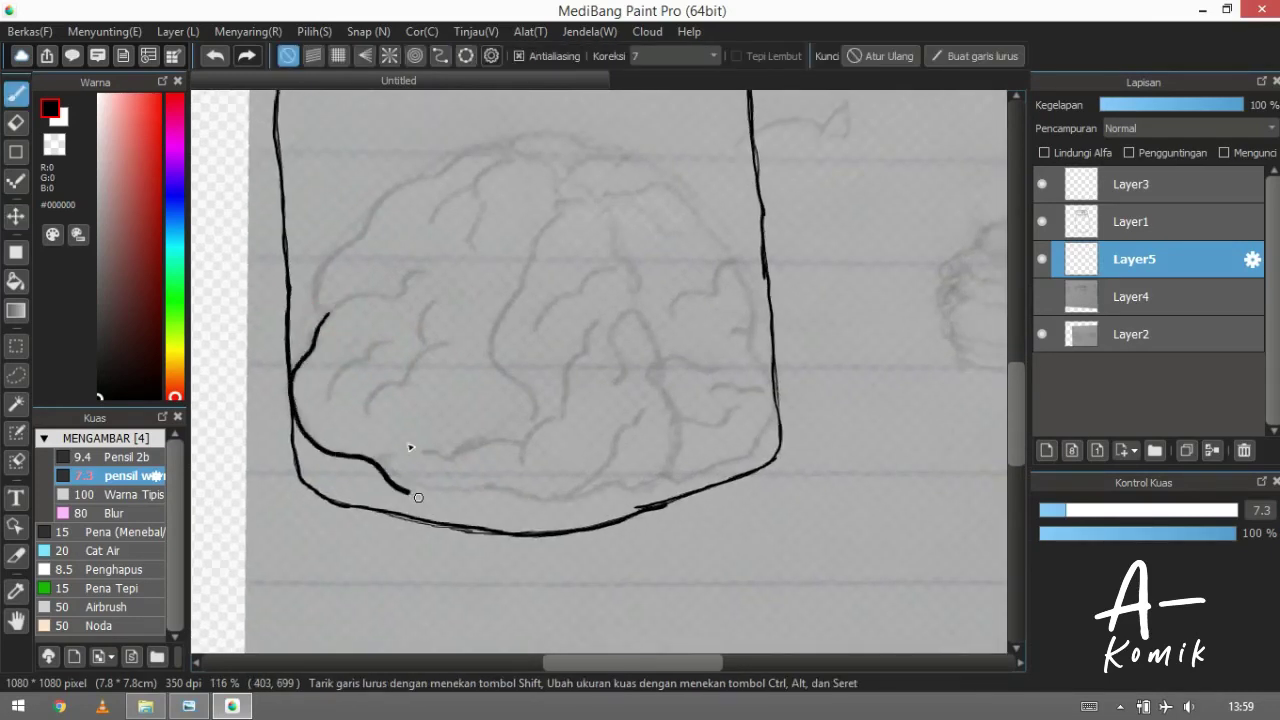
pyautogui.moveTo(444, 497)
pyautogui.mouseDown()
pyautogui.moveTo(386, 494)
pyautogui.moveTo(500, 468)
pyautogui.moveTo(567, 401)
pyautogui.moveTo(580, 337)
pyautogui.mouseUp()
# Draw the short curved fold lines inside the brain's left lobe
pyautogui.scroll(-1, 503, 394)
pyautogui.moveTo(348, 388); pyautogui.dragTo(390, 359)
pyautogui.moveTo(393, 352); pyautogui.dragTo(465, 296)
pyautogui.moveTo(447, 275)
pyautogui.mouseDown()
pyautogui.moveTo(332, 364)
pyautogui.moveTo(507, 361)
pyautogui.moveTo(529, 300)
pyautogui.moveTo(476, 284)
pyautogui.mouseUp()
pyautogui.click(438, 315)
pyautogui.moveTo(430, 328); pyautogui.dragTo(425, 360)
pyautogui.moveTo(423, 371); pyautogui.dragTo(382, 418)
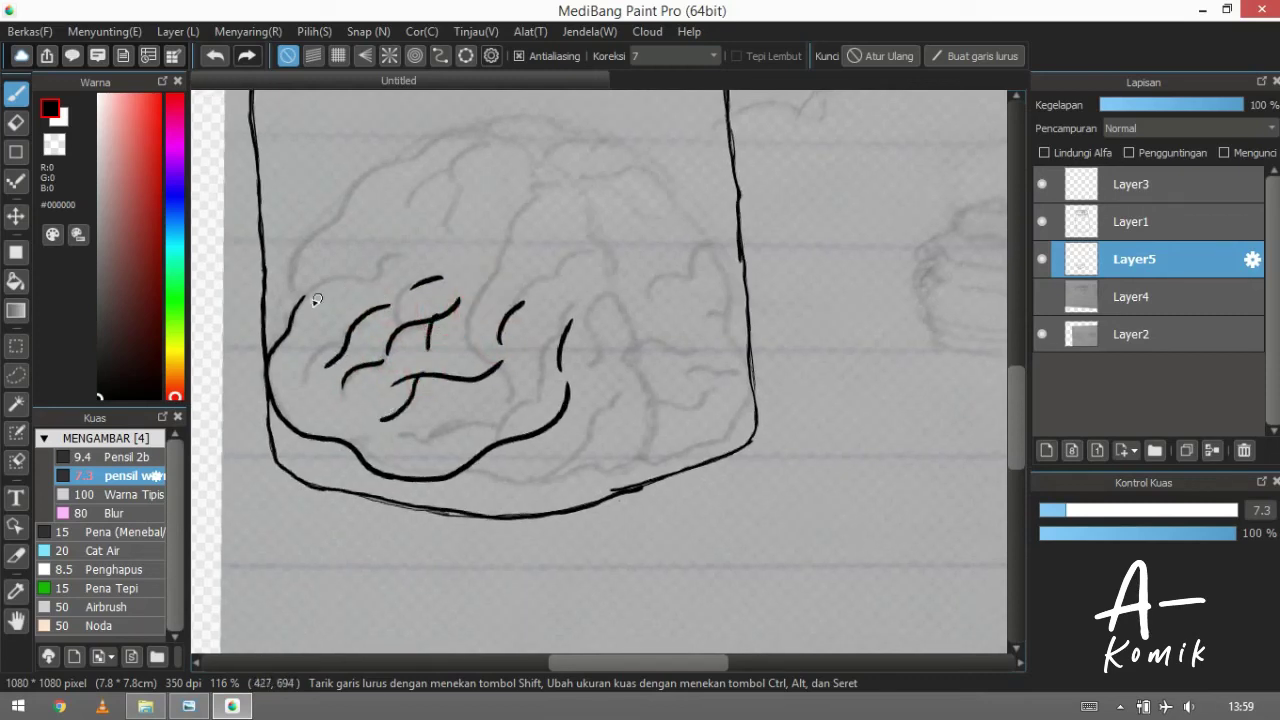
# Trace the brain's upper left outline and its adjoining folds up to the top of the left lobe
pyautogui.moveTo(306, 289); pyautogui.dragTo(380, 253)
pyautogui.moveTo(309, 299)
pyautogui.mouseDown()
pyautogui.moveTo(370, 180)
pyautogui.moveTo(328, 256)
pyautogui.mouseUp()
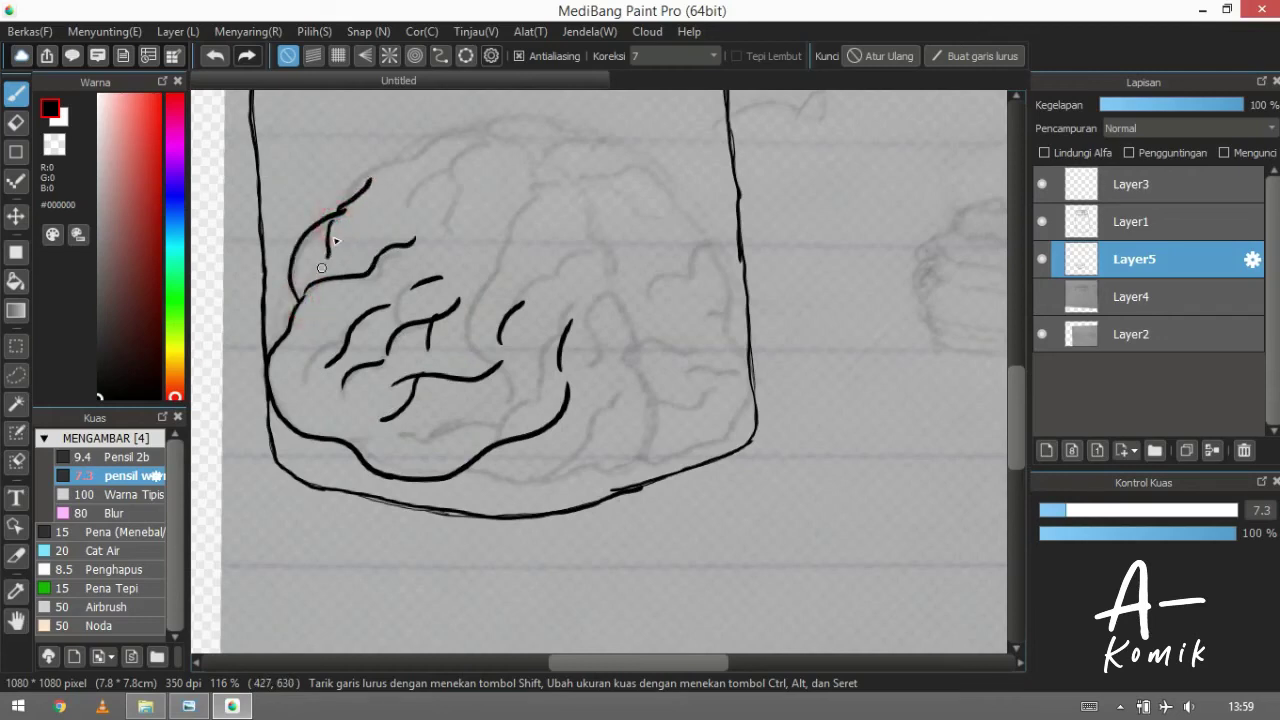
pyautogui.moveTo(371, 181)
pyautogui.mouseDown()
pyautogui.moveTo(480, 140)
pyautogui.moveTo(557, 190)
pyautogui.moveTo(583, 247)
pyautogui.mouseUp()
pyautogui.moveTo(545, 206); pyautogui.dragTo(535, 186)
pyautogui.moveTo(462, 120)
pyautogui.mouseDown()
pyautogui.moveTo(450, 170)
pyautogui.moveTo(443, 140)
pyautogui.moveTo(400, 145)
pyautogui.mouseUp()
pyautogui.moveTo(474, 169); pyautogui.dragTo(464, 162)
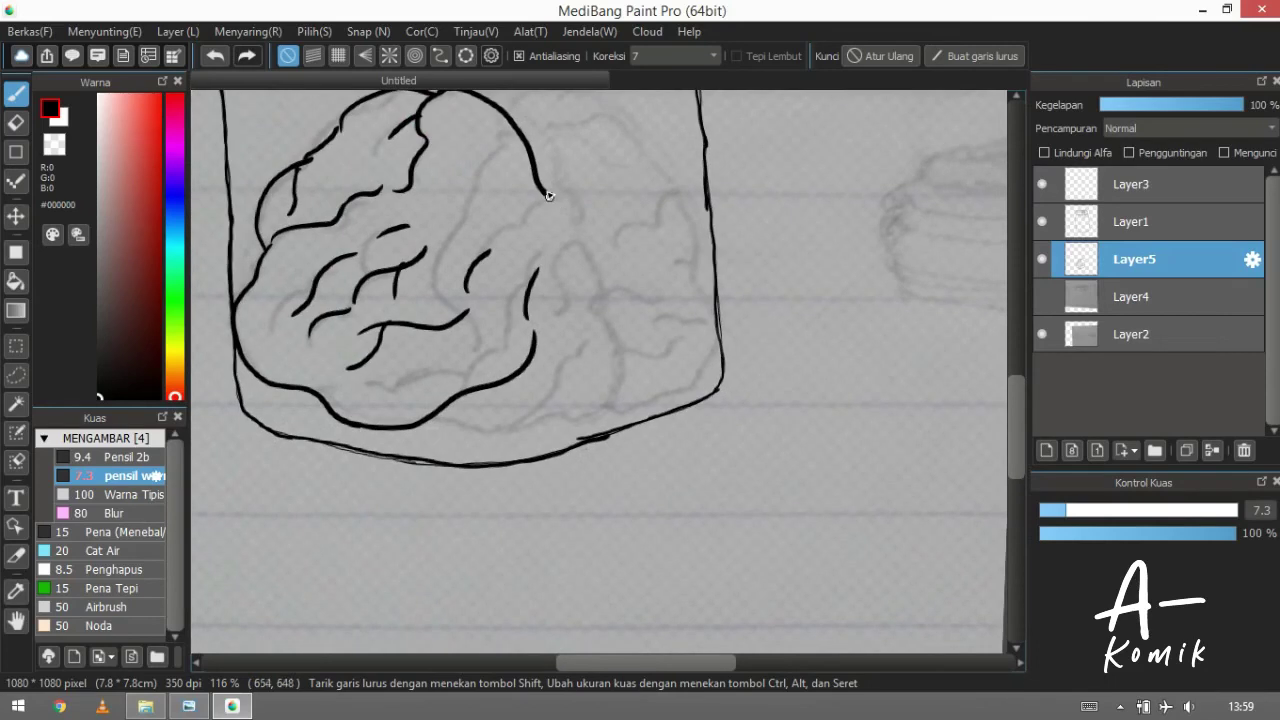
# Draw the dividing line down the brain's middle and the second lobe's lower edge
pyautogui.moveTo(515, 120)
pyautogui.mouseDown()
pyautogui.moveTo(553, 138)
pyautogui.moveTo(612, 372)
pyautogui.mouseUp()
pyautogui.scroll(-1, 591, 363)
pyautogui.moveTo(434, 397)
pyautogui.mouseDown()
pyautogui.moveTo(486, 410)
pyautogui.moveTo(550, 372)
pyautogui.mouseUp()
pyautogui.moveTo(587, 332); pyautogui.dragTo(590, 336)
pyautogui.scroll(2, 514, 240)
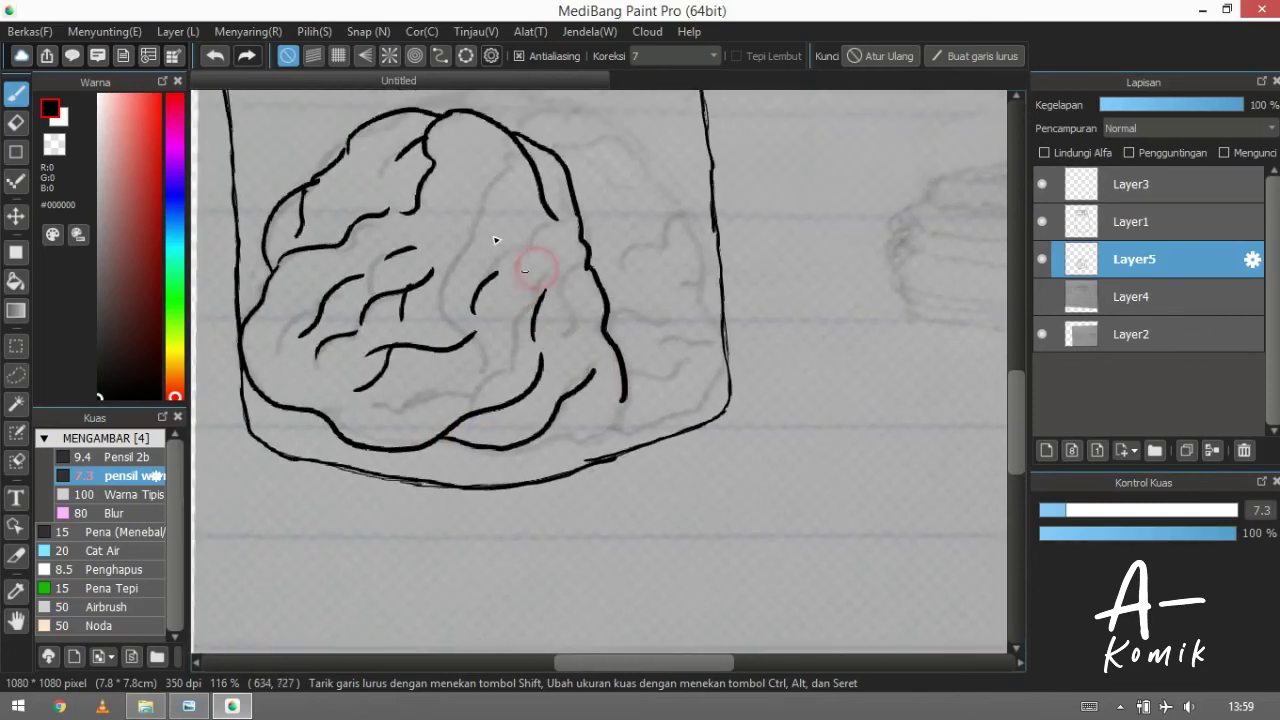
# Add a fold beside the brain's dividing line and trace the right lobe's upper outline from its top down along the jar wall
pyautogui.moveTo(486, 240); pyautogui.dragTo(549, 216)
pyautogui.moveTo(388, 163)
pyautogui.mouseDown()
pyautogui.moveTo(527, 150)
pyautogui.moveTo(571, 181)
pyautogui.mouseUp()
pyautogui.moveTo(620, 191); pyautogui.dragTo(606, 198)
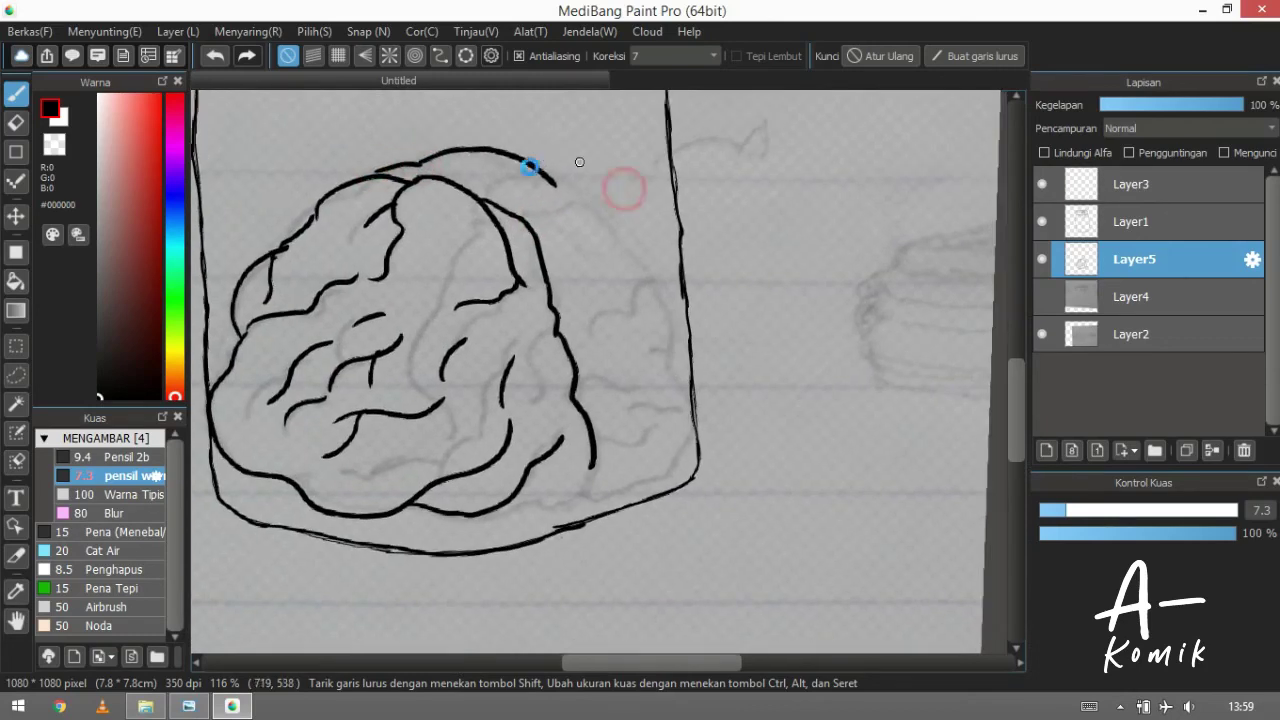
pyautogui.press('e')
pyautogui.moveTo(520, 152)
pyautogui.mouseDown()
pyautogui.moveTo(579, 180)
pyautogui.moveTo(546, 161)
pyautogui.moveTo(650, 212)
pyautogui.mouseUp()
pyautogui.press('b')
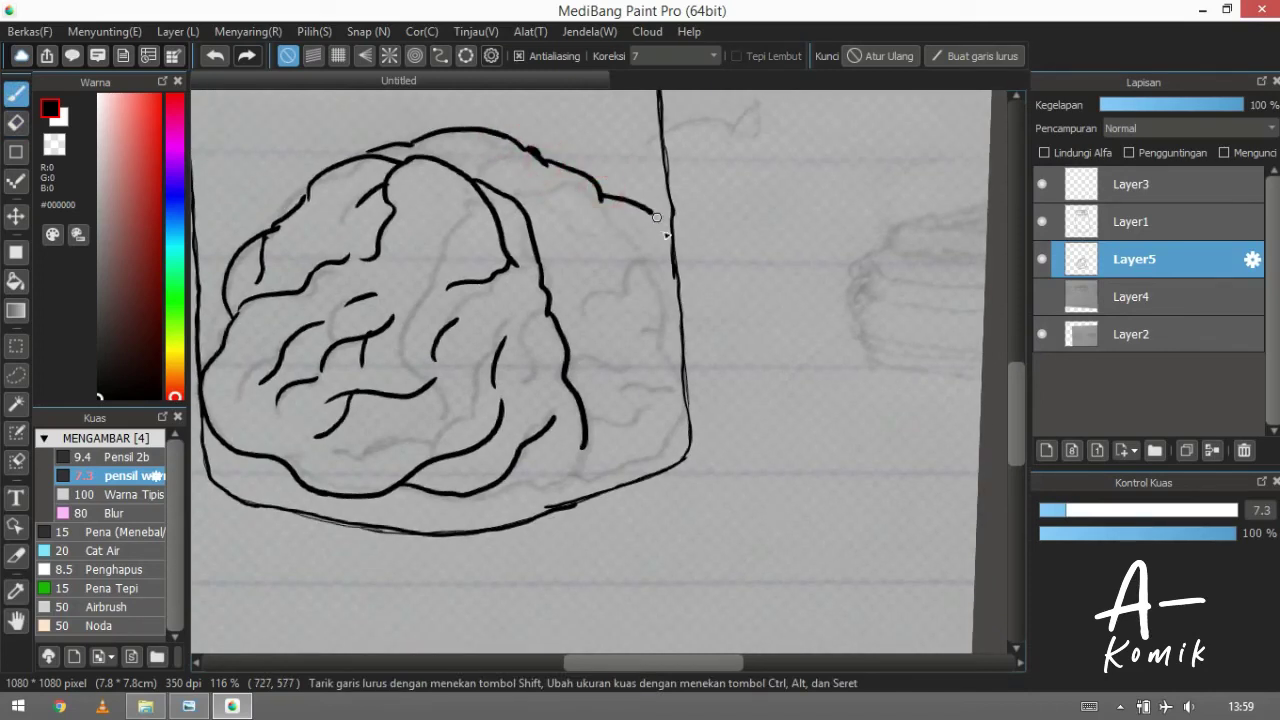
pyautogui.scroll(-1, 673, 259)
pyautogui.moveTo(672, 280); pyautogui.dragTo(672, 335)
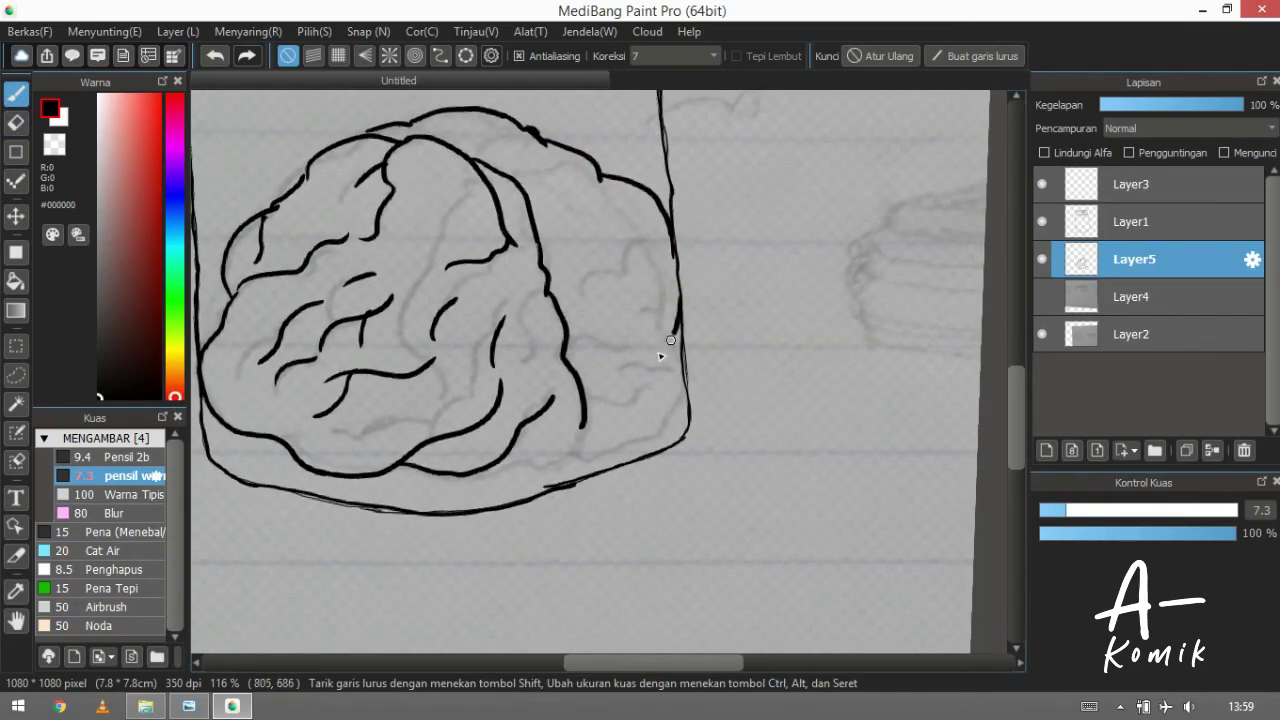
# Trace the right lobe's lower outline and the curved fold branching from the dividing line, undoing the faulty last stroke
pyautogui.scroll(-1, 545, 420)
pyautogui.moveTo(504, 437)
pyautogui.mouseDown()
pyautogui.moveTo(546, 435)
pyautogui.moveTo(585, 401)
pyautogui.moveTo(586, 420)
pyautogui.moveTo(623, 419)
pyautogui.moveTo(686, 383)
pyautogui.mouseUp()
pyautogui.scroll(1, 570, 311)
pyautogui.moveTo(568, 308); pyautogui.dragTo(674, 252)
pyautogui.scroll(1, 620, 245)
pyautogui.hotkey('ctrl', 'z')
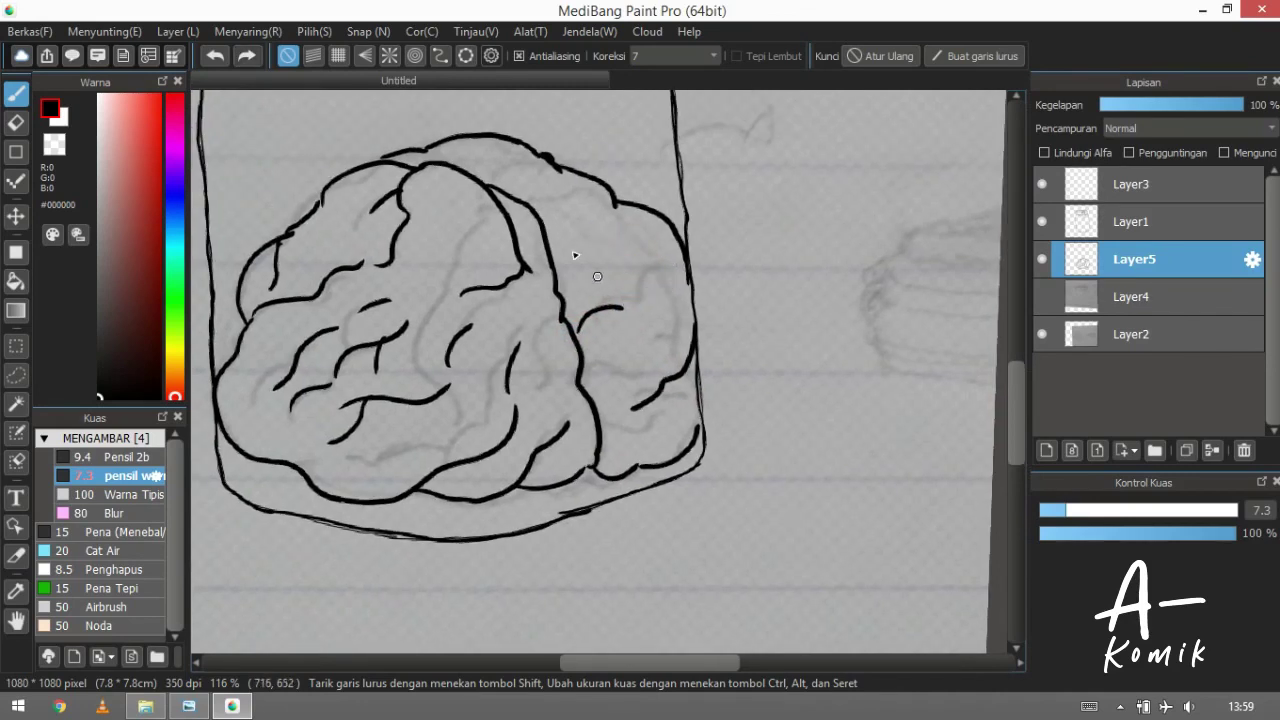
# Draw the remaining inner folds in the upper part of the brain's right lobe
pyautogui.moveTo(556, 232)
pyautogui.mouseDown()
pyautogui.moveTo(600, 225)
pyautogui.moveTo(620, 202)
pyautogui.moveTo(615, 234)
pyautogui.mouseUp()
pyautogui.moveTo(613, 242)
pyautogui.mouseDown()
pyautogui.moveTo(606, 281)
pyautogui.moveTo(626, 262)
pyautogui.moveTo(653, 332)
pyautogui.mouseUp()
pyautogui.moveTo(577, 260); pyautogui.dragTo(589, 296)
pyautogui.moveTo(505, 237)
pyautogui.mouseDown()
pyautogui.moveTo(538, 237)
pyautogui.moveTo(539, 220)
pyautogui.moveTo(440, 200)
pyautogui.mouseUp()
pyautogui.moveTo(435, 196); pyautogui.dragTo(503, 240)
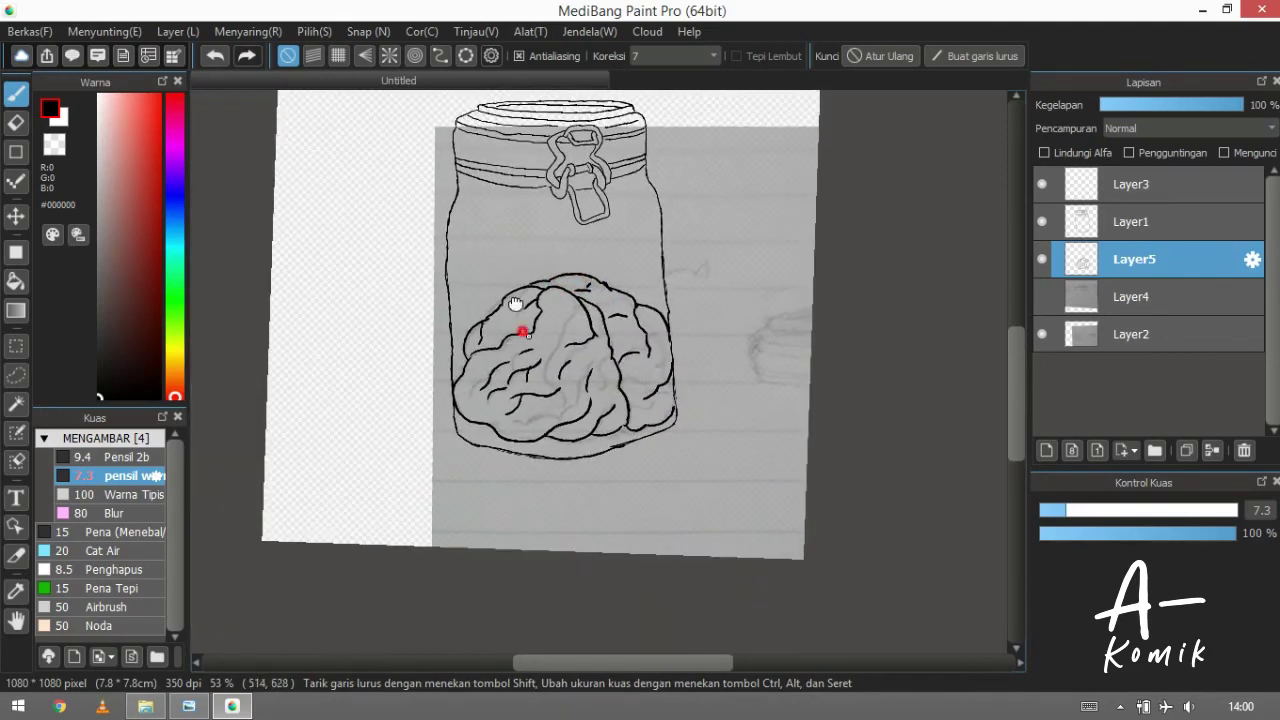
# Erase the short branching folds in the middle of the left lobe with the eraser enlarged to 21
pyautogui.moveTo(523, 332); pyautogui.dragTo(499, 267)
pyautogui.scroll(5, 511, 385)
pyautogui.scroll(-1, 477, 366)
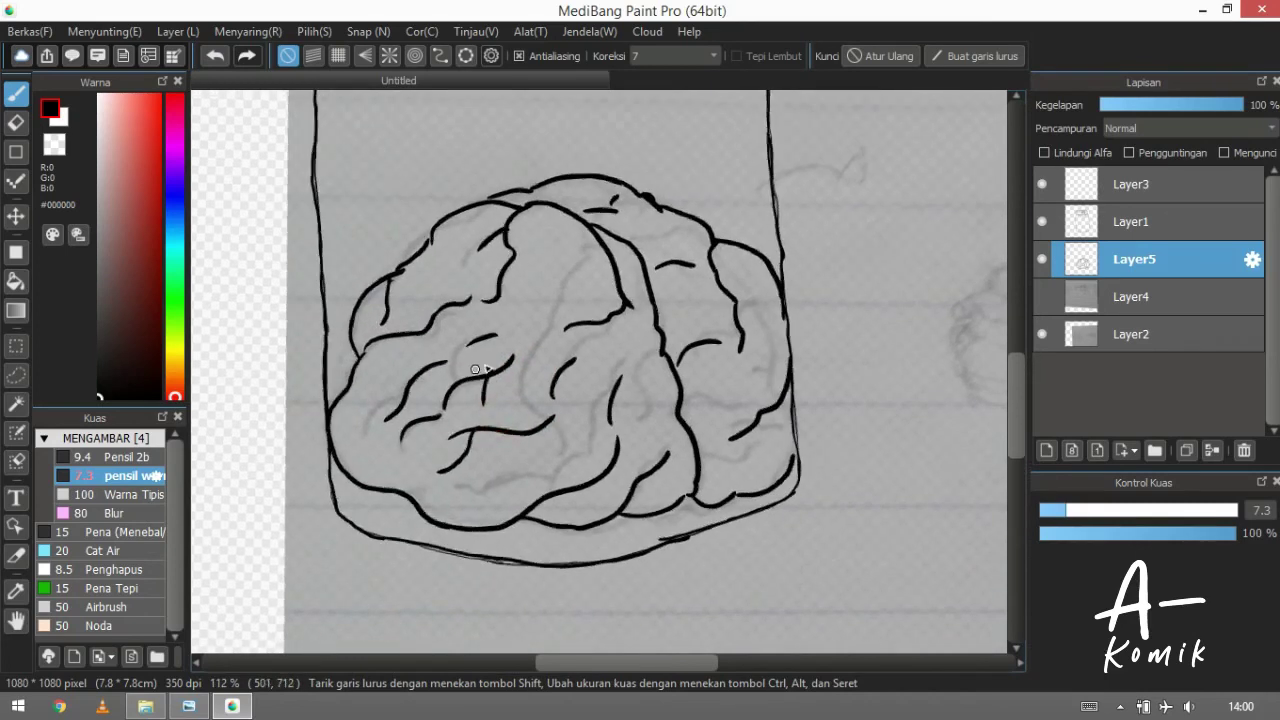
pyautogui.press('e')
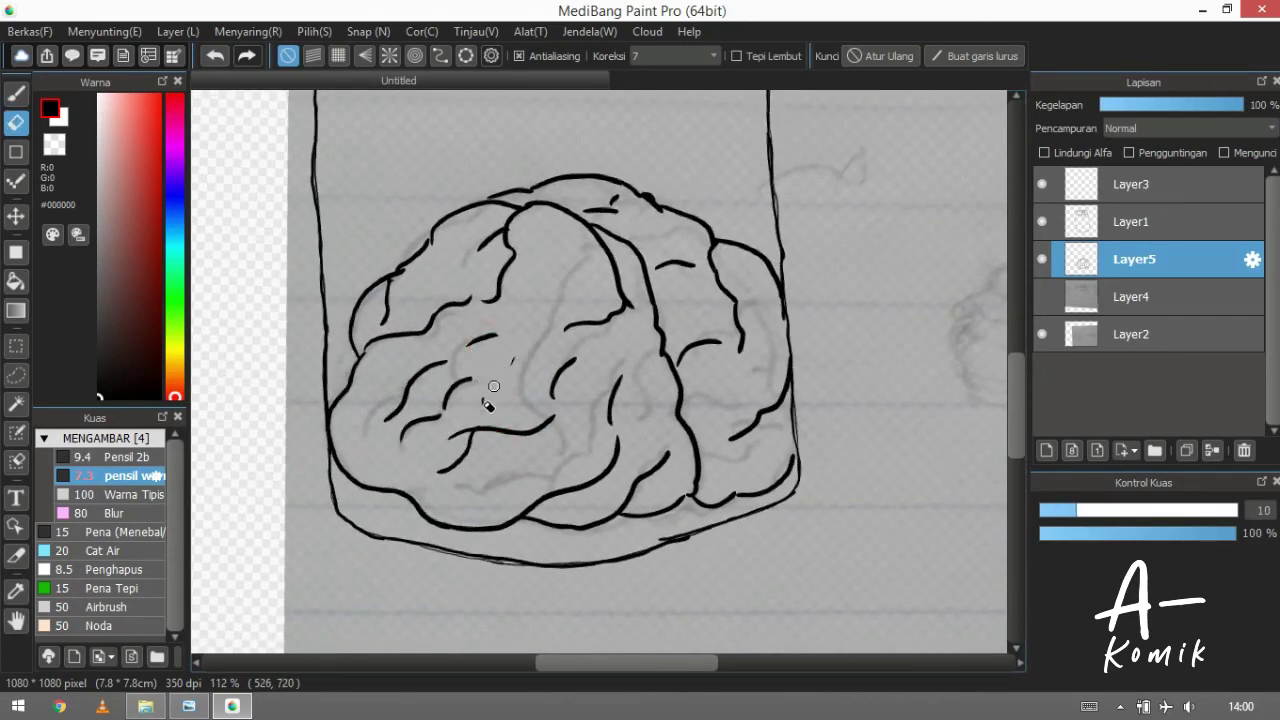
pyautogui.press(']')
pyautogui.moveTo(400, 457); pyautogui.dragTo(432, 396)
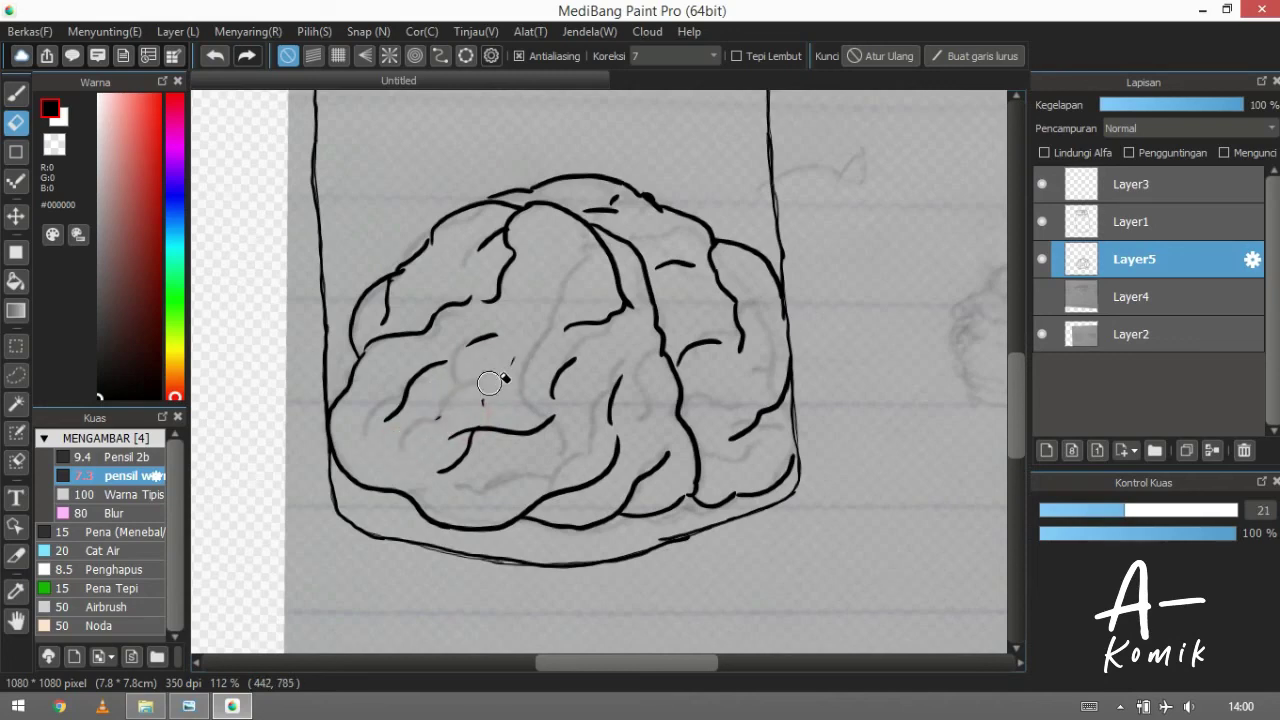
pyautogui.moveTo(488, 347)
pyautogui.mouseDown()
pyautogui.moveTo(461, 367)
pyautogui.moveTo(504, 291)
pyautogui.moveTo(496, 338)
pyautogui.mouseUp()
pyautogui.moveTo(466, 272); pyautogui.dragTo(548, 336)
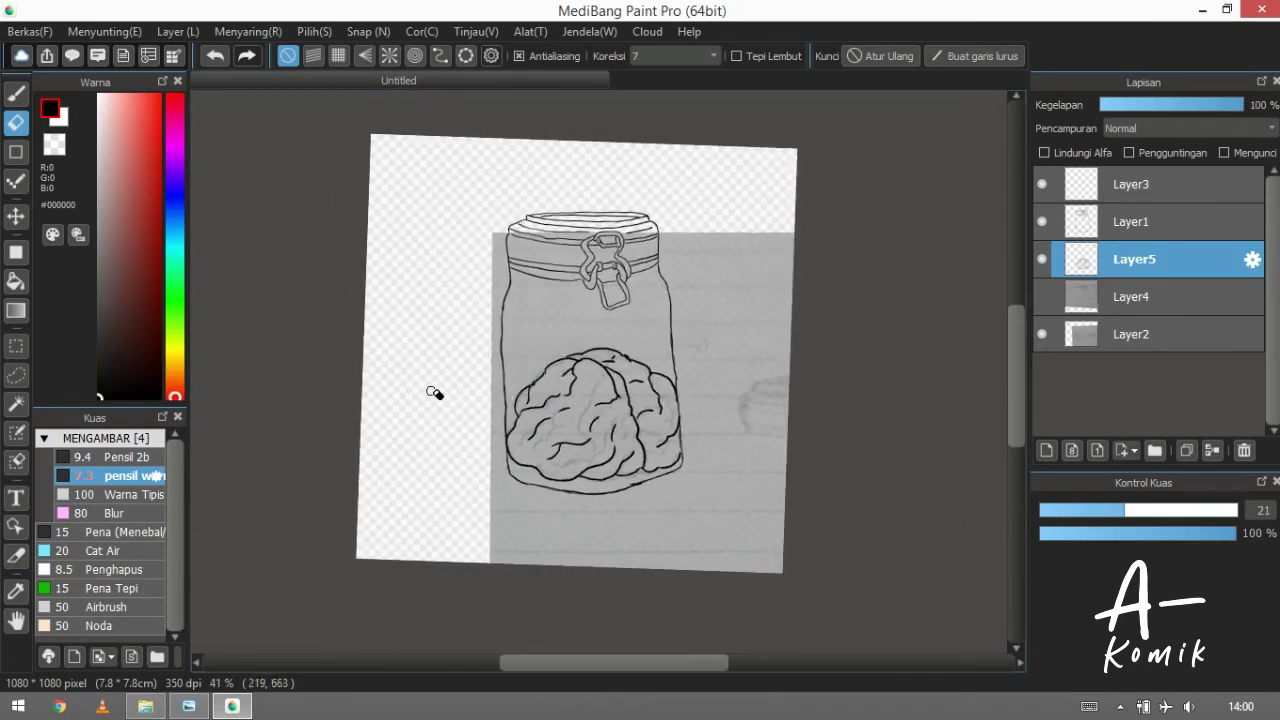
# Straighten the canvas view and group Layer1 and Layer5 into a folder
pyautogui.moveTo(409, 394); pyautogui.dragTo(449, 386)
pyautogui.keyDown('ctrl'); pyautogui.click(1106, 218); pyautogui.keyUp('ctrl')
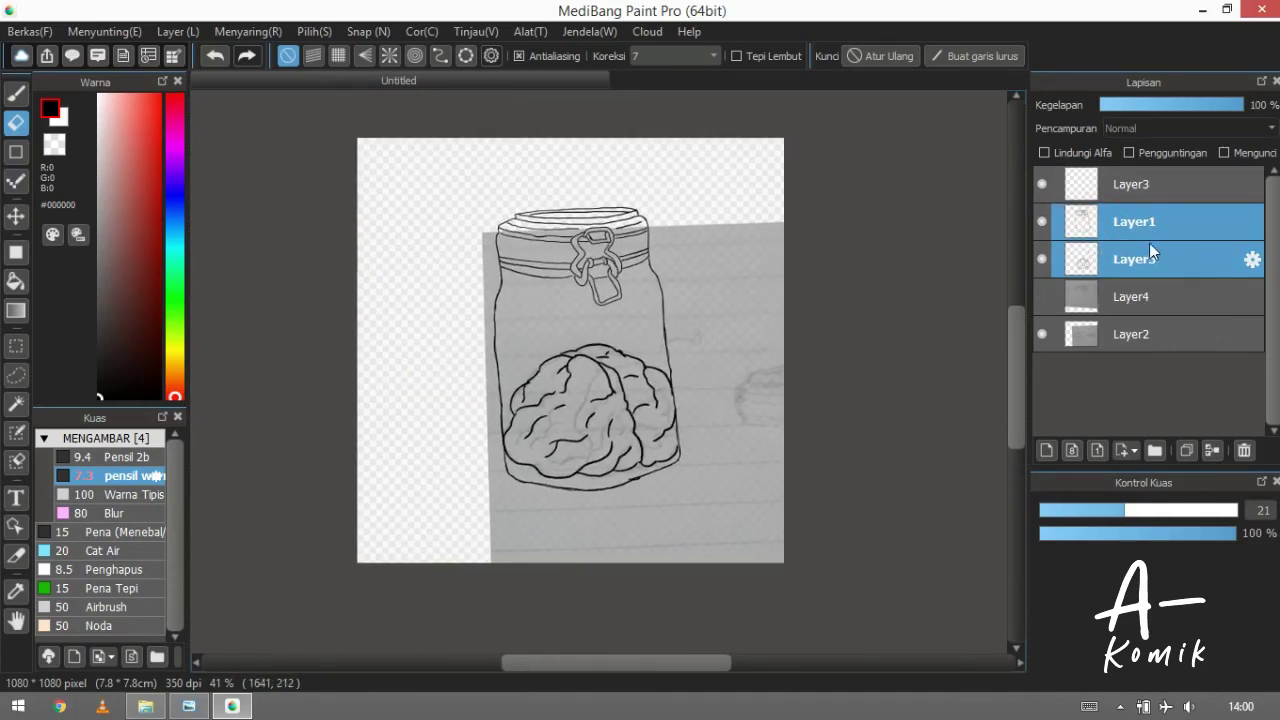
pyautogui.rightClick(1147, 253)
pyautogui.click(1121, 299)
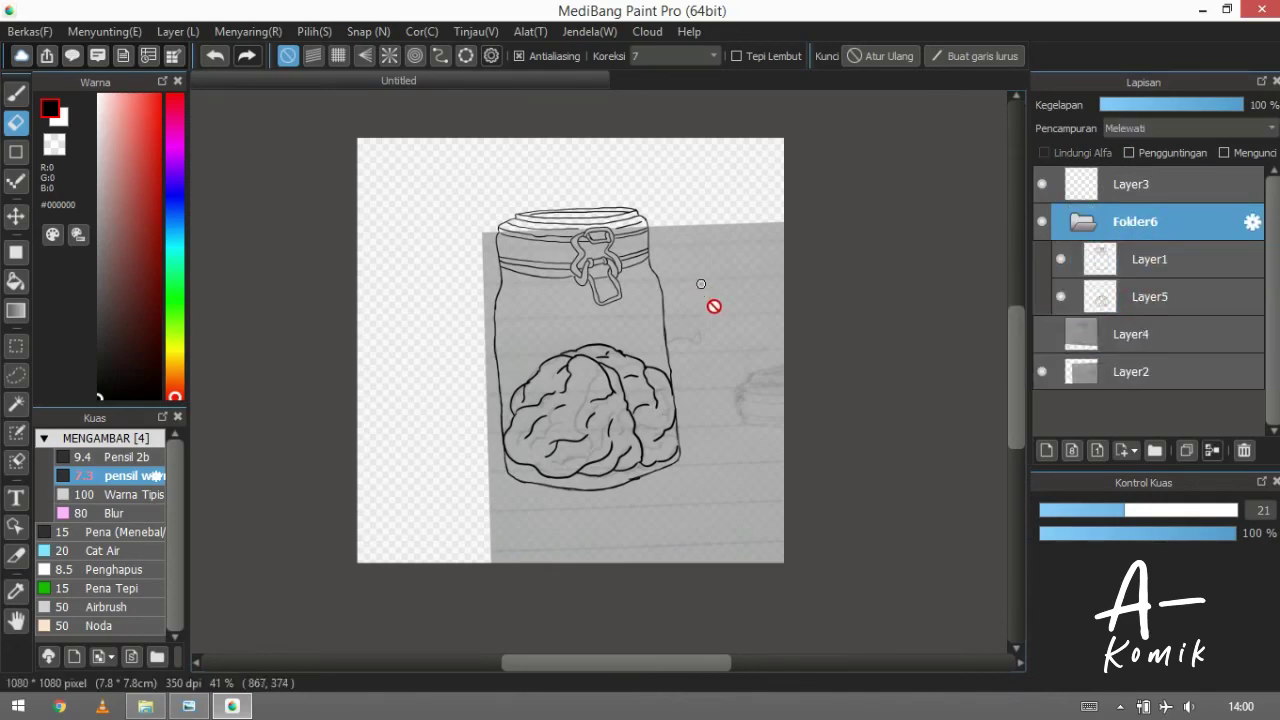
# Transform the grouped jar and brain, rotating them slightly clockwise to stand upright and moving them toward the canvas centre
pyautogui.press('v')
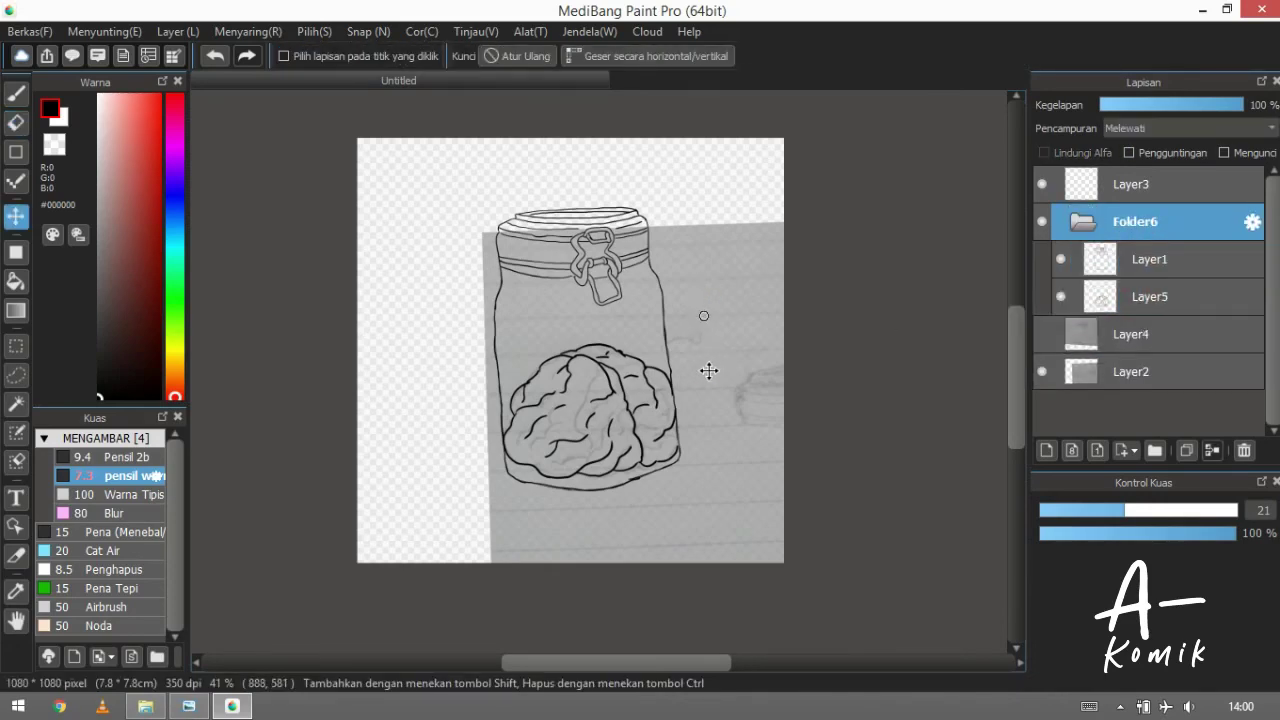
pyautogui.hotkey('ctrl', 't')
pyautogui.moveTo(720, 440)
pyautogui.mouseDown()
pyautogui.moveTo(711, 466)
pyautogui.moveTo(657, 461)
pyautogui.mouseUp()
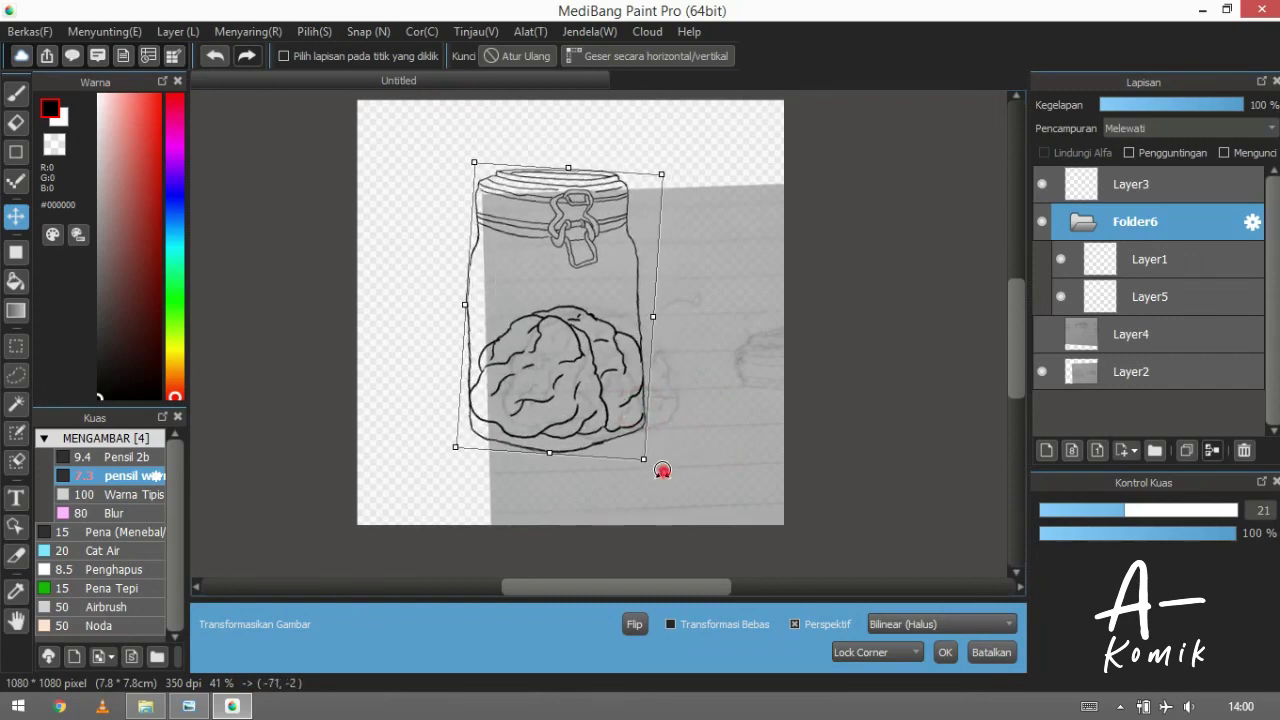
pyautogui.press('Return')
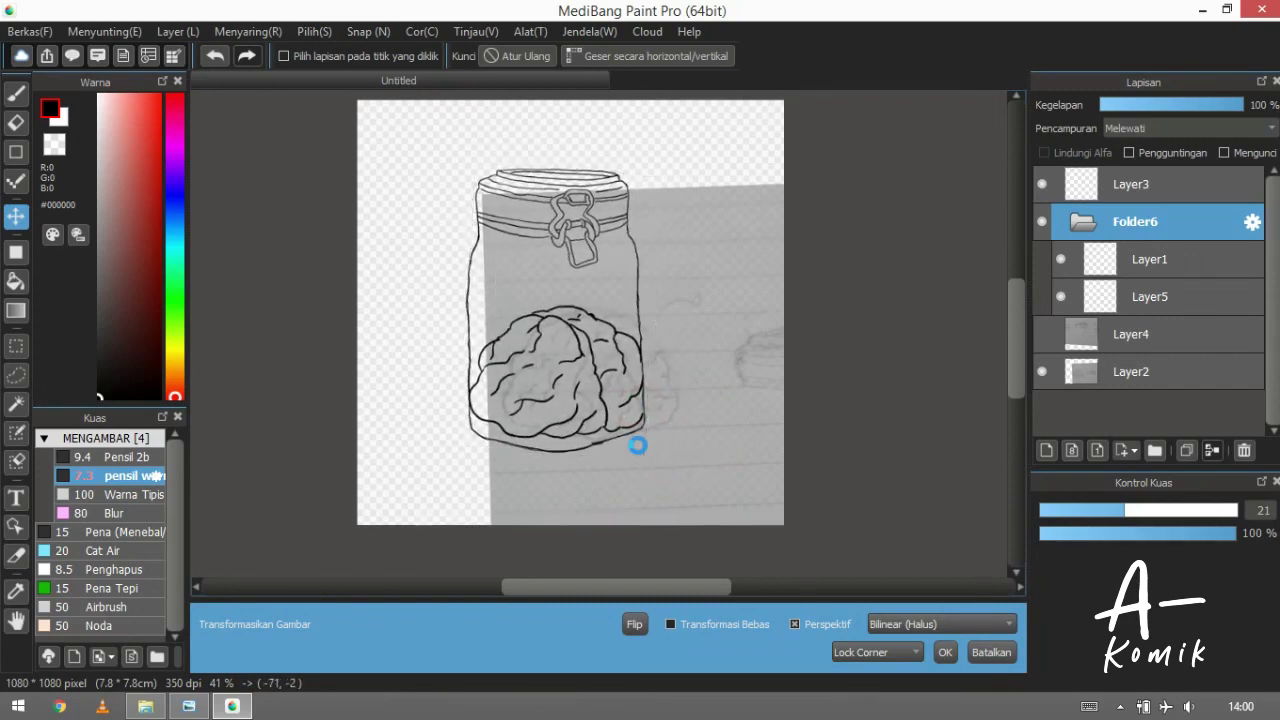
# Hide the sketch photo on Layer2 and add a new empty layer directly above Layer4
pyautogui.click(1122, 267)
pyautogui.click(1041, 372)
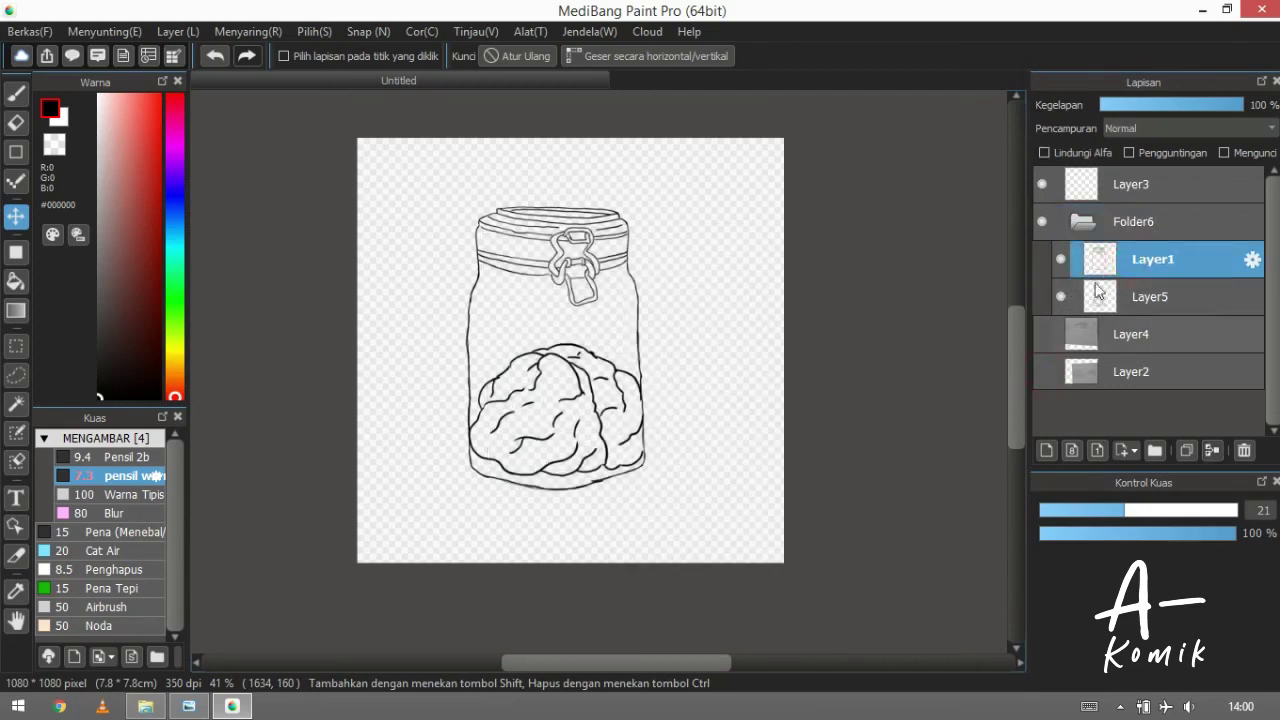
pyautogui.click(1100, 336)
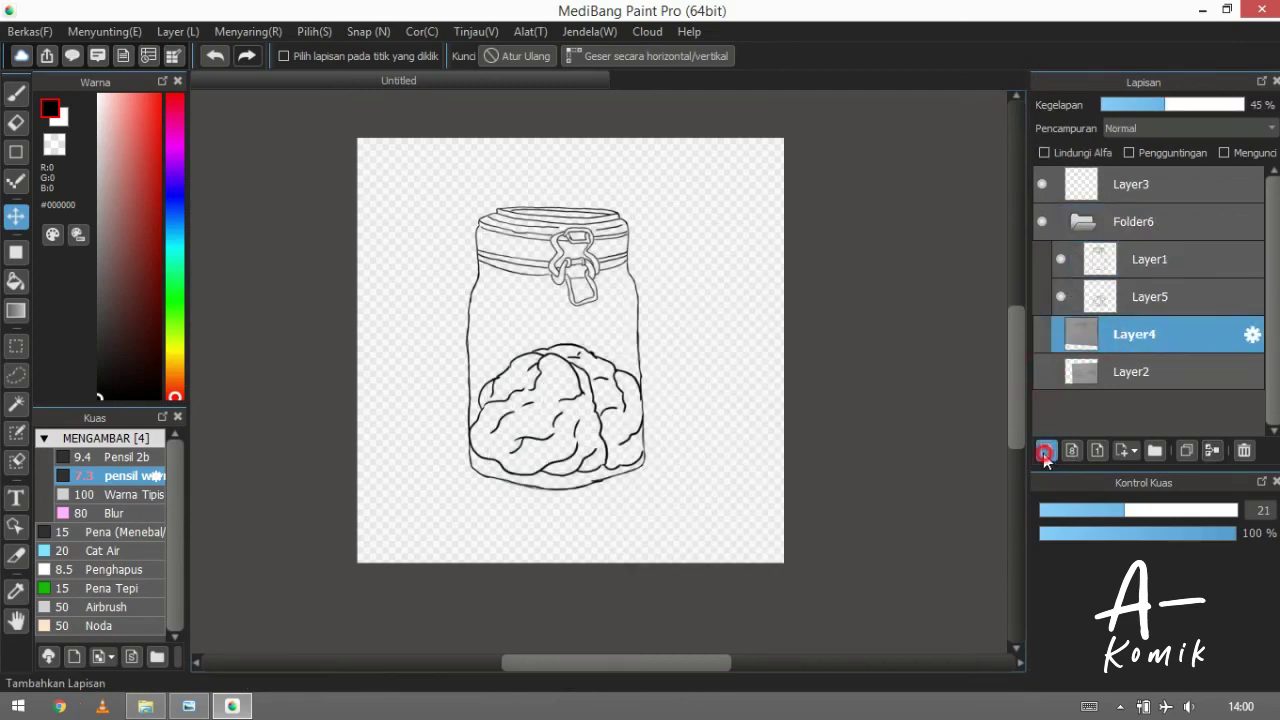
pyautogui.click(1046, 450)
pyautogui.scroll(1, 560, 345)
pyautogui.scroll(1, 537, 388)
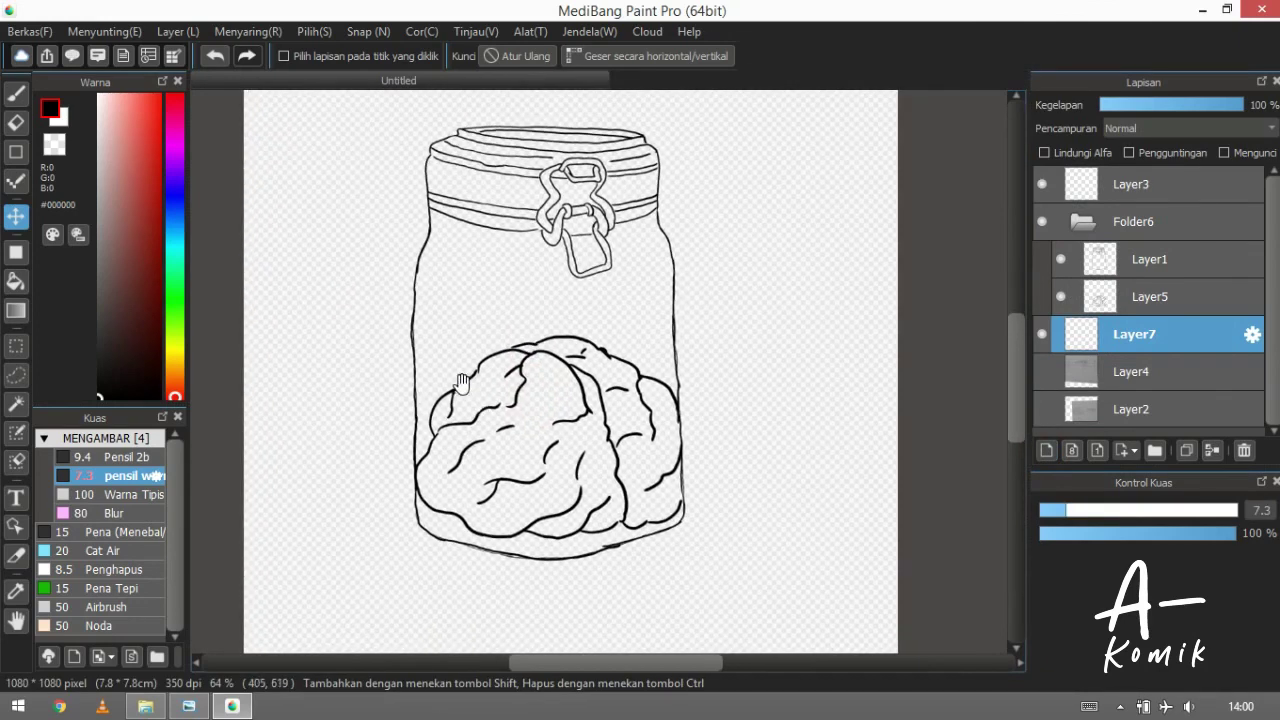
pyautogui.scroll(1, 465, 380)
pyautogui.scroll(-2, 490, 385)
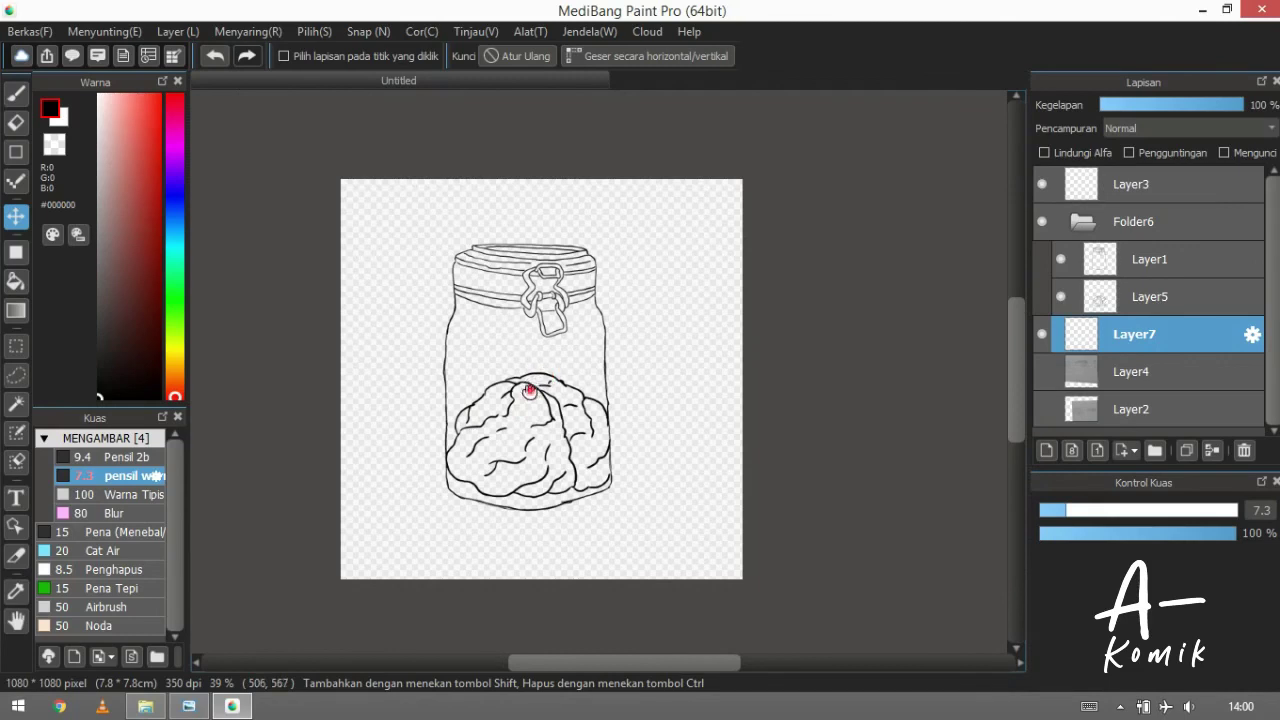
pyautogui.moveTo(530, 391); pyautogui.dragTo(540, 382)
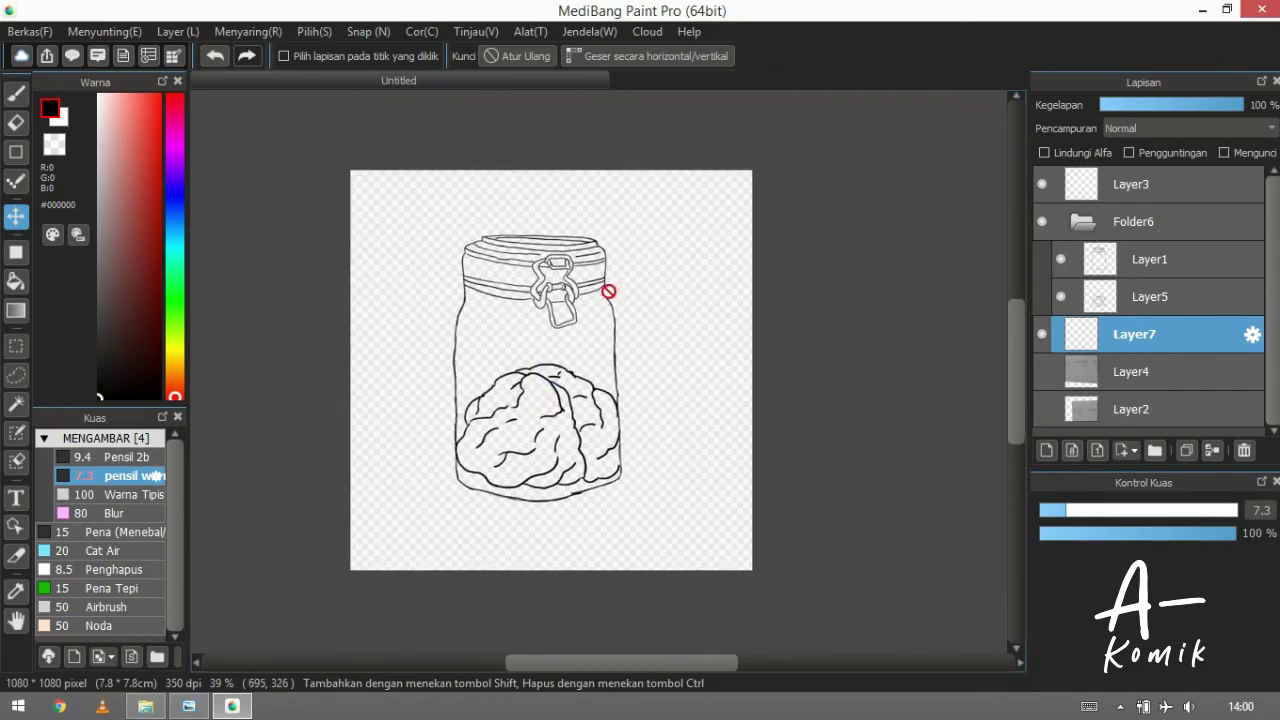
# Save the drawing as OTKA in MediBang Paint Pro (*.mdp) format in the BELAJAR KOMIK folder
pyautogui.click(29, 31)
pyautogui.click(99, 260)
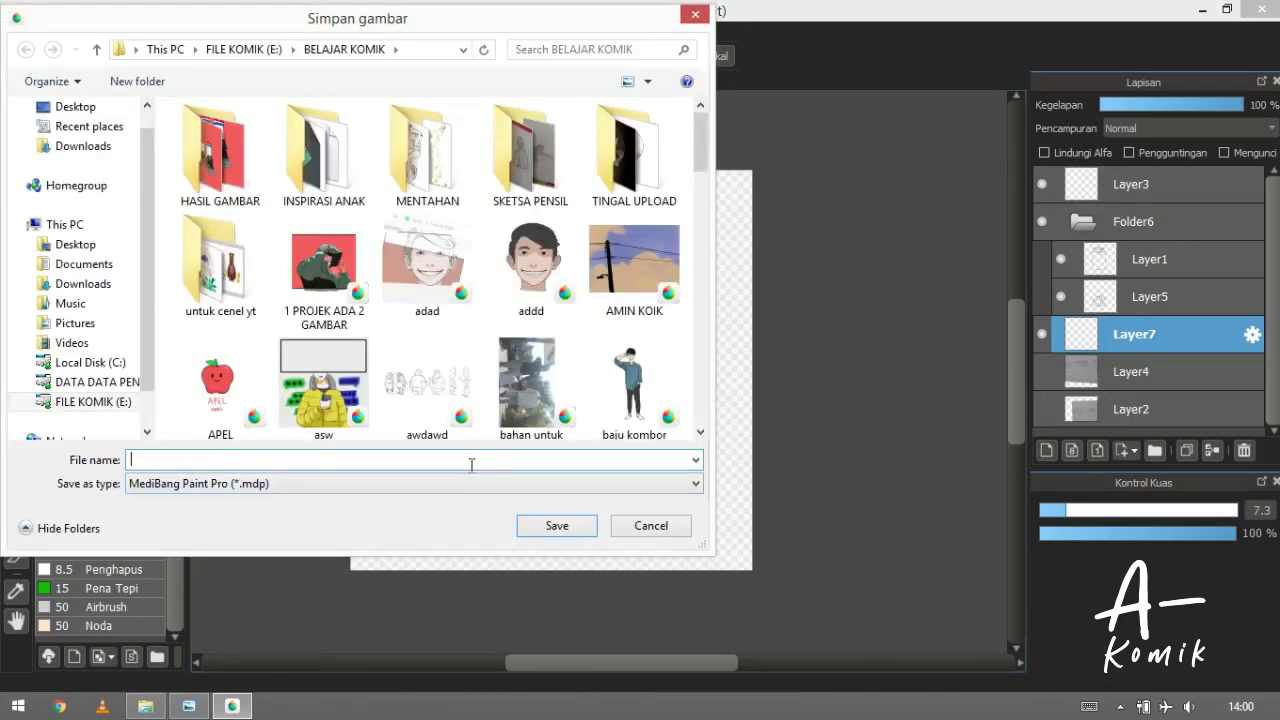
pyautogui.write('OTKA')
pyautogui.press('Return')
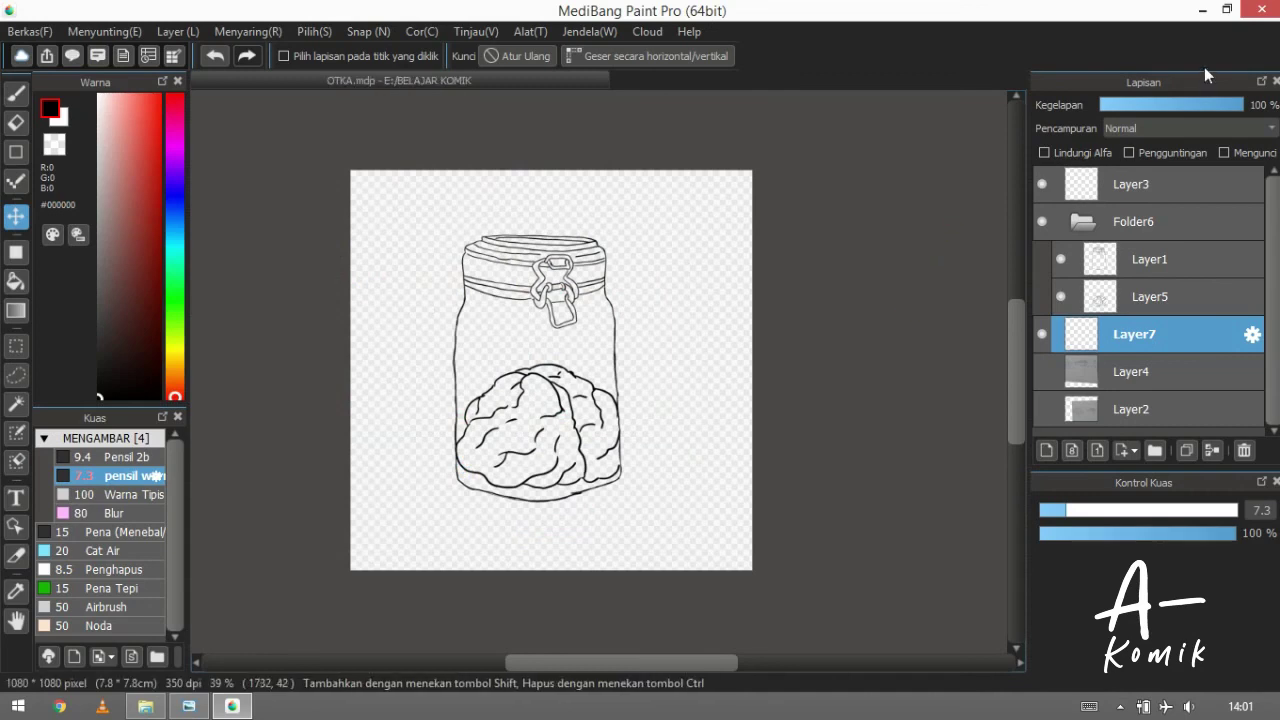
# Close the painting program and the photo viewer showing the pencil sketch
pyautogui.click(1247, 18)
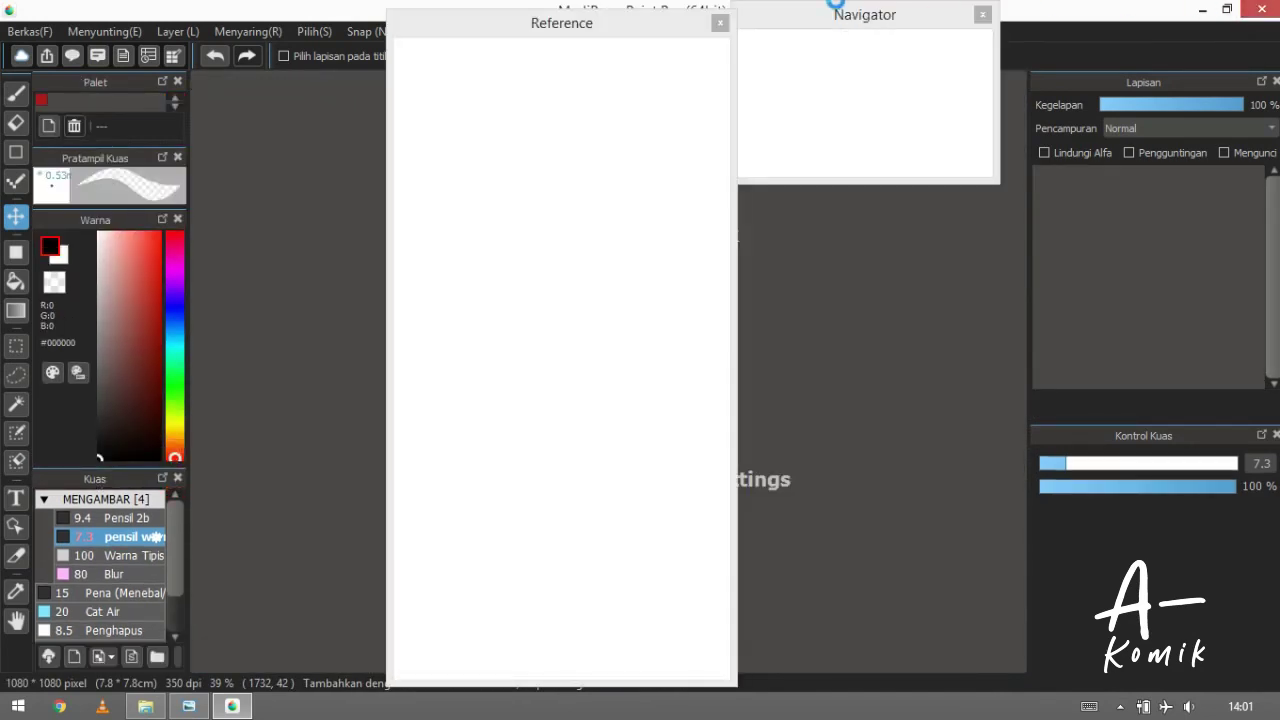
pyautogui.press('Return')
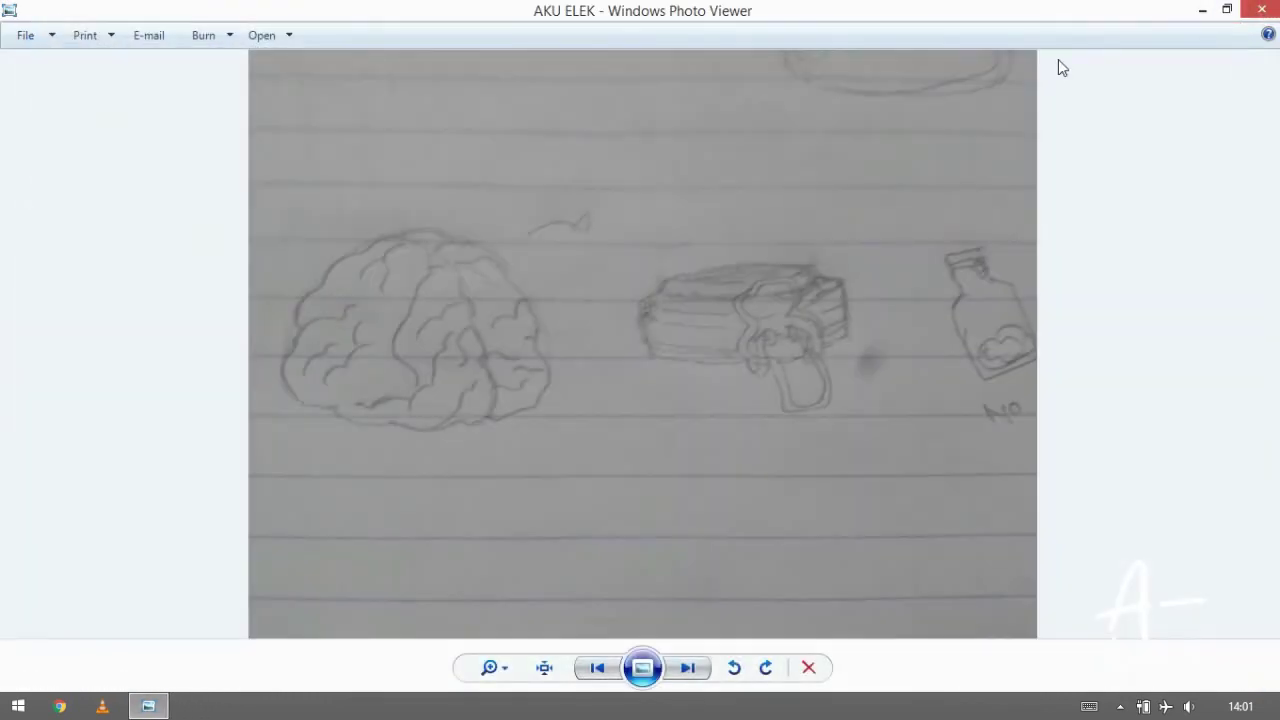
pyautogui.click(1258, 10)
pyautogui.moveTo(694, 6)
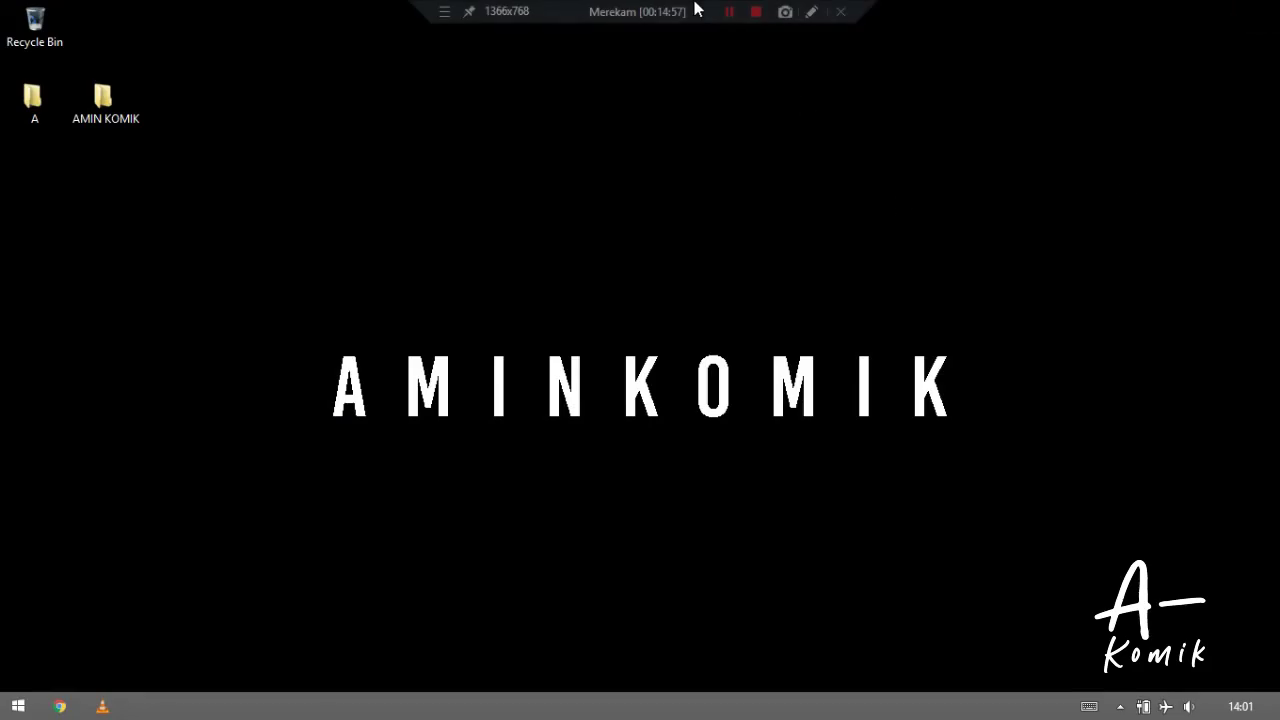